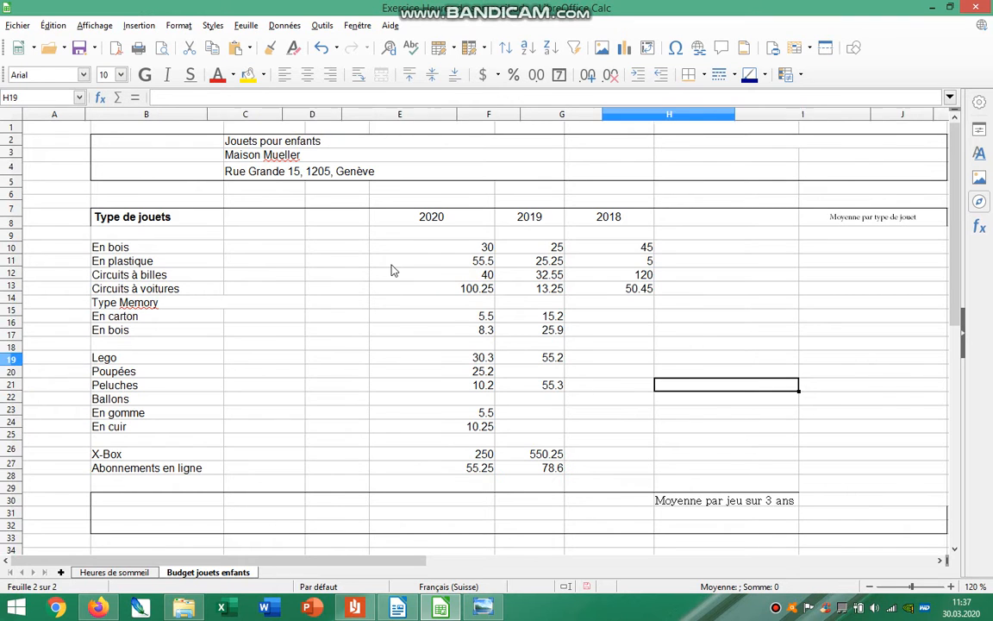
# - Examine the Budget Jouets Noël page in the PDF model and compare its layout with the Budget jouets enfants sheet
pyautogui.keyDown('ctrl'); pyautogui.scroll(-2, 392, 271); pyautogui.keyUp('ctrl')
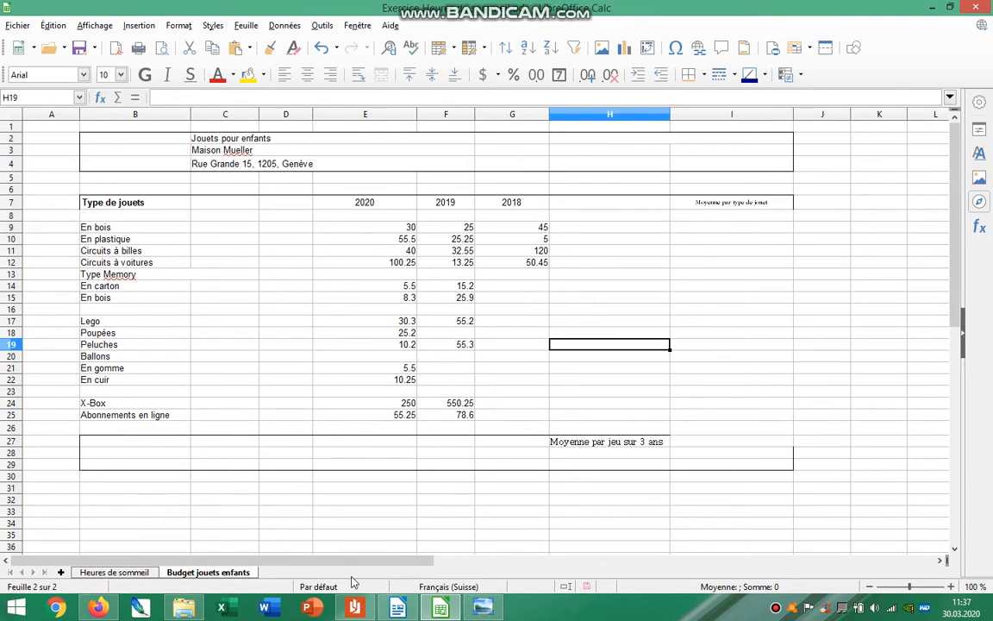
pyautogui.click(353, 608)
pyautogui.scroll(-6, 617, 300)
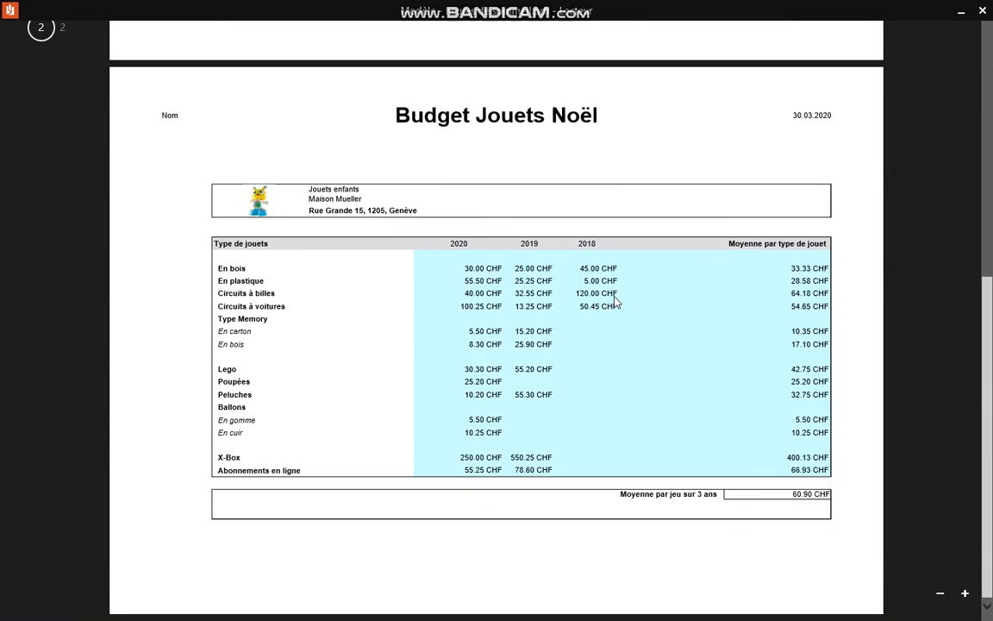
pyautogui.click(960, 11)
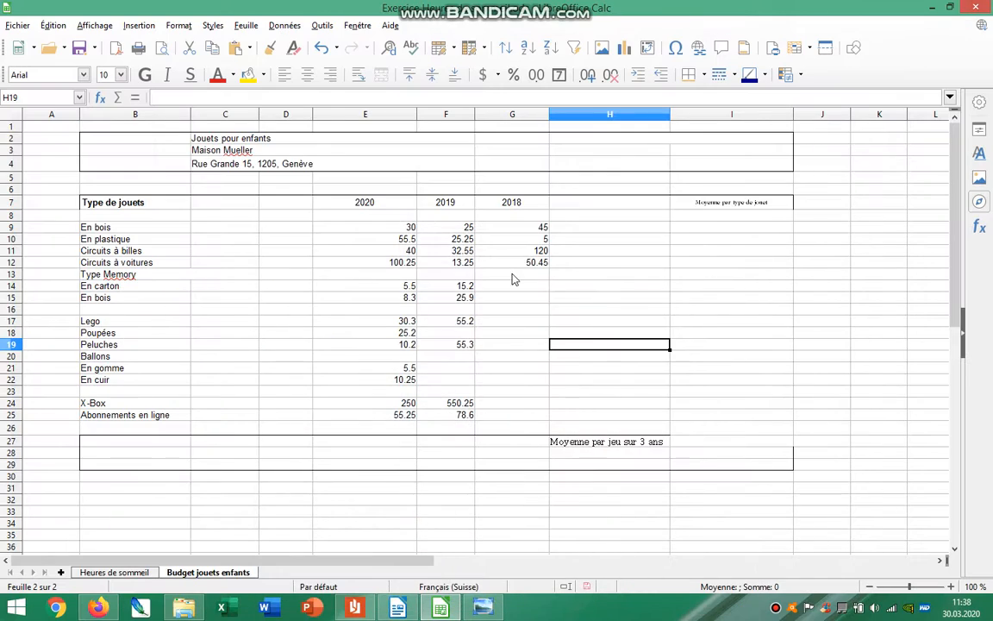
pyautogui.click(511, 261)
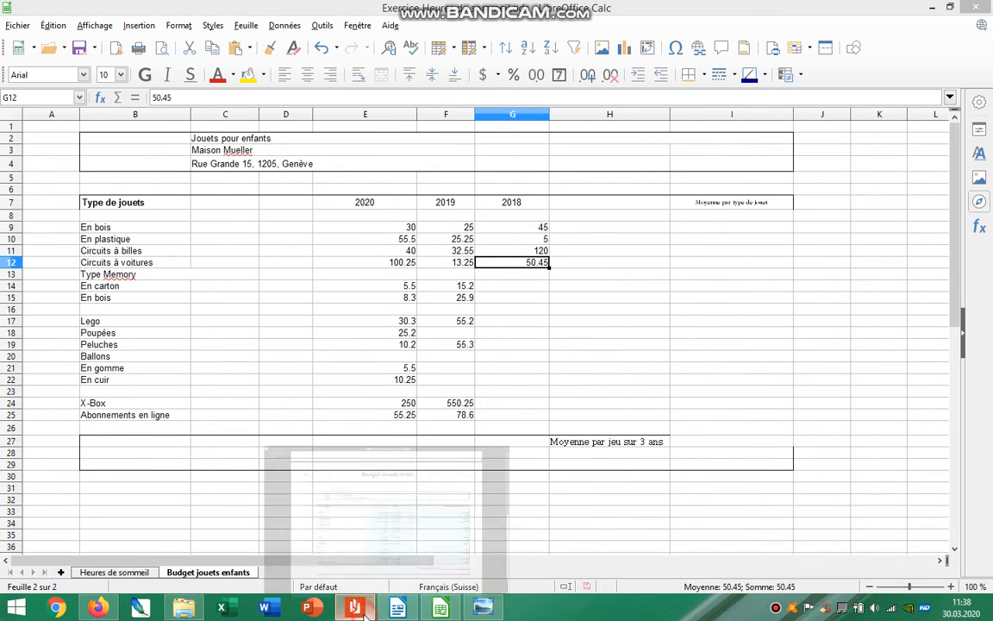
pyautogui.click(366, 611)
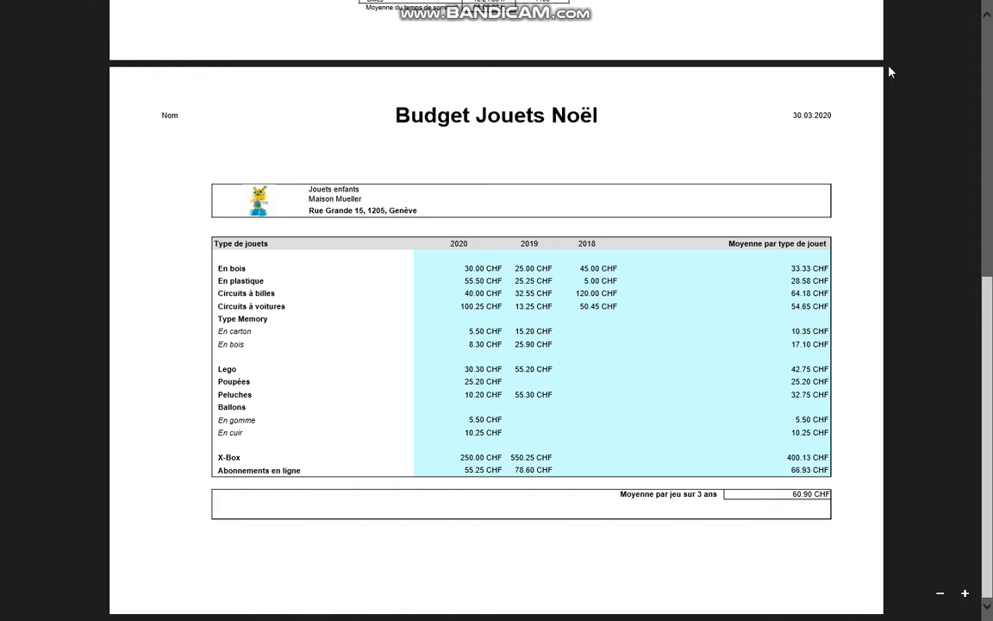
pyautogui.click(922, 81)
pyautogui.hotkey('alt', 'Tab')
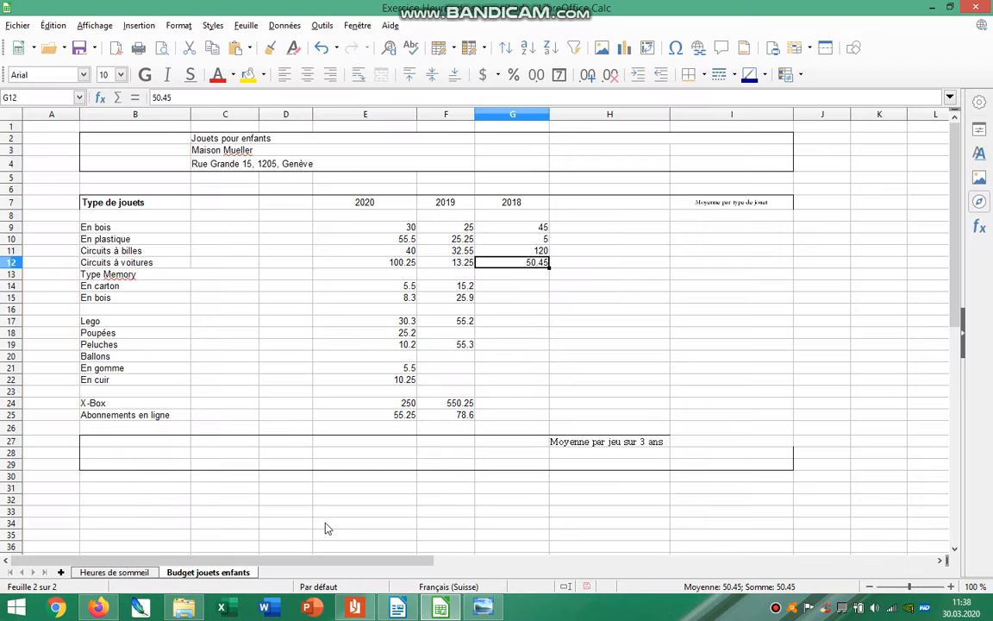
# - Apply a complete black 0.50 pt outline border around the toy table, cells B7:I25
pyautogui.click(195, 371)
pyautogui.moveTo(119, 203); pyautogui.dragTo(746, 418)
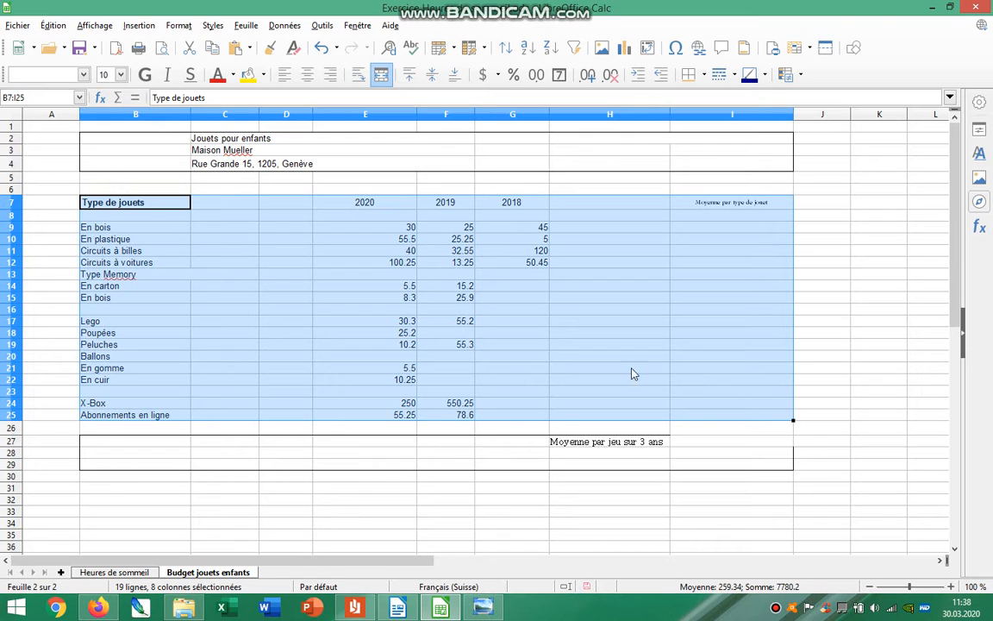
pyautogui.click(179, 25)
pyautogui.click(200, 142)
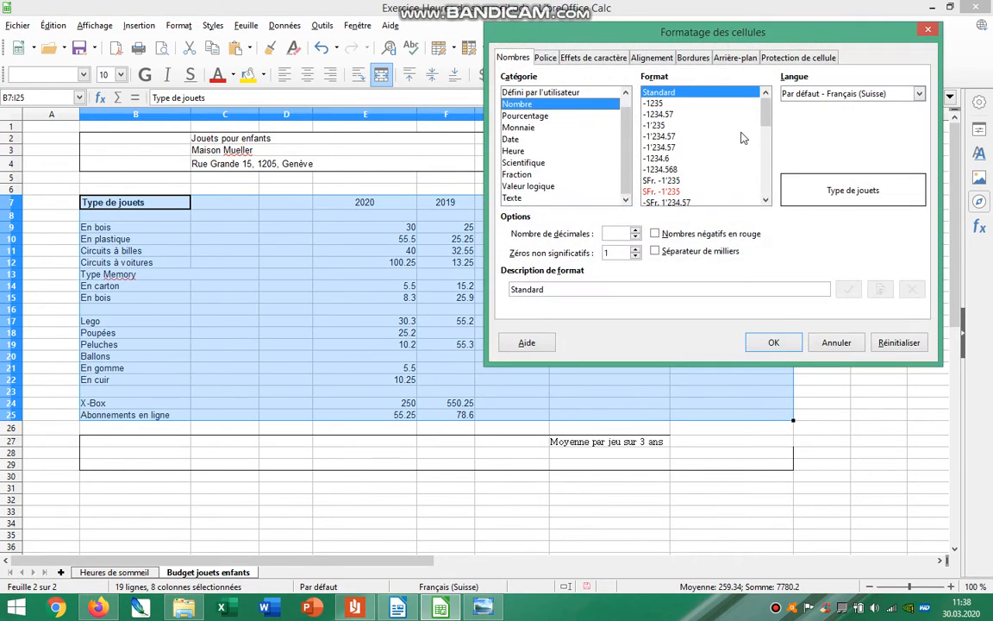
pyautogui.click(685, 57)
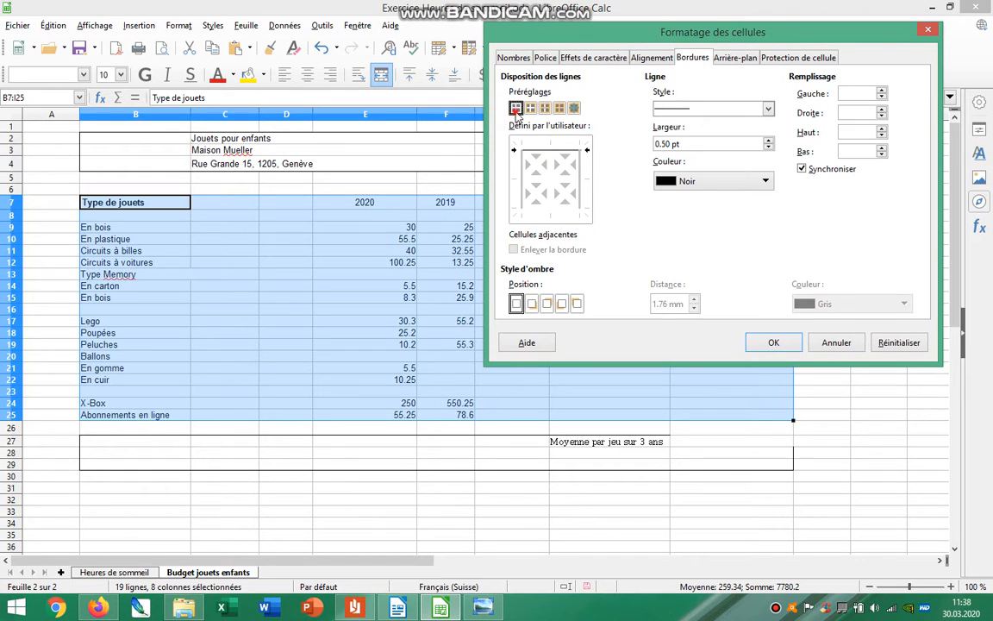
pyautogui.click(536, 151)
pyautogui.click(522, 180)
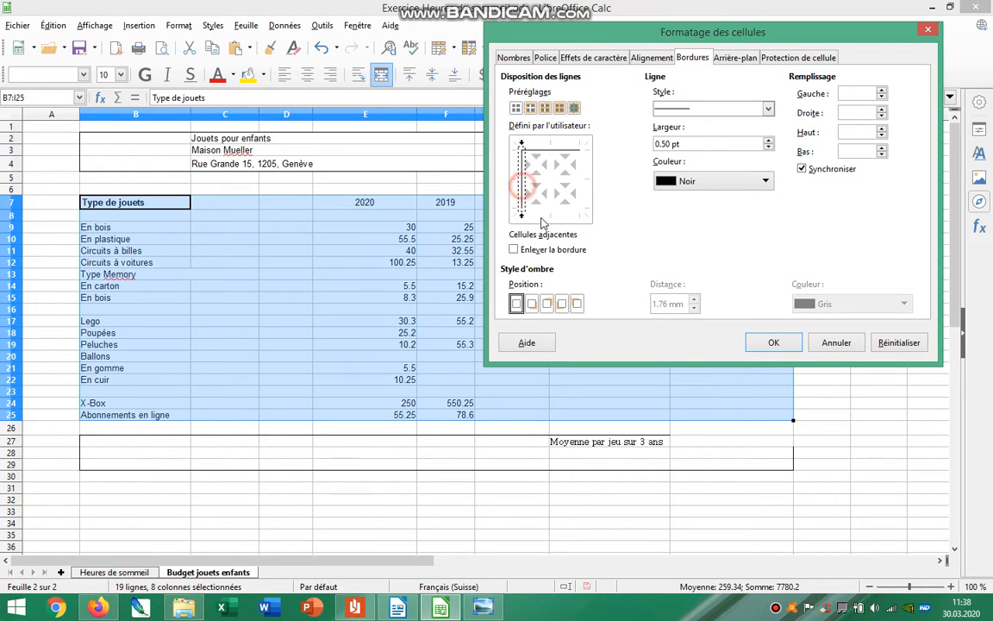
pyautogui.click(537, 208)
pyautogui.click(578, 191)
pyautogui.click(772, 343)
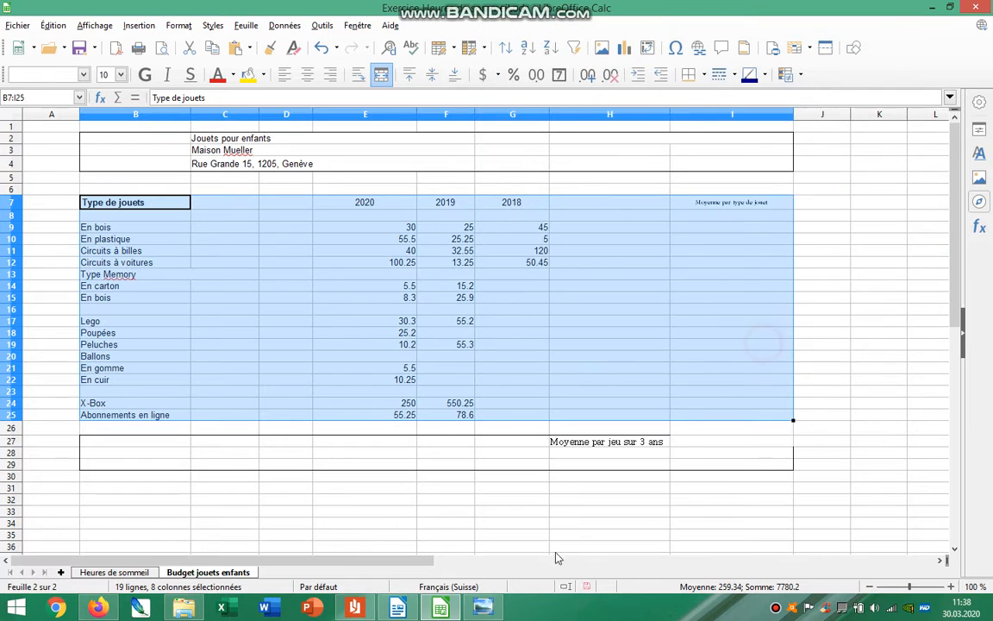
# - Complete the black 0.50 pt outline border around the three-year average block, cells B27:I29
pyautogui.moveTo(739, 464); pyautogui.dragTo(123, 445)
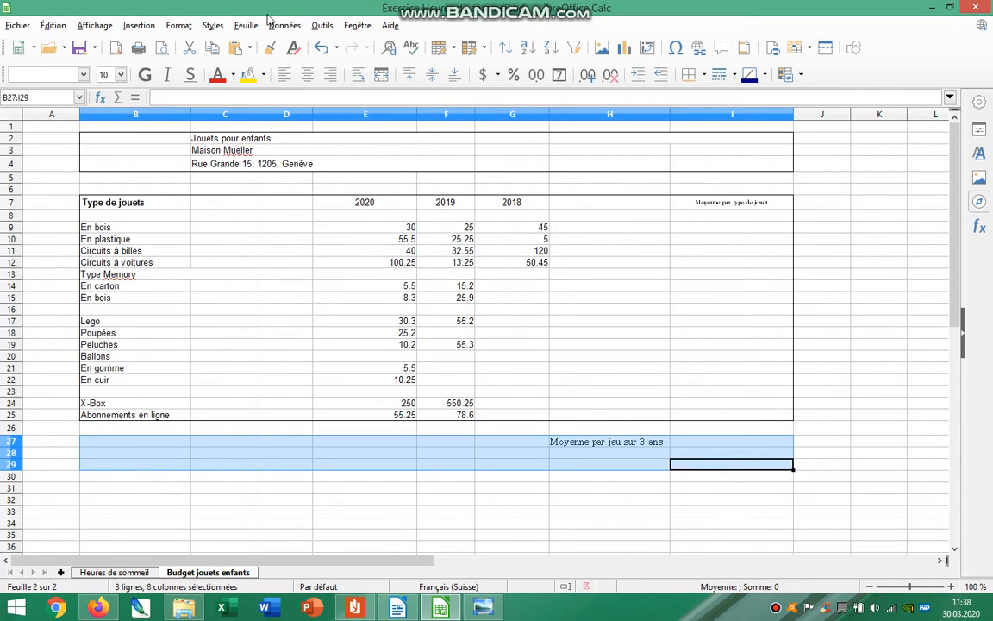
pyautogui.click(178, 25)
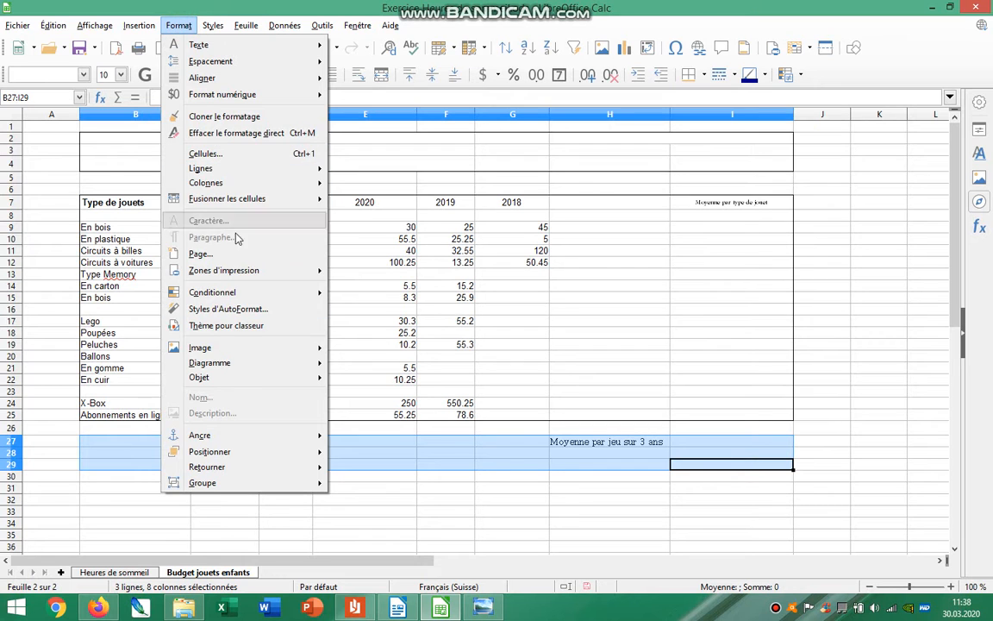
pyautogui.click(205, 154)
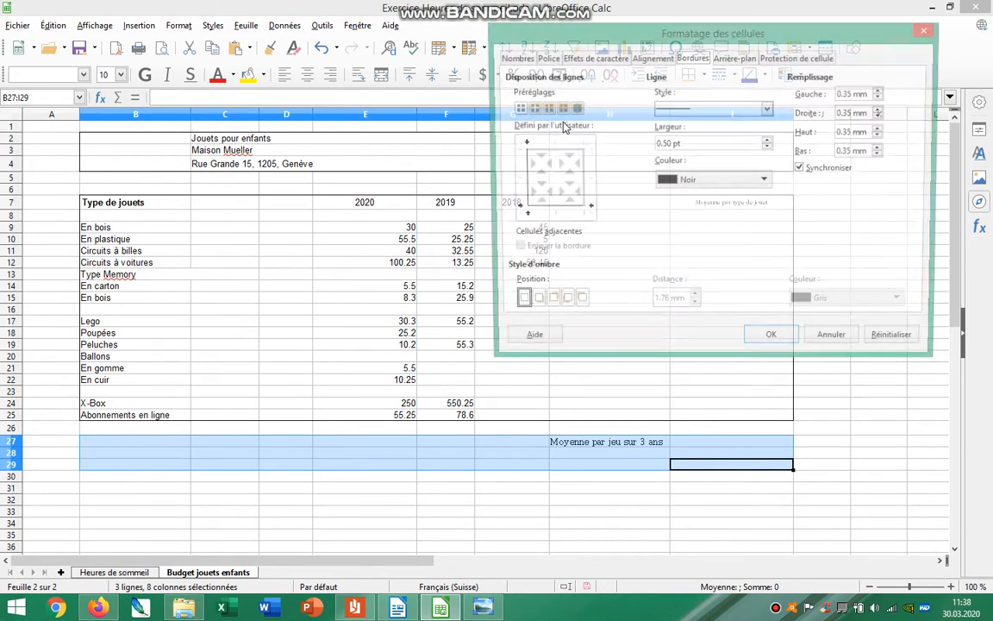
pyautogui.click(558, 157)
pyautogui.click(581, 204)
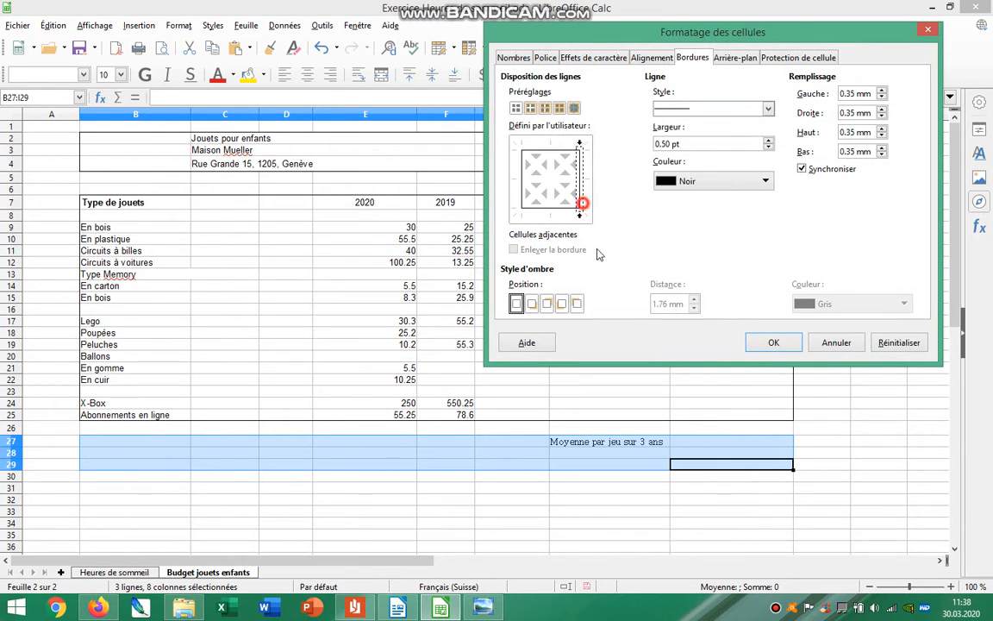
pyautogui.click(773, 343)
pyautogui.click(638, 381)
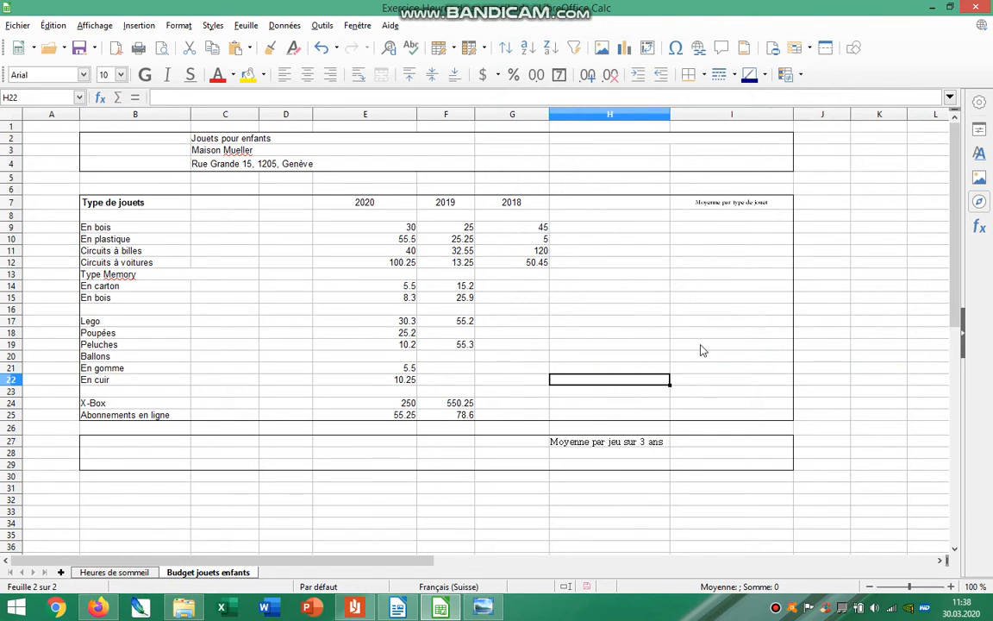
# - Check the header shading in the PDF model and fill the table's header row B7:I7 with light grey
pyautogui.click(347, 607)
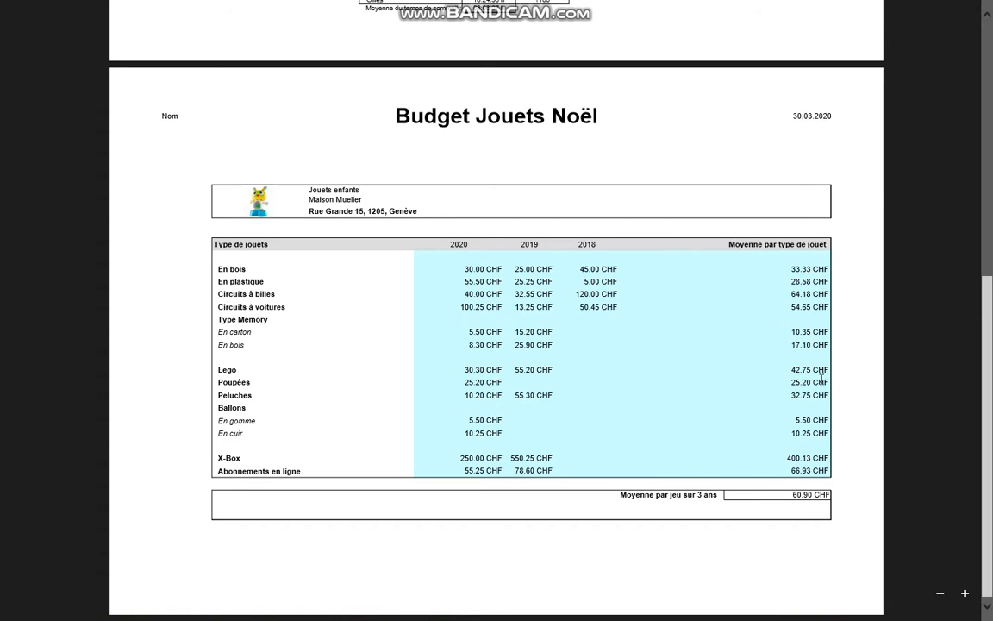
pyautogui.hotkey('alt', 'Tab')
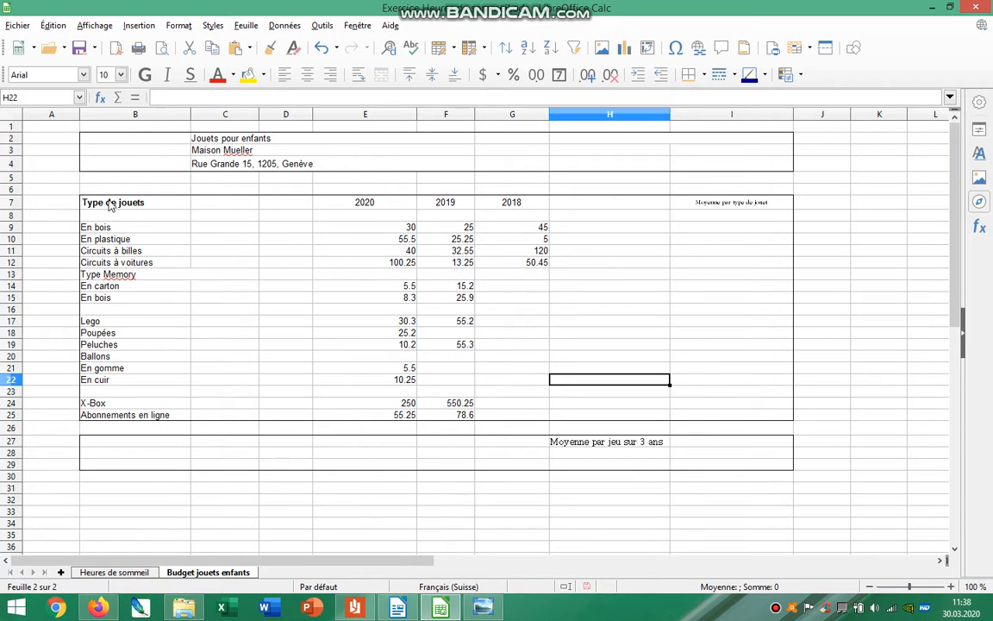
pyautogui.moveTo(110, 204); pyautogui.dragTo(724, 205)
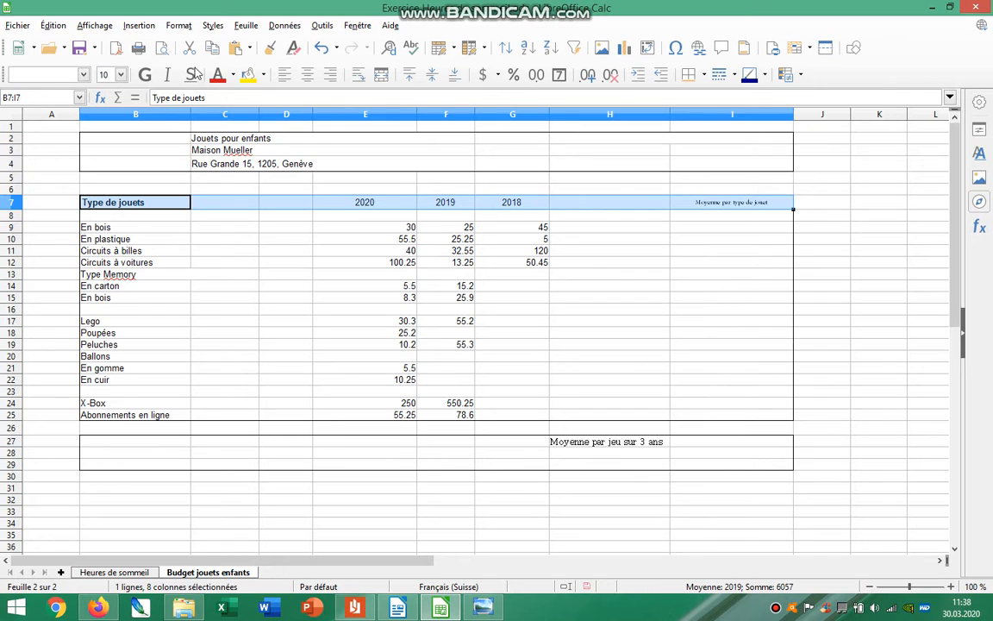
pyautogui.click(264, 75)
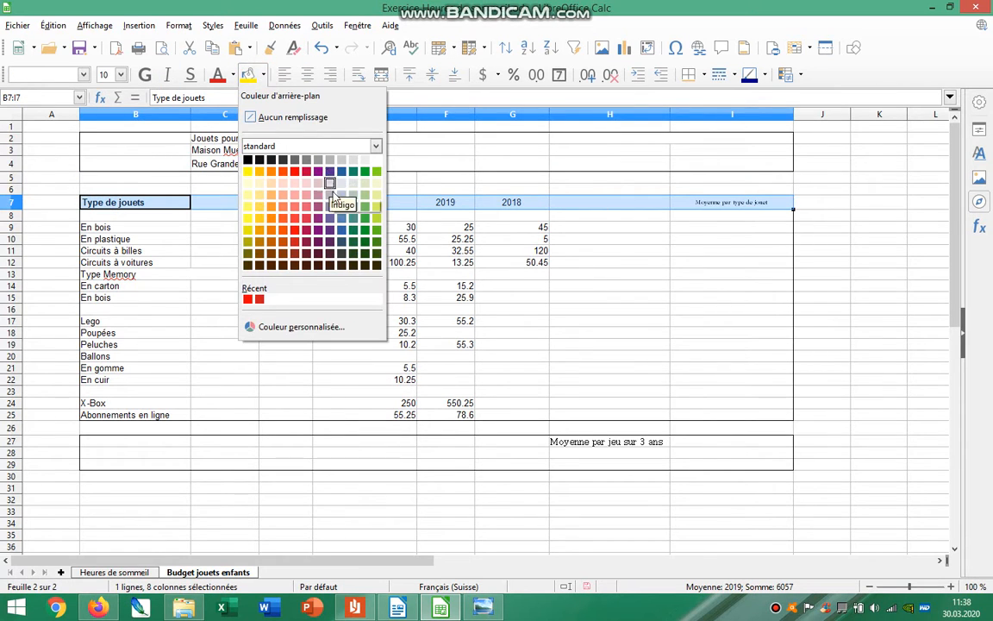
pyautogui.click(330, 161)
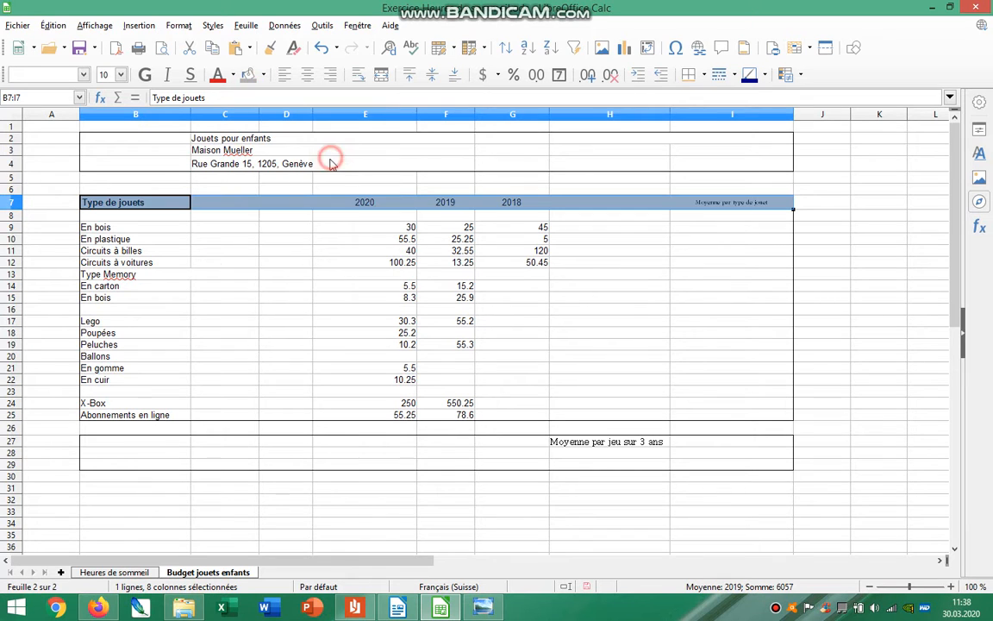
pyautogui.click(554, 255)
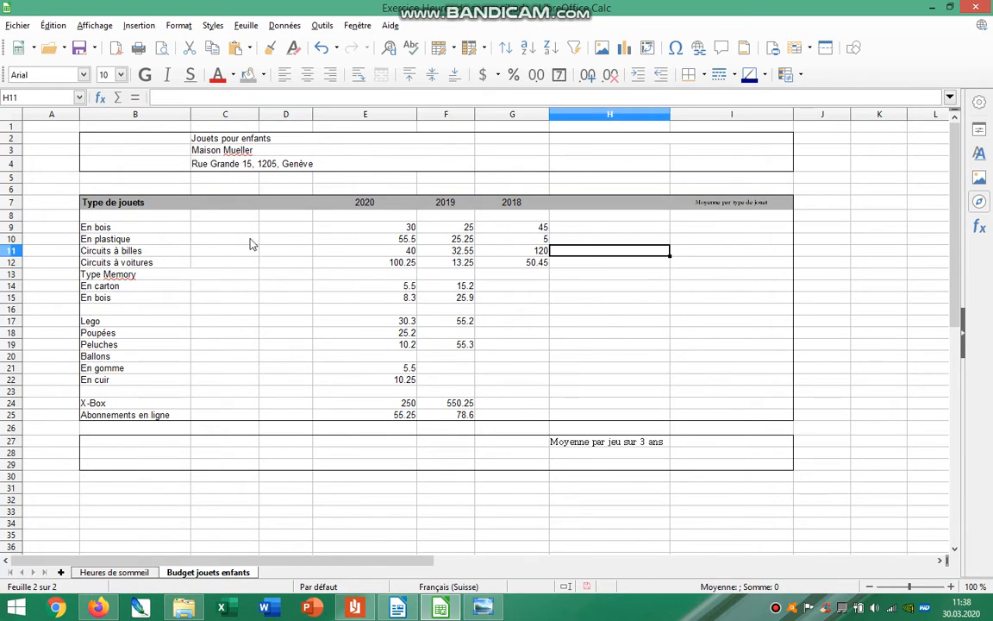
# - Fill the table's amounts area, cells E8:I25, with a light blue background
pyautogui.moveTo(368, 217); pyautogui.dragTo(731, 416)
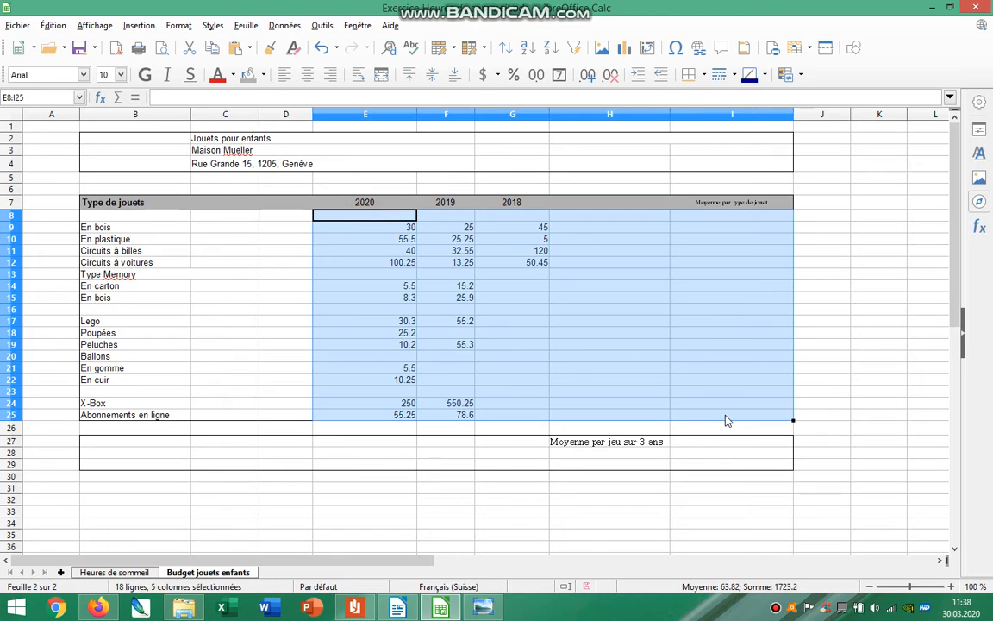
pyautogui.click(264, 76)
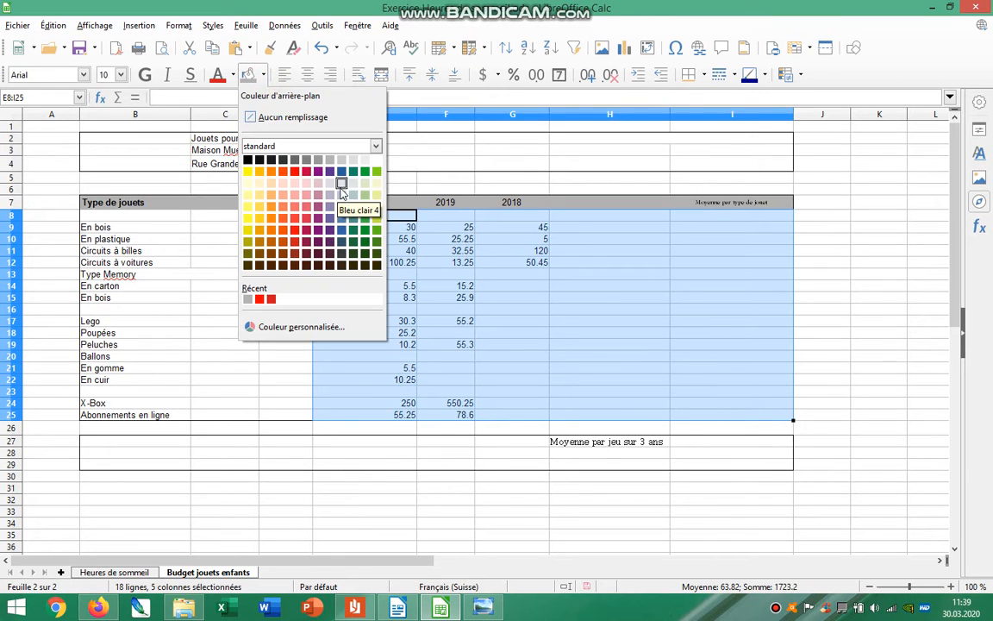
pyautogui.click(343, 194)
pyautogui.click(887, 325)
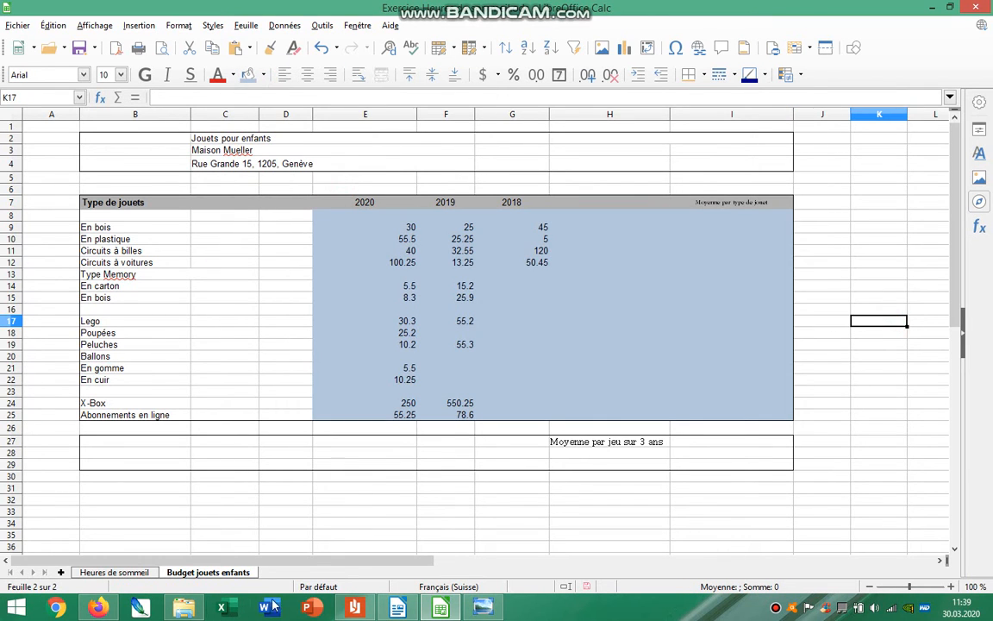
# - Compare the fill with the PDF model and change the background of E8:I25 to a blue-green teal
pyautogui.click(354, 609)
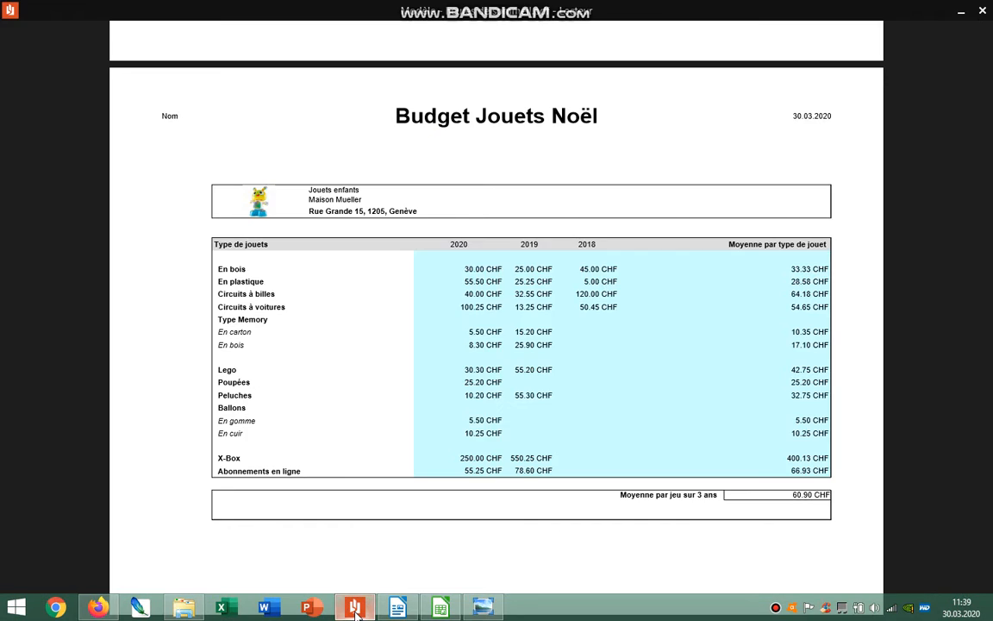
pyautogui.click(354, 609)
pyautogui.moveTo(334, 219); pyautogui.dragTo(720, 415)
pyautogui.click(264, 77)
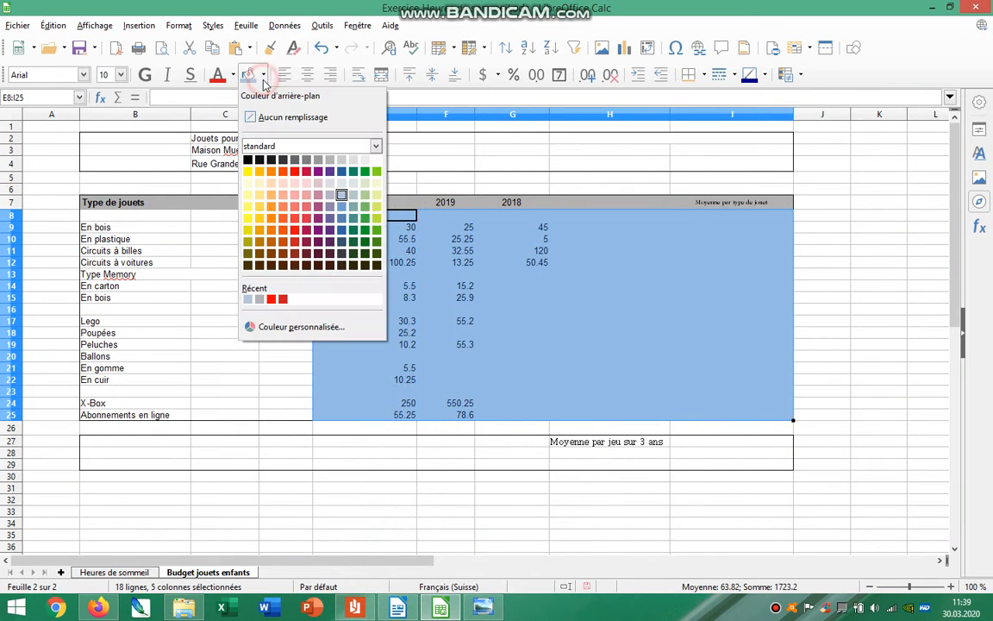
pyautogui.click(353, 207)
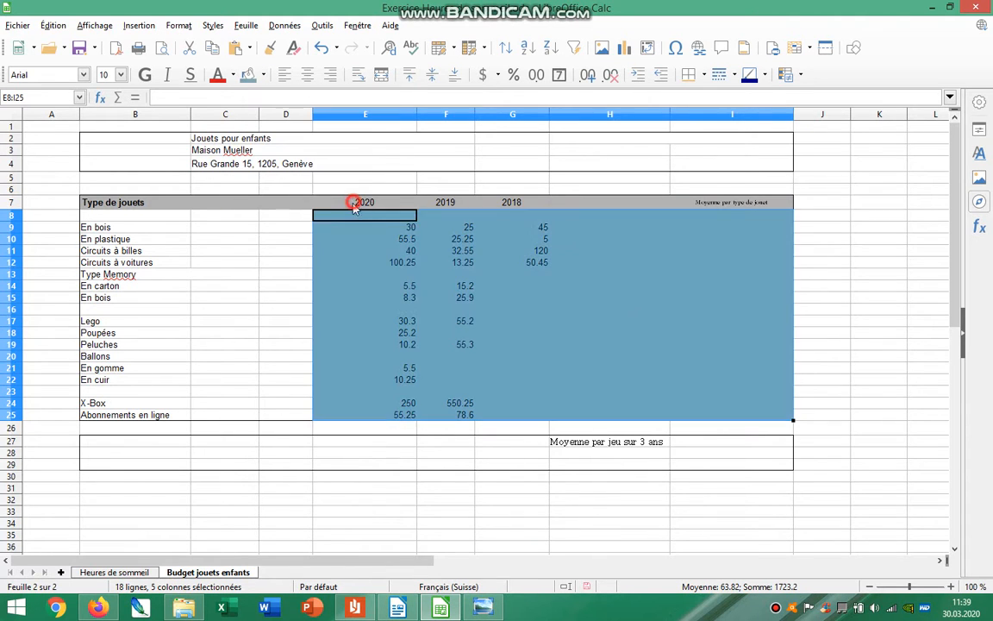
pyautogui.click(827, 355)
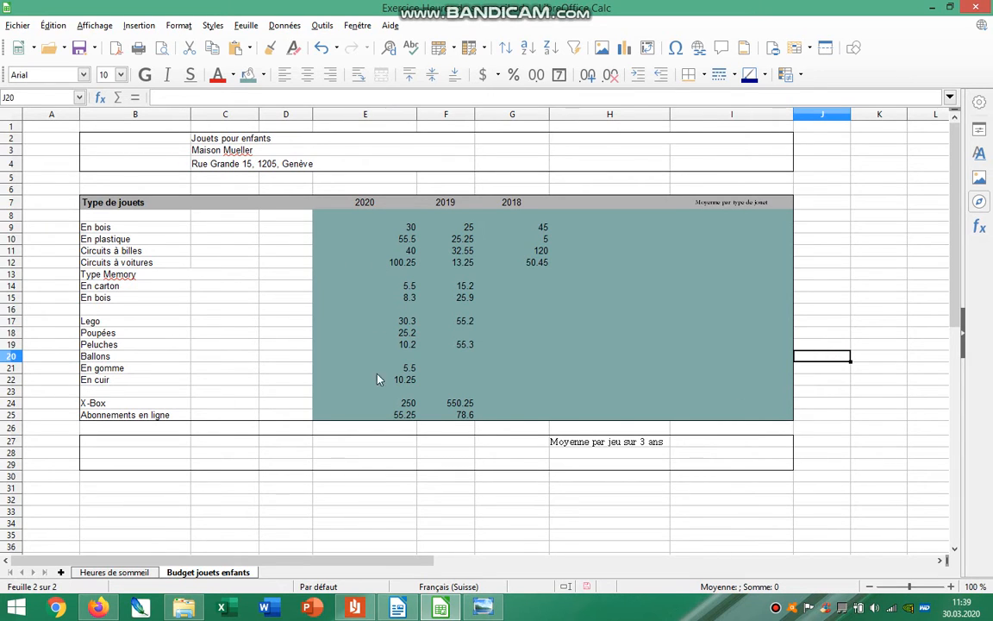
# - Check the fonts used in the average labels and set the whole block B2:I29 to the Arial font
pyautogui.moveTo(134, 138); pyautogui.dragTo(713, 467)
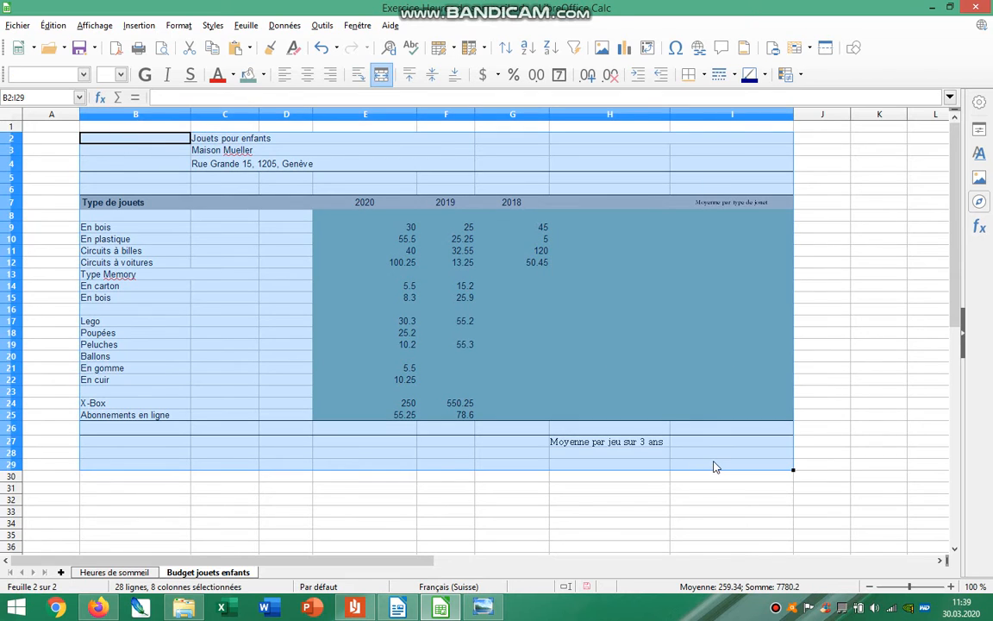
pyautogui.click(564, 453)
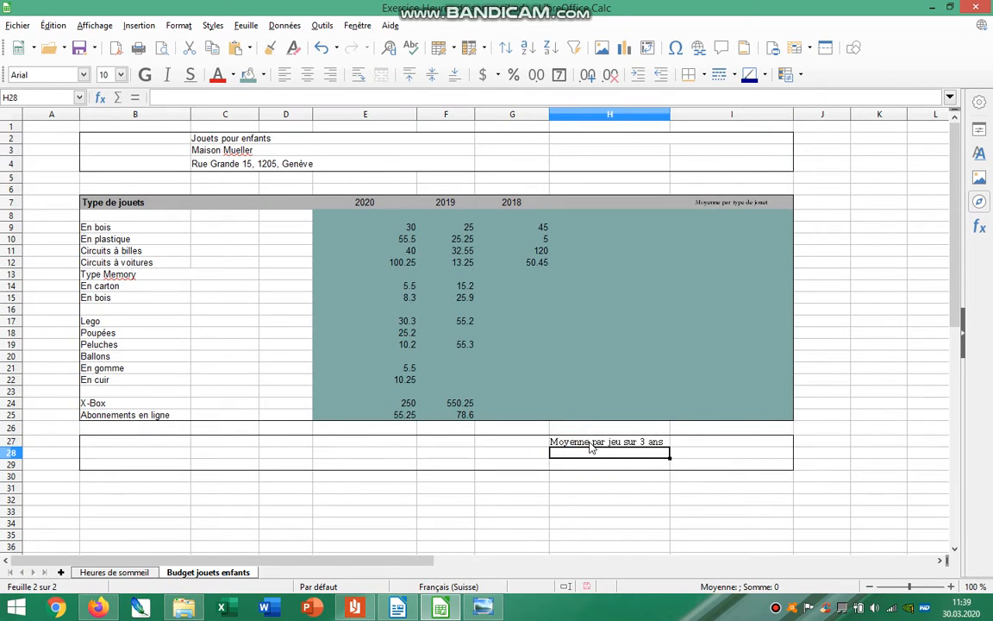
pyautogui.click(582, 440)
pyautogui.click(732, 204)
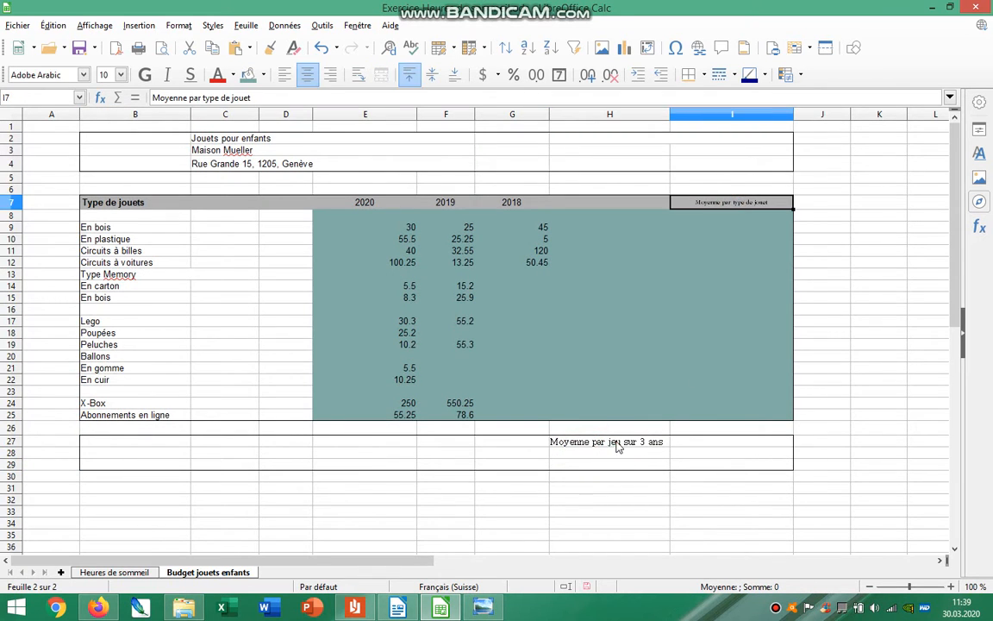
pyautogui.click(647, 441)
pyautogui.moveTo(122, 144); pyautogui.dragTo(793, 470)
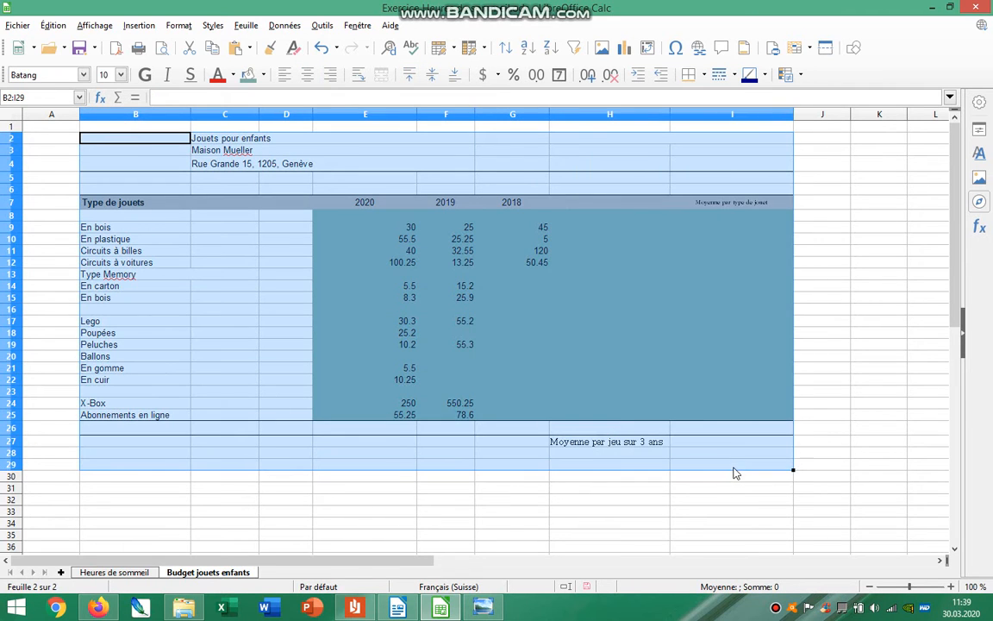
pyautogui.click(44, 75)
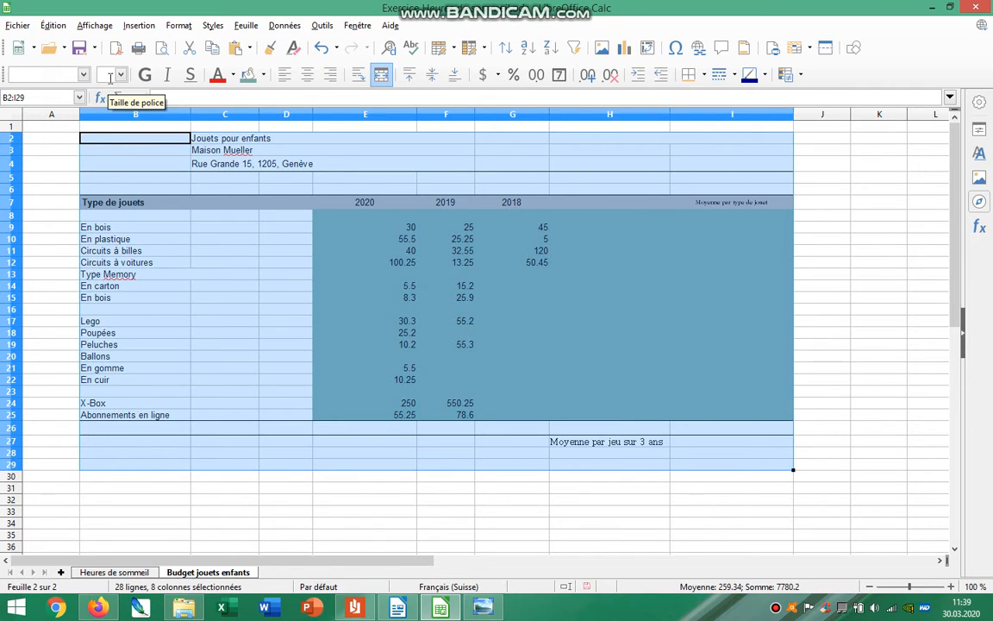
pyautogui.write('Arial')
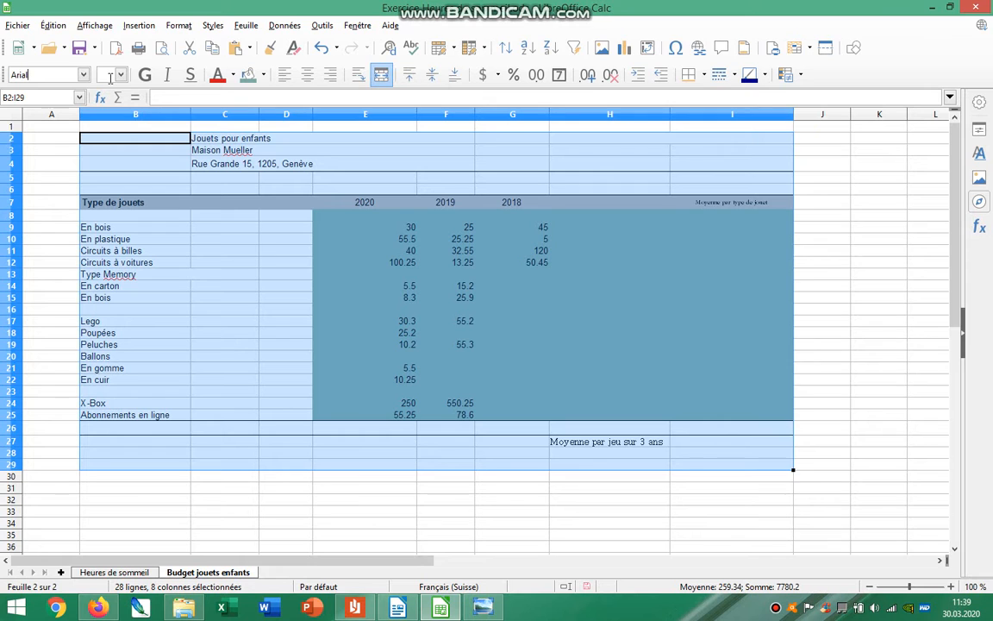
pyautogui.press('Return')
# - Set the font size of cells B2:I29 to 12
pyautogui.click(110, 75)
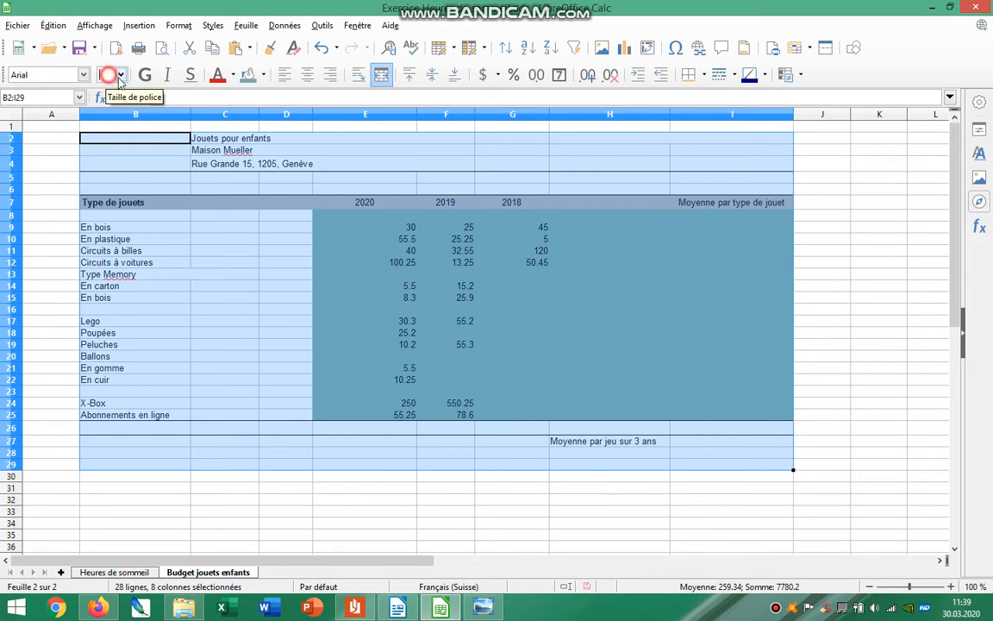
pyautogui.write('12')
pyautogui.press('Return')
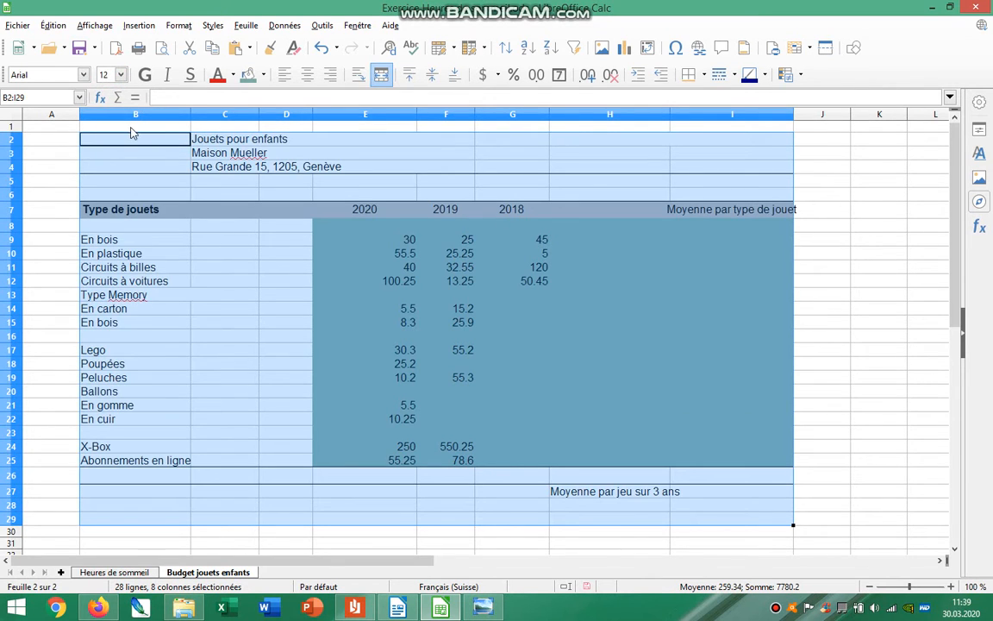
pyautogui.click(729, 378)
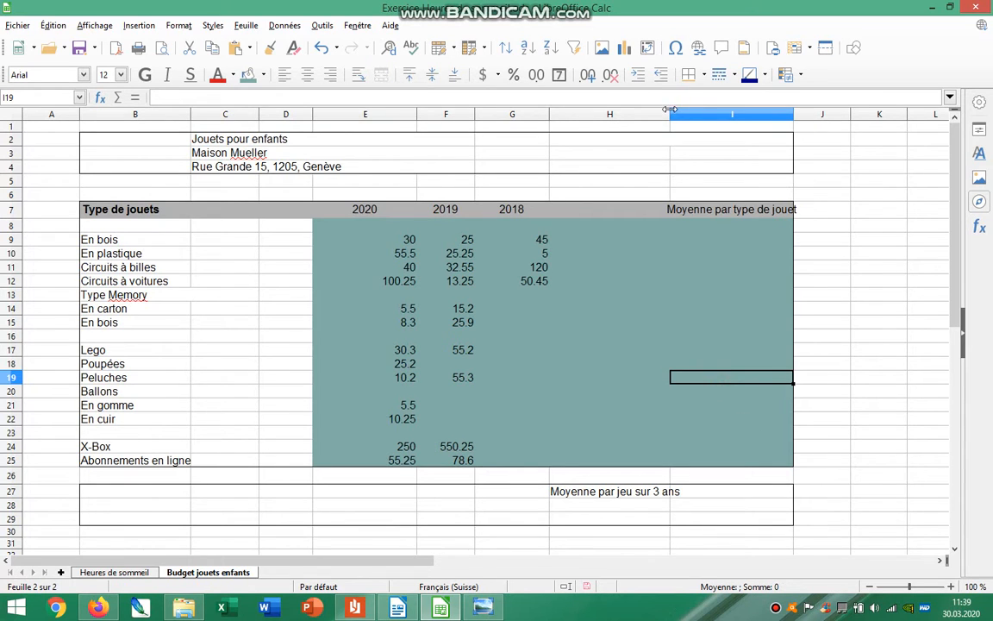
# - Set columns E to H to a uniform width of 5.5 cm
pyautogui.moveTo(670, 109); pyautogui.dragTo(686, 109)
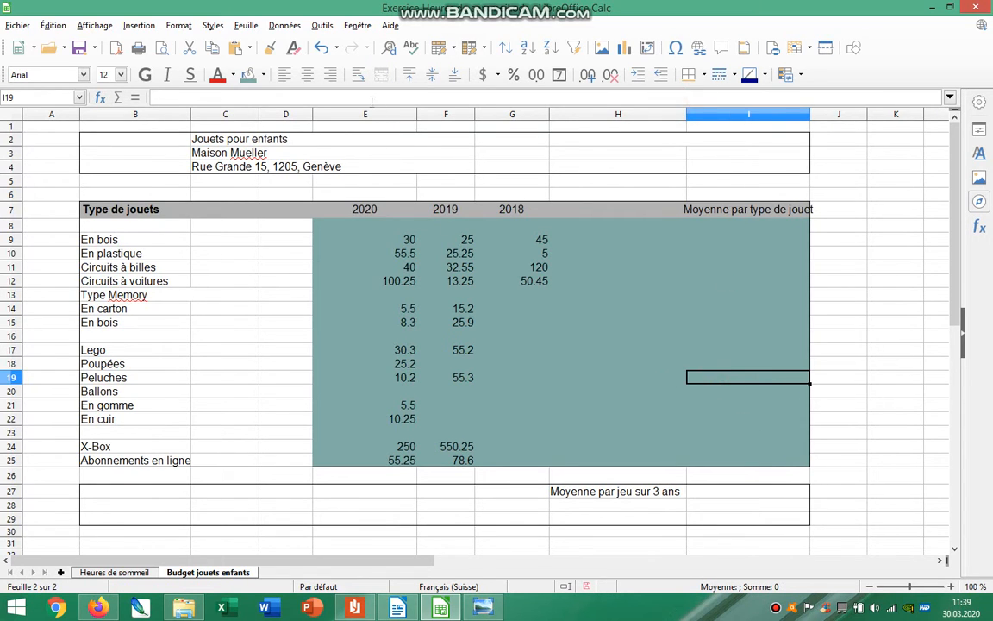
pyautogui.moveTo(373, 114); pyautogui.dragTo(653, 126)
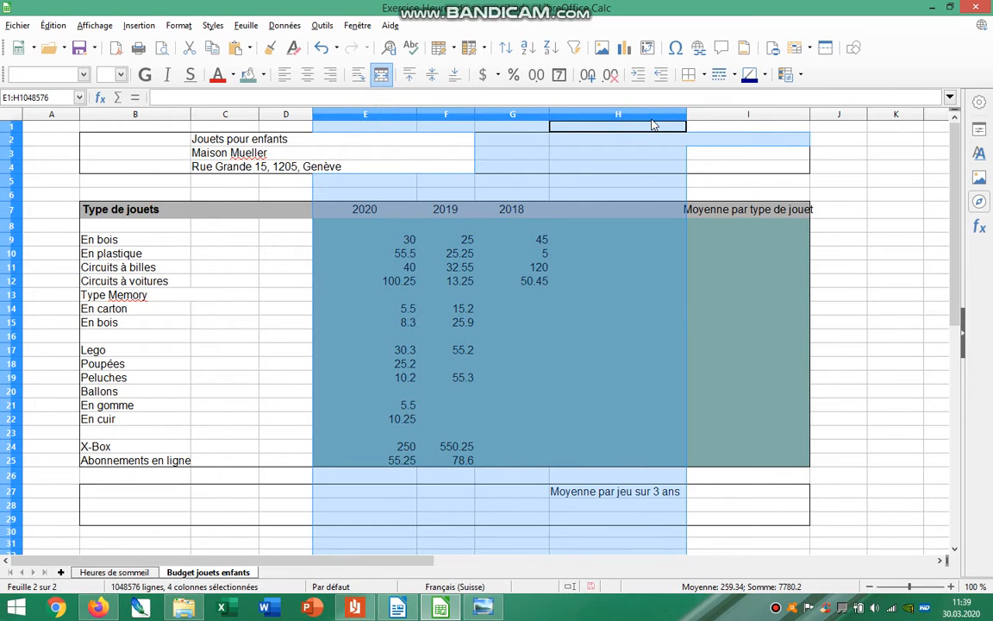
pyautogui.rightClick(610, 116)
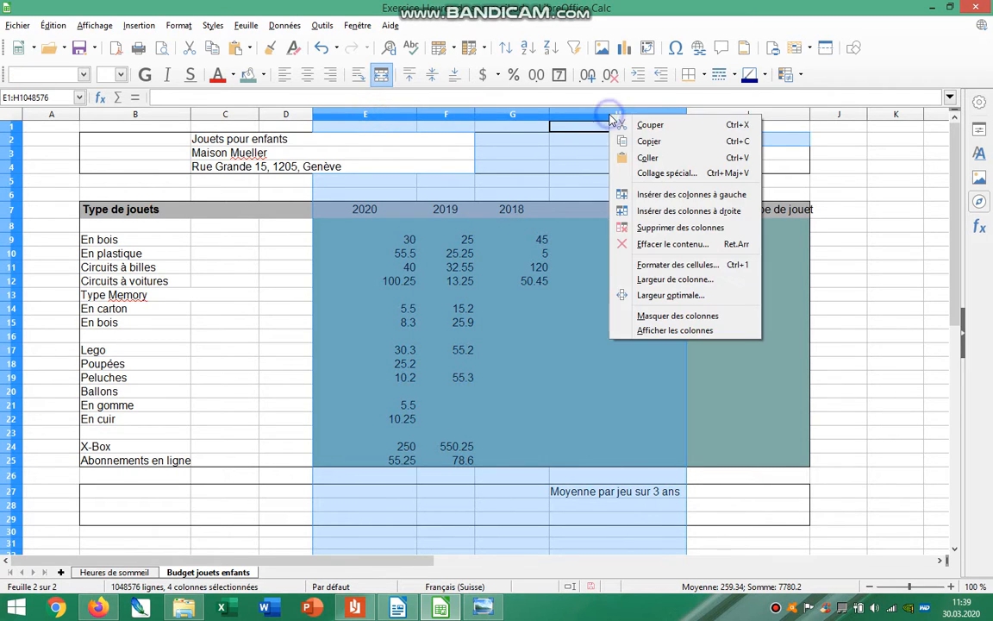
pyautogui.click(705, 280)
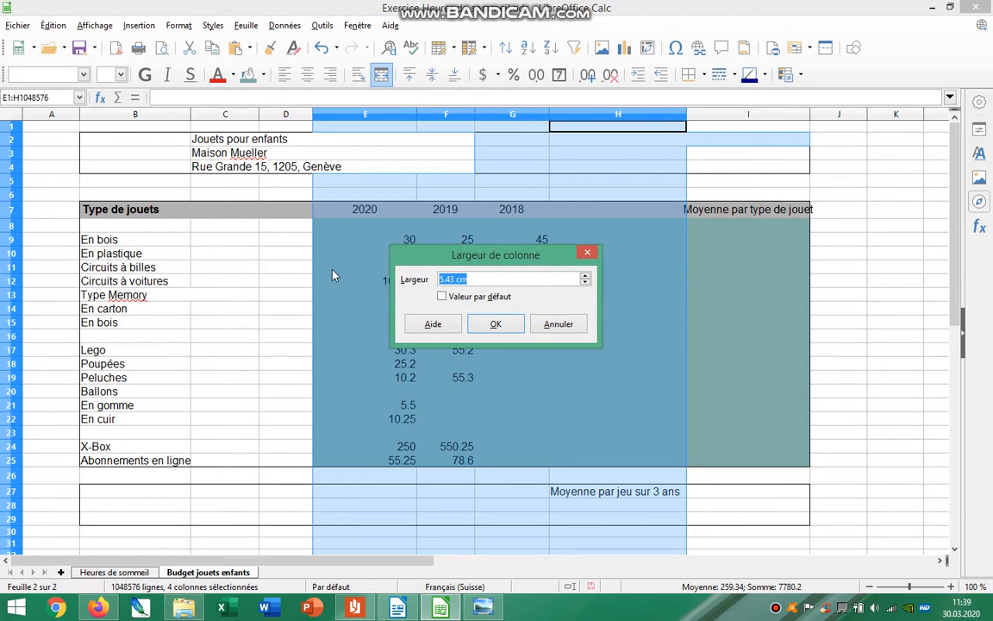
pyautogui.write('5.5')
pyautogui.click(488, 326)
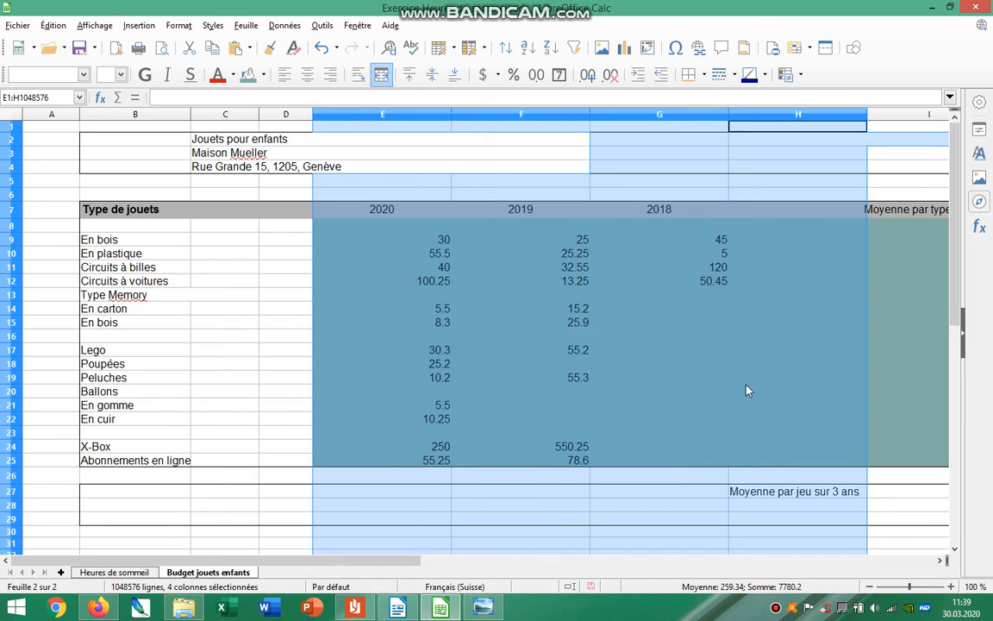
pyautogui.scroll(-1, 746, 390)
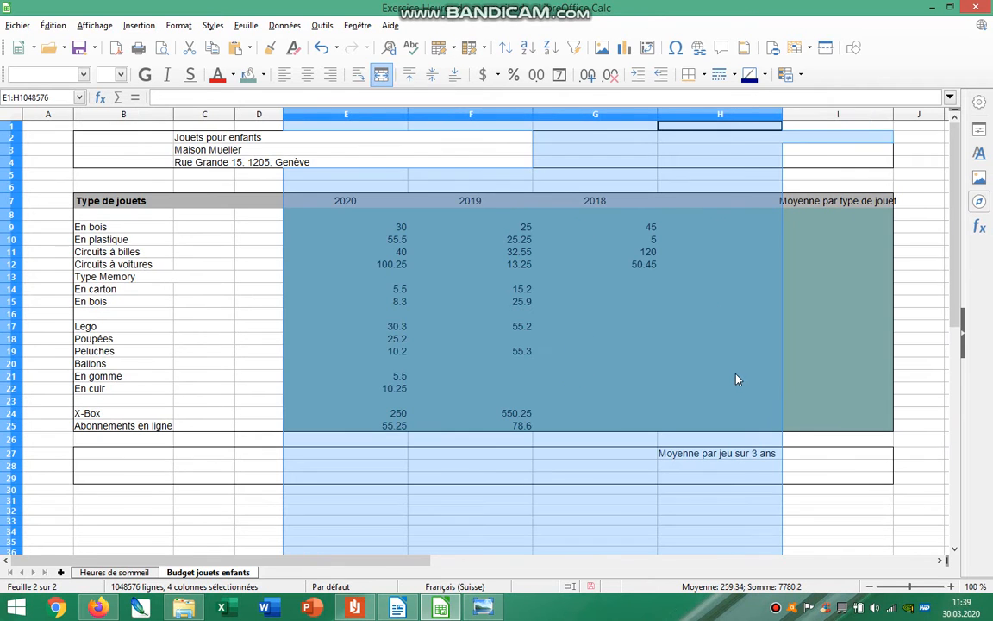
# - Apply the optimal width to column I with the default 0.2 cm extra so its heading fits
pyautogui.rightClick(882, 118)
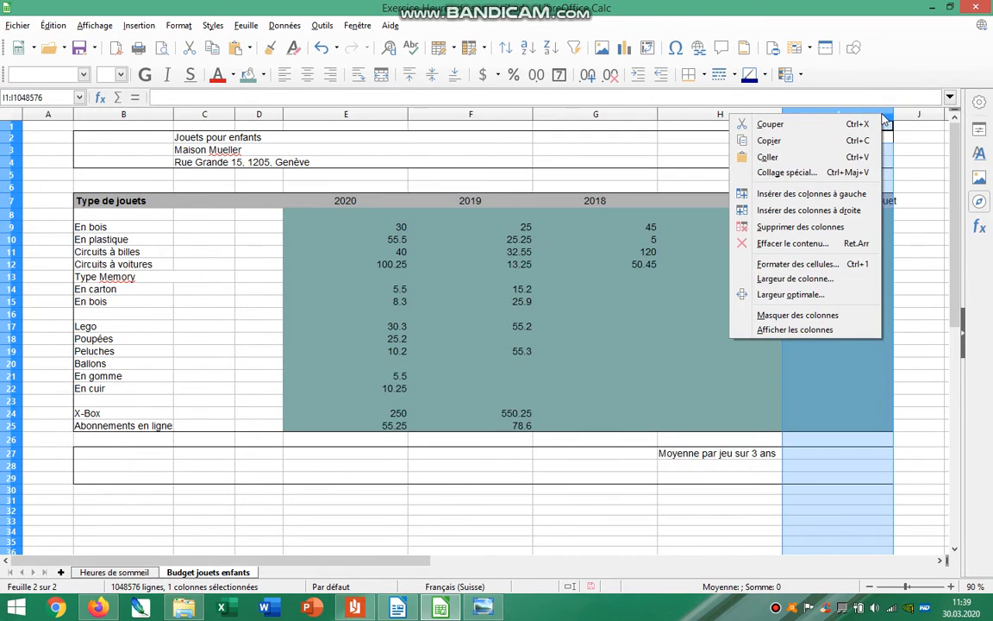
pyautogui.click(827, 294)
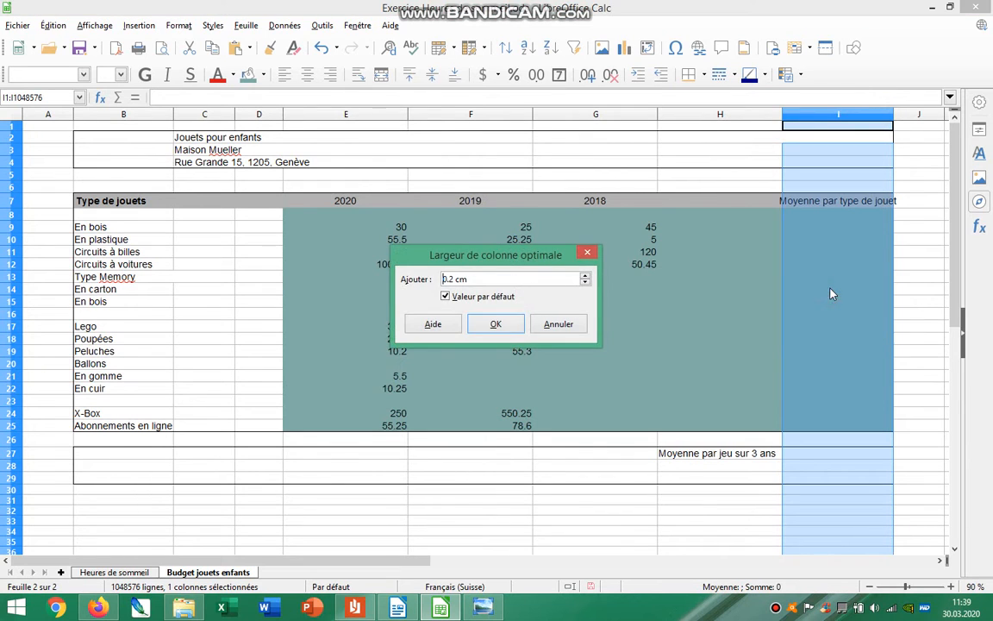
pyautogui.click(489, 331)
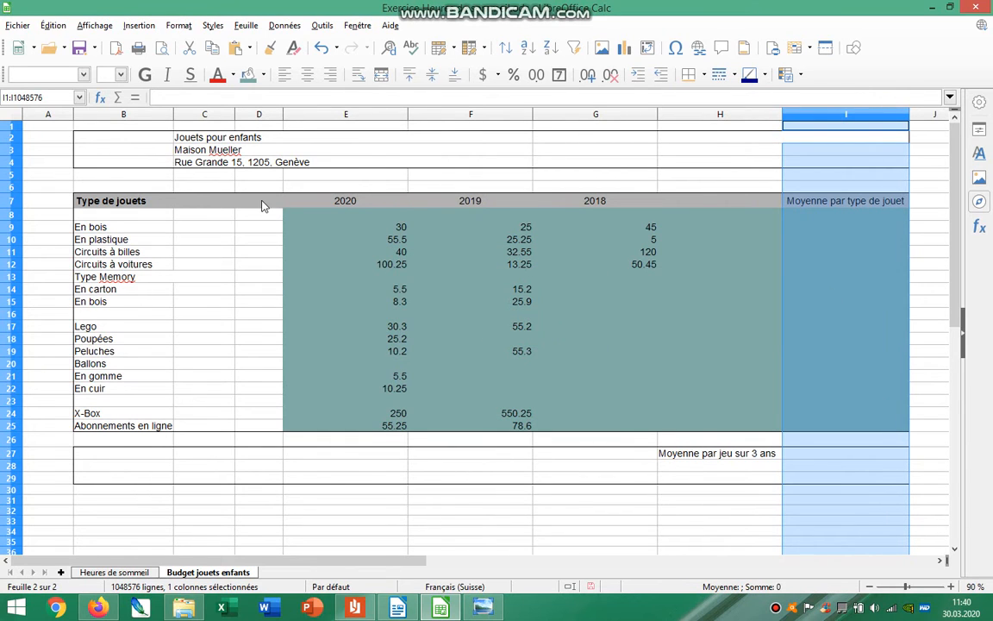
# - Insert the jouet image from the desktop at B2 and shrink it to about 1.55 × 1.49 cm within the address block
pyautogui.click(164, 140)
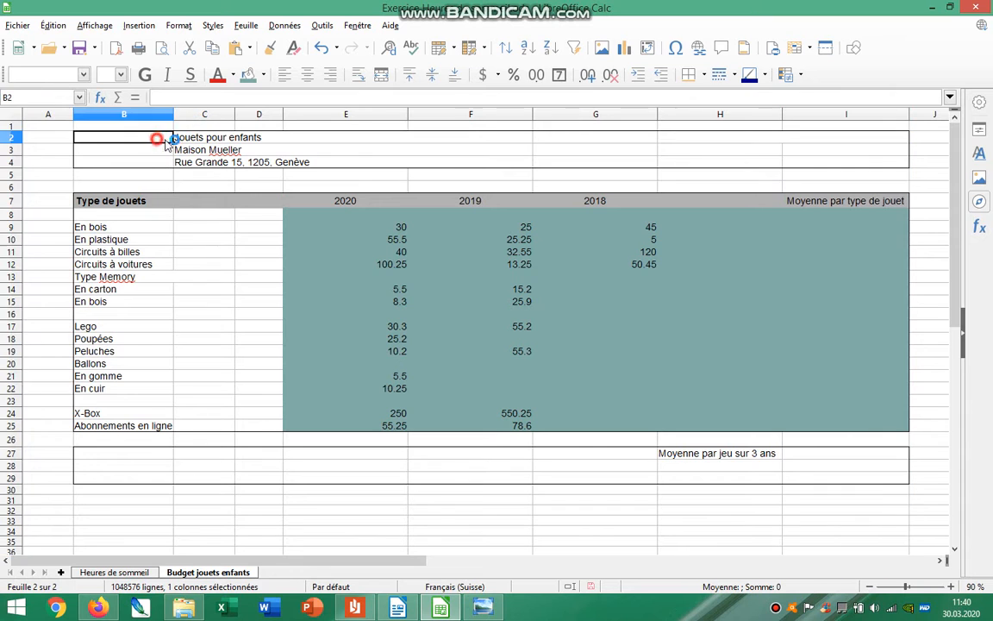
pyautogui.click(138, 25)
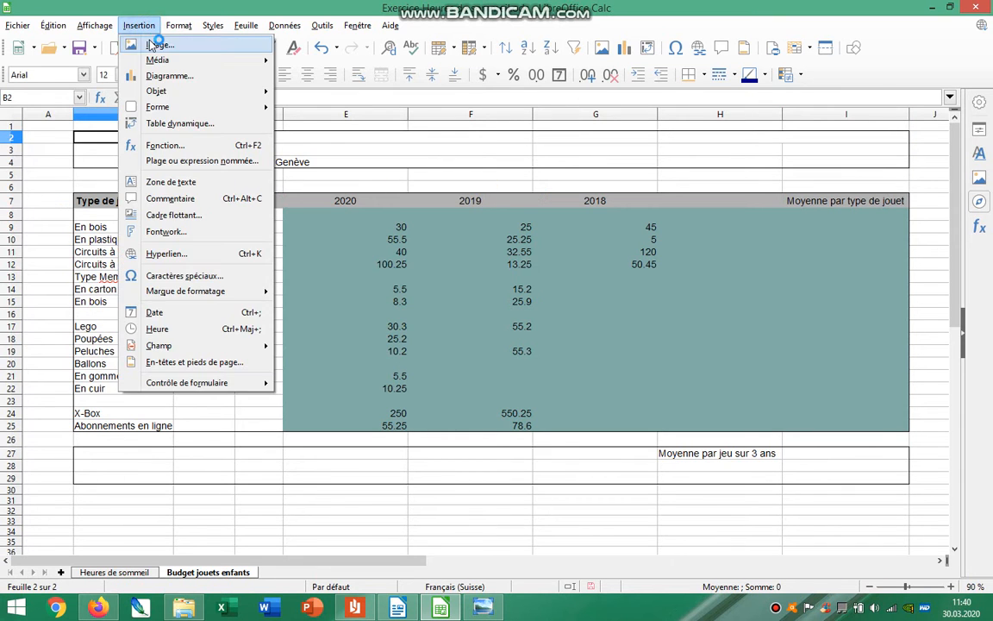
pyautogui.click(151, 44)
pyautogui.click(49, 144)
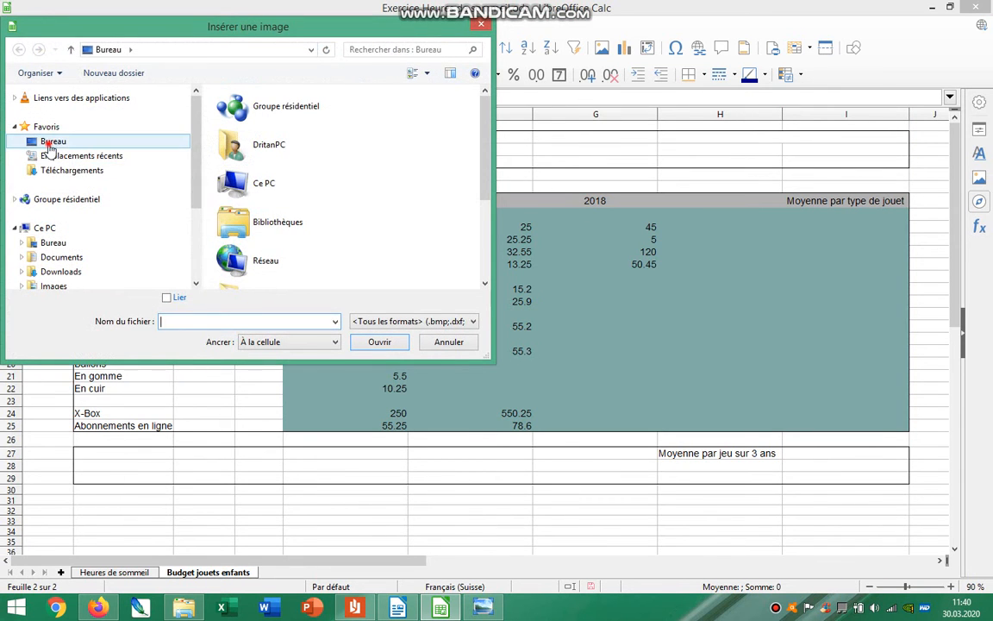
pyautogui.scroll(-3, 472, 186)
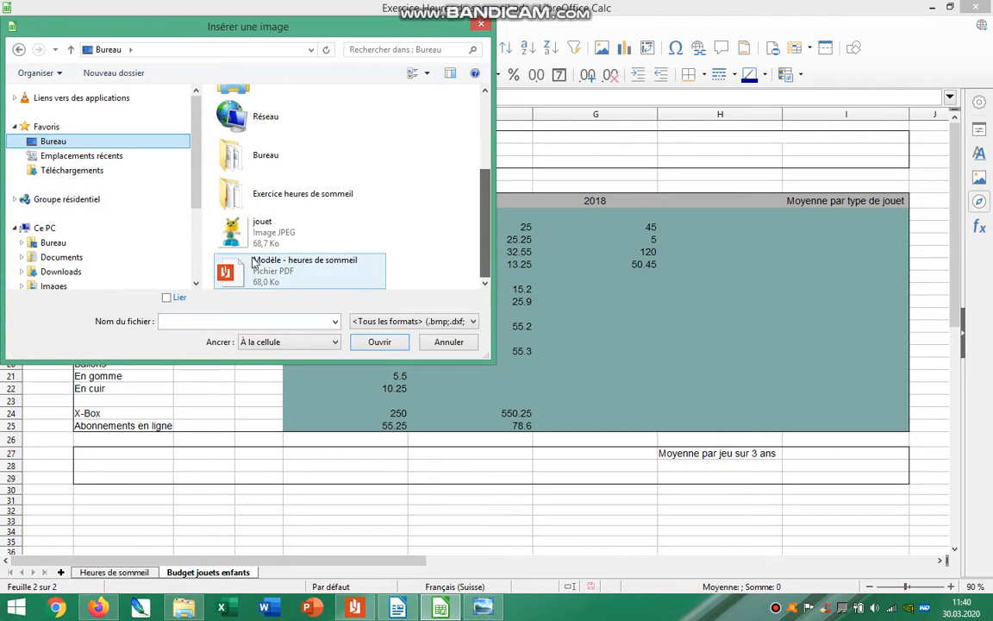
pyautogui.click(262, 228)
pyautogui.click(379, 341)
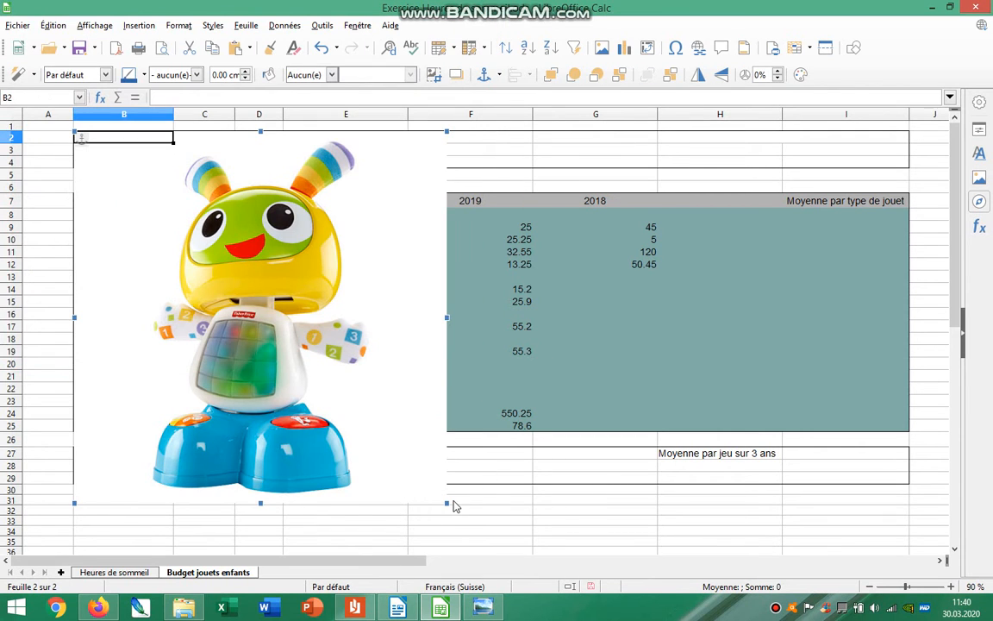
pyautogui.moveTo(446, 504); pyautogui.dragTo(126, 156)
pyautogui.click(313, 445)
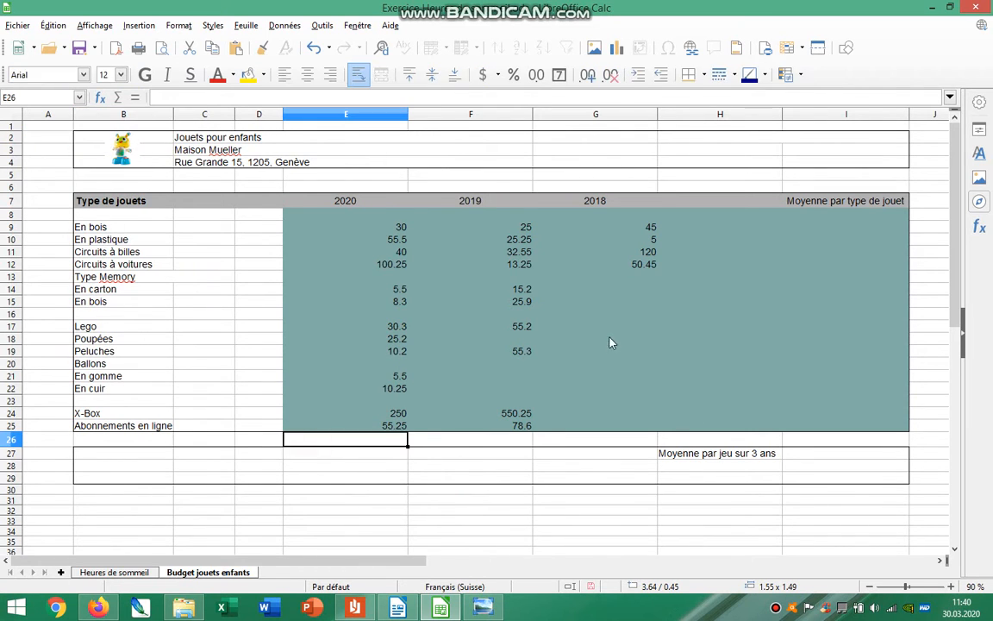
# - Enter the average formula =MOYENNE(E9:G9) in cell I9 for the first En bois row
pyautogui.click(820, 215)
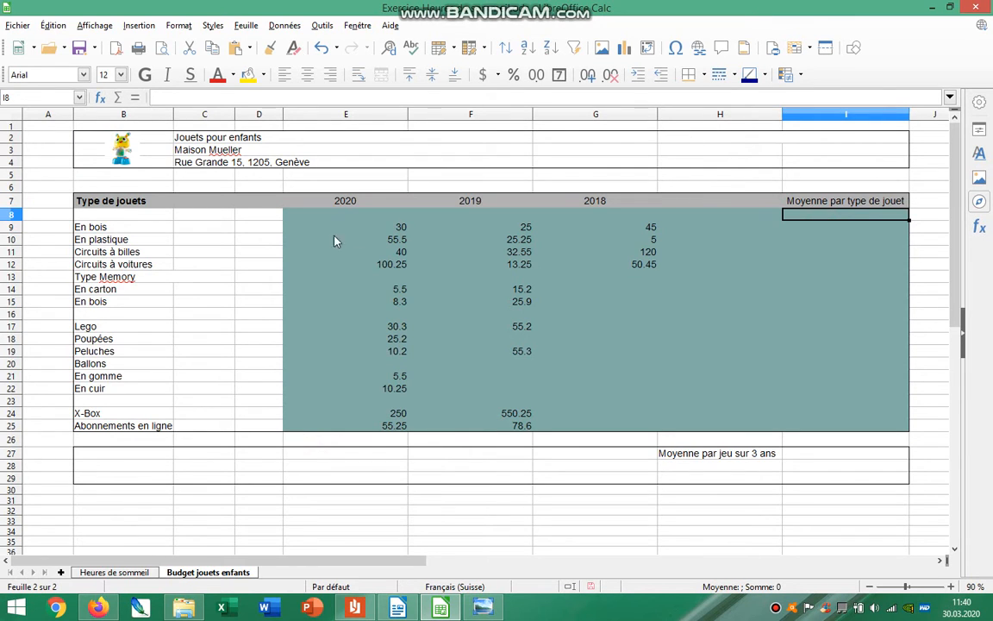
pyautogui.moveTo(345, 227); pyautogui.dragTo(780, 232)
pyautogui.click(811, 227)
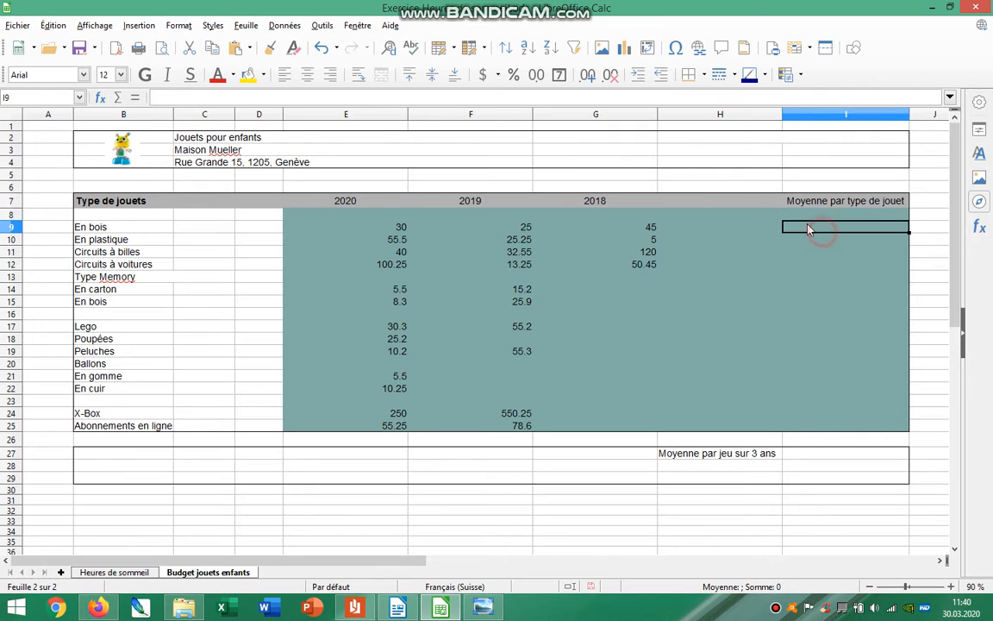
pyautogui.write('=moyenn')
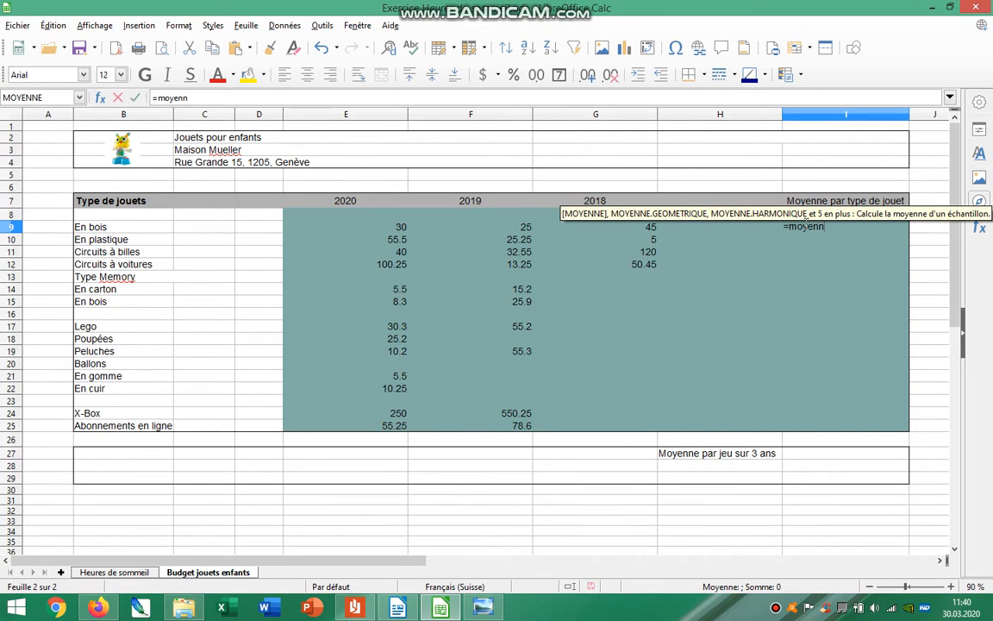
pyautogui.write('e(')
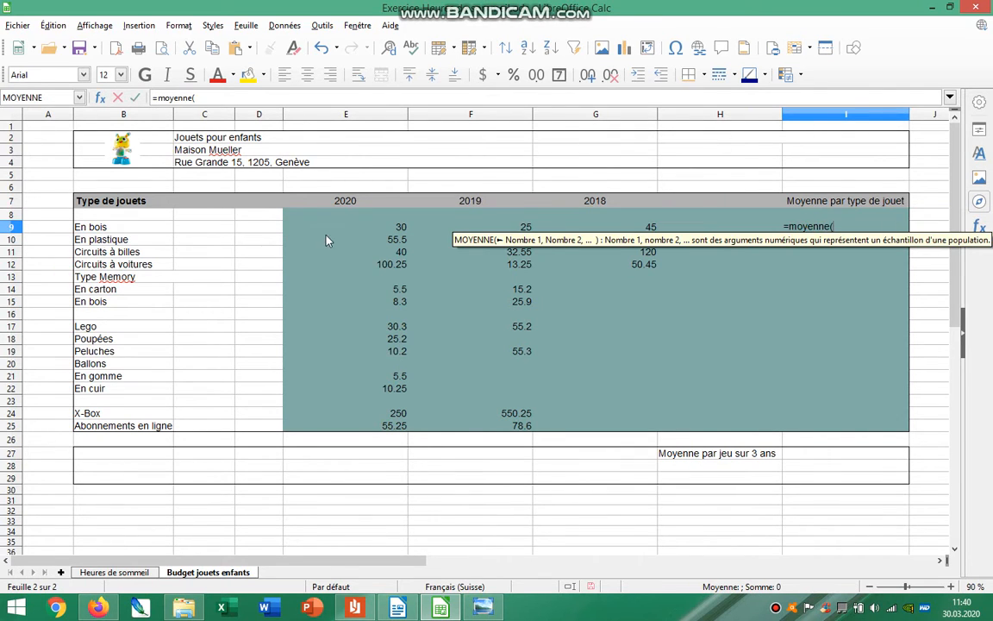
pyautogui.moveTo(374, 229); pyautogui.dragTo(642, 228)
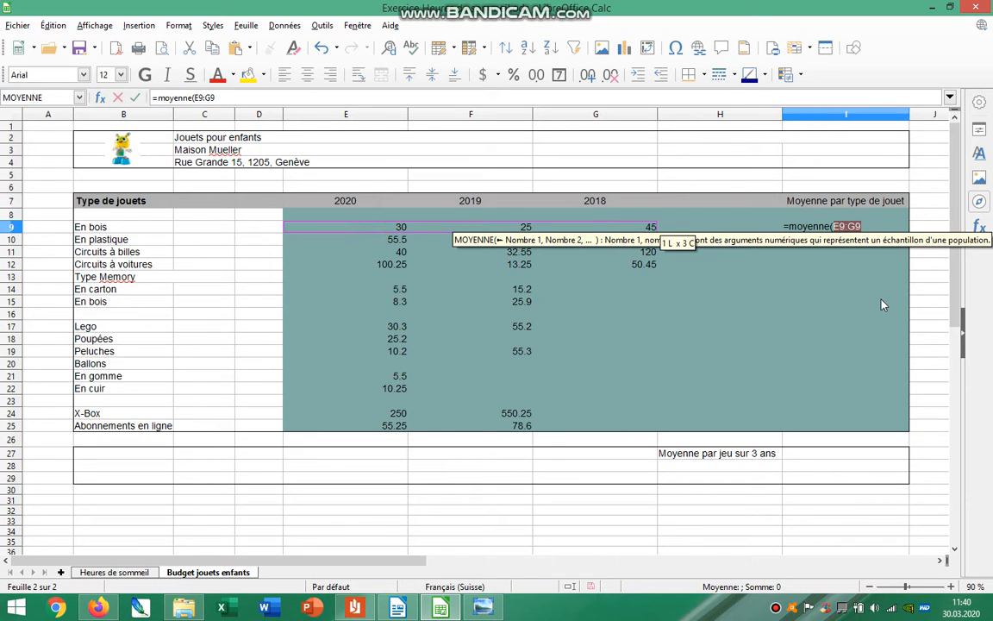
pyautogui.press('Return')
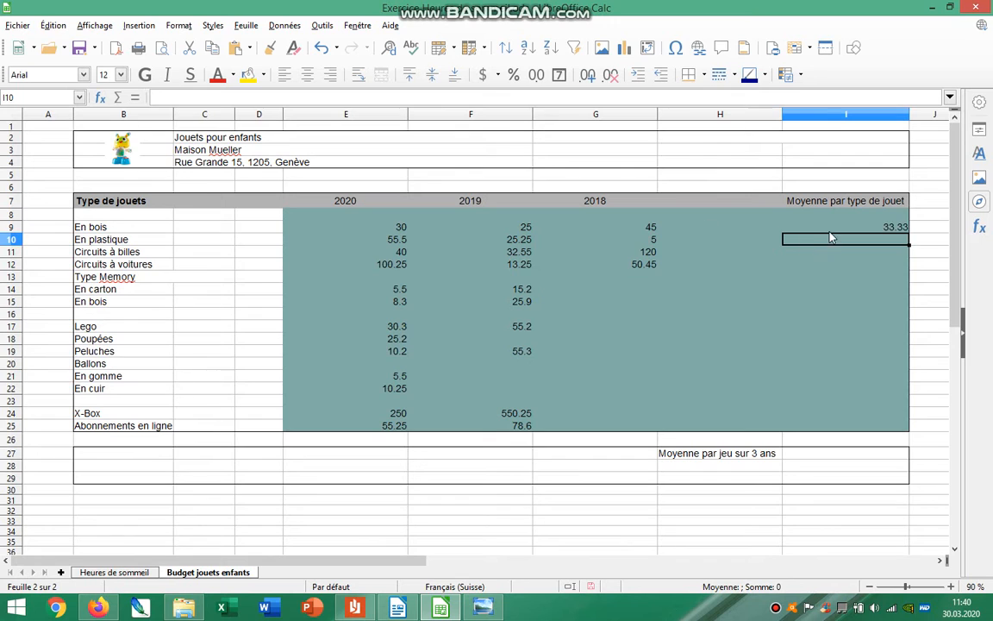
# - Copy the average formula from I9 down through I25
pyautogui.click(897, 227)
pyautogui.moveTo(910, 231); pyautogui.dragTo(916, 426)
pyautogui.moveTo(916, 500); pyautogui.dragTo(933, 499)
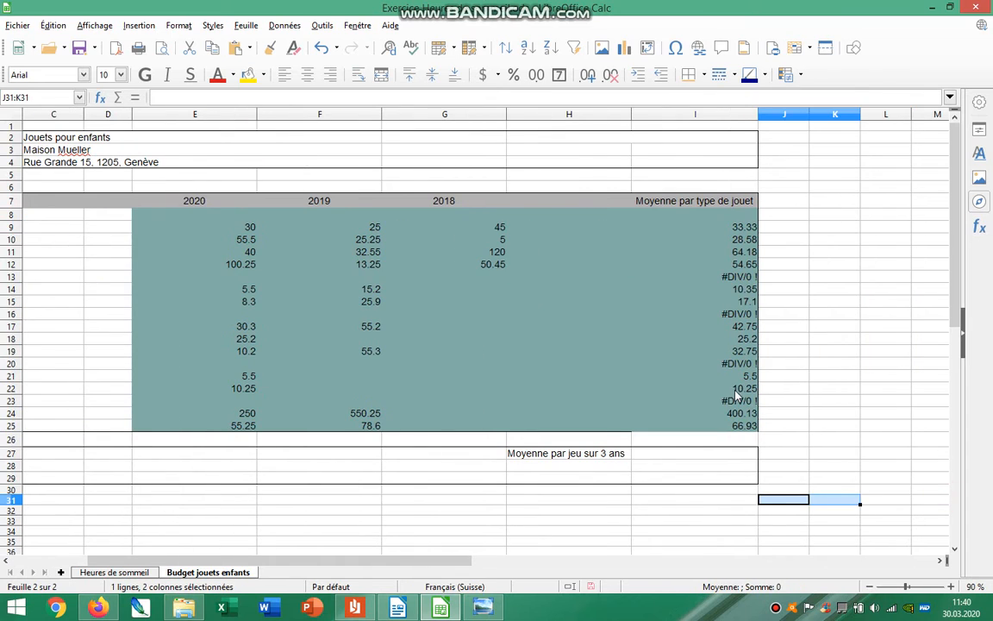
# - Delete the average formulas that give division errors in cells I23 and I20
pyautogui.click(733, 401)
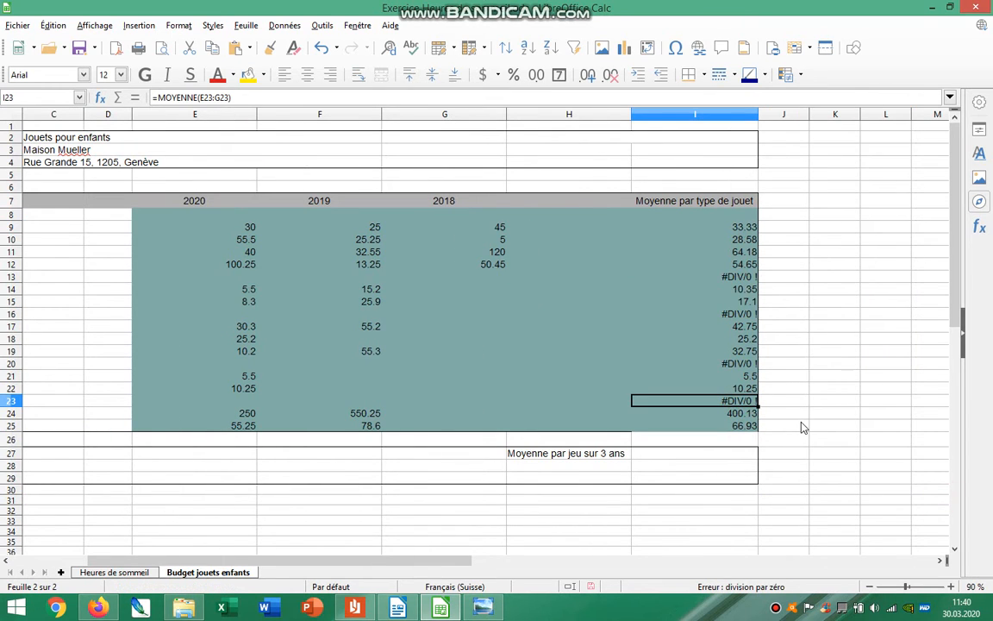
pyautogui.press('BackSpace')
pyautogui.click(497, 352)
pyautogui.click(727, 376)
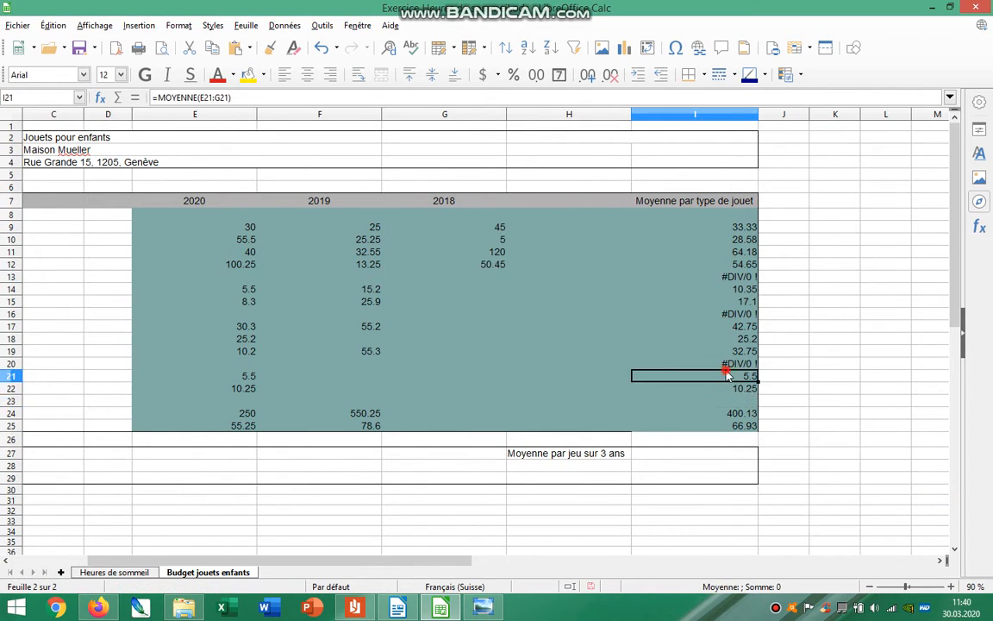
pyautogui.click(727, 363)
pyautogui.press('BackSpace')
pyautogui.click(521, 354)
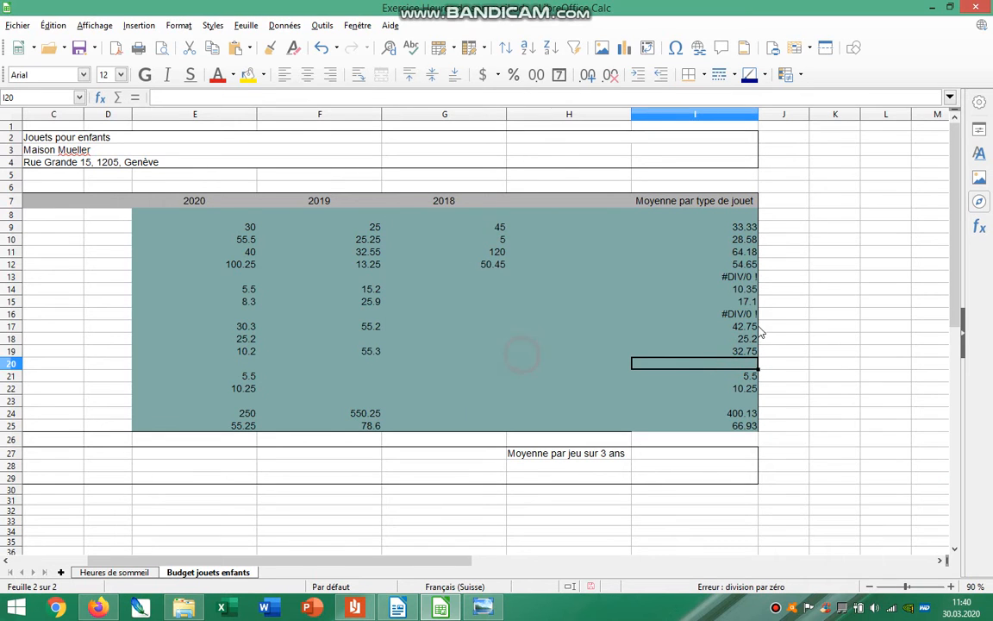
# - Delete the average formulas that give division errors in cells I16 and I13
pyautogui.click(731, 315)
pyautogui.press('BackSpace')
pyautogui.click(509, 356)
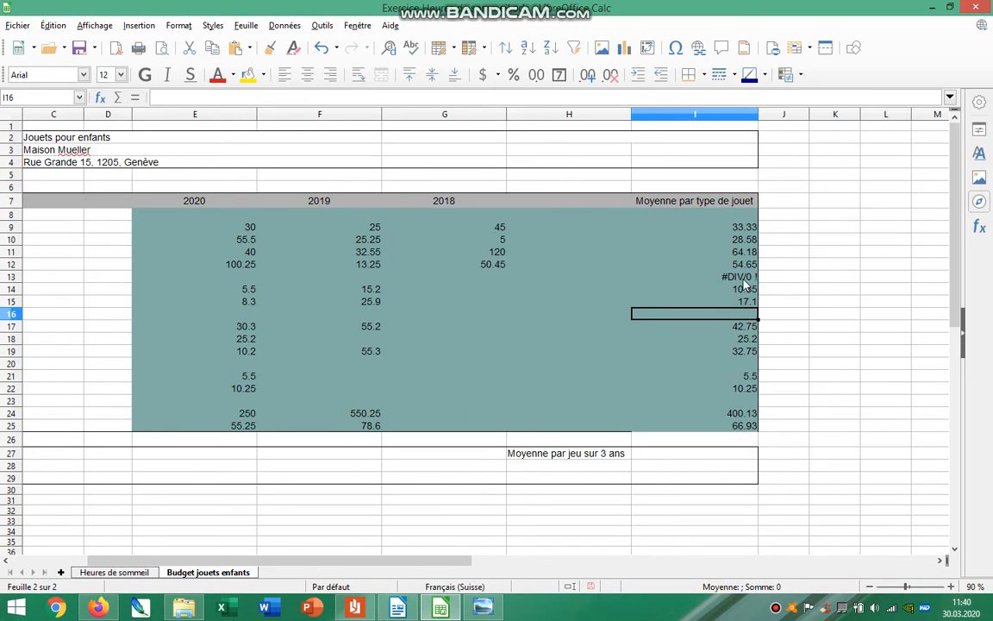
pyautogui.click(742, 277)
pyautogui.press('BackSpace')
pyautogui.click(442, 360)
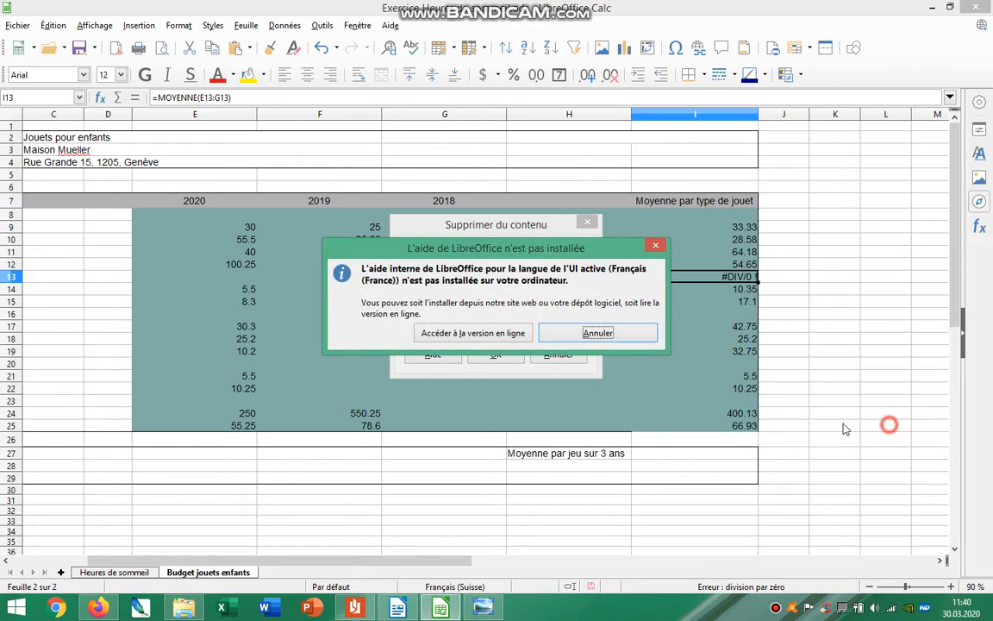
pyautogui.click(596, 334)
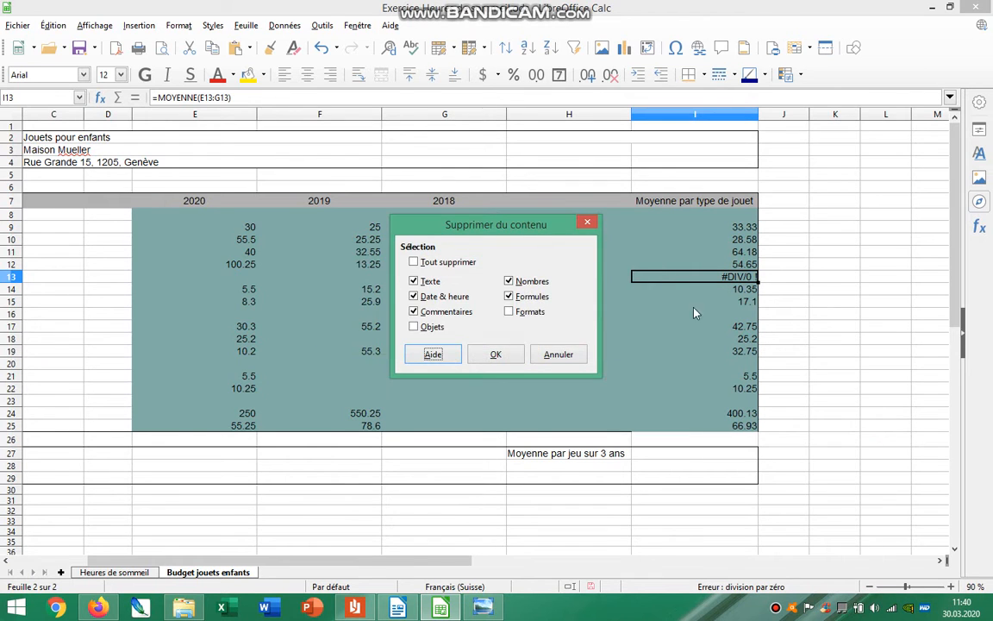
pyautogui.click(508, 361)
pyautogui.click(833, 351)
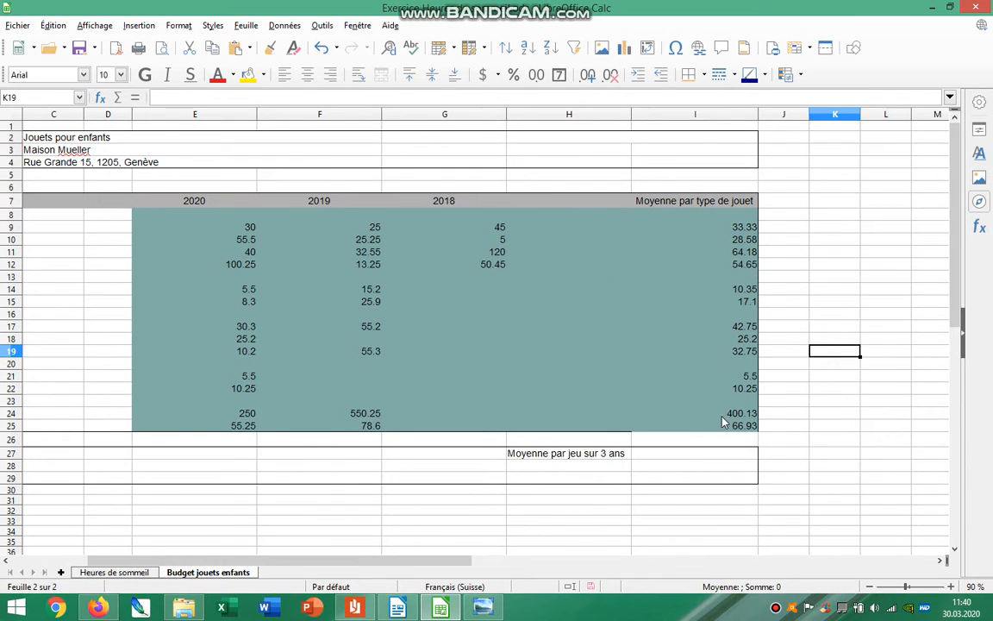
# - Apply an outer border around the toy table B7:I25
pyautogui.moveTo(743, 426); pyautogui.dragTo(103, 200)
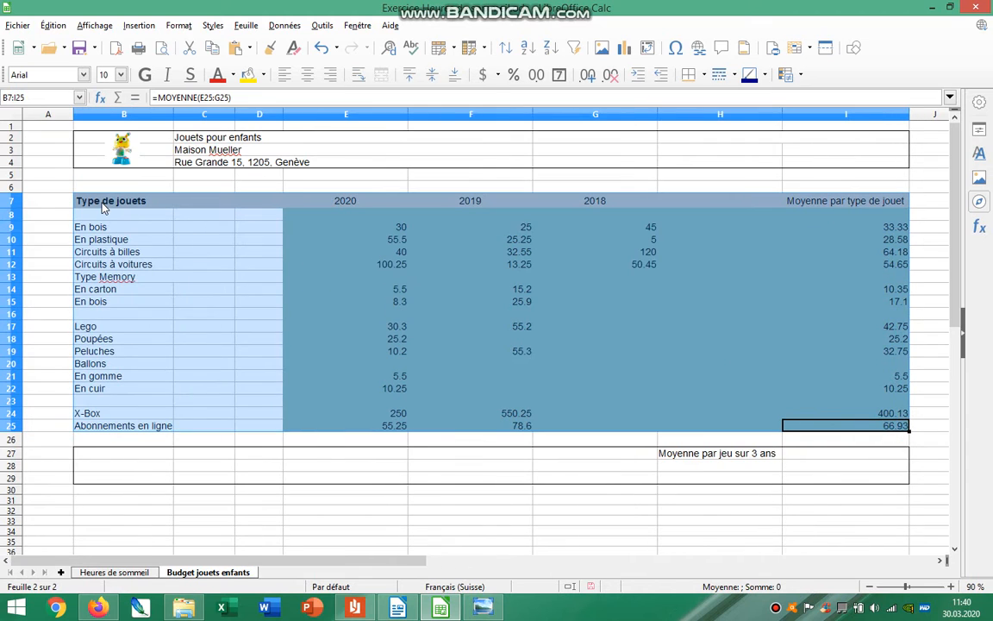
pyautogui.click(703, 74)
pyautogui.click(745, 133)
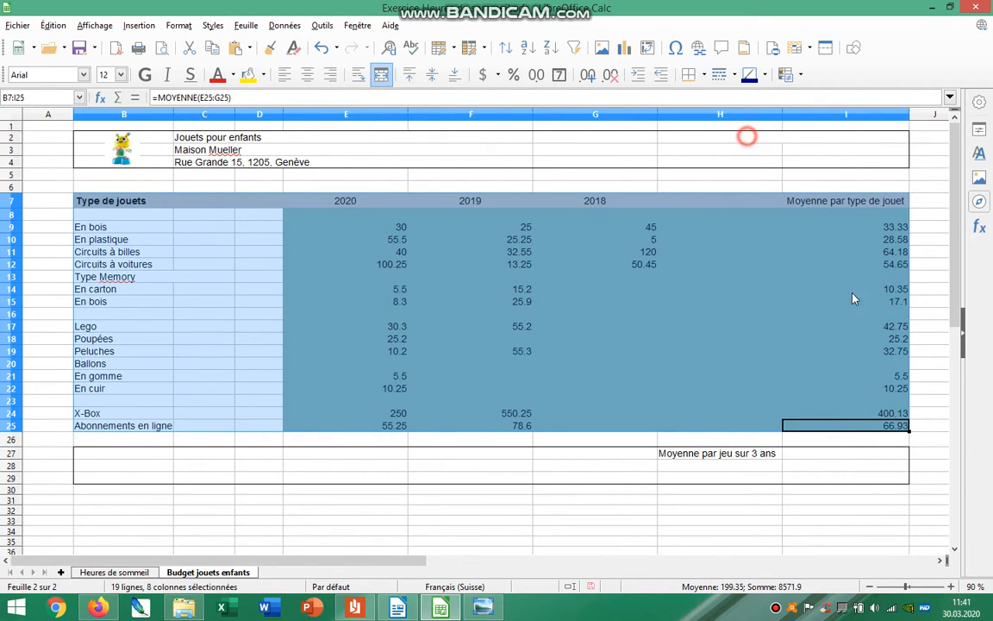
pyautogui.click(851, 441)
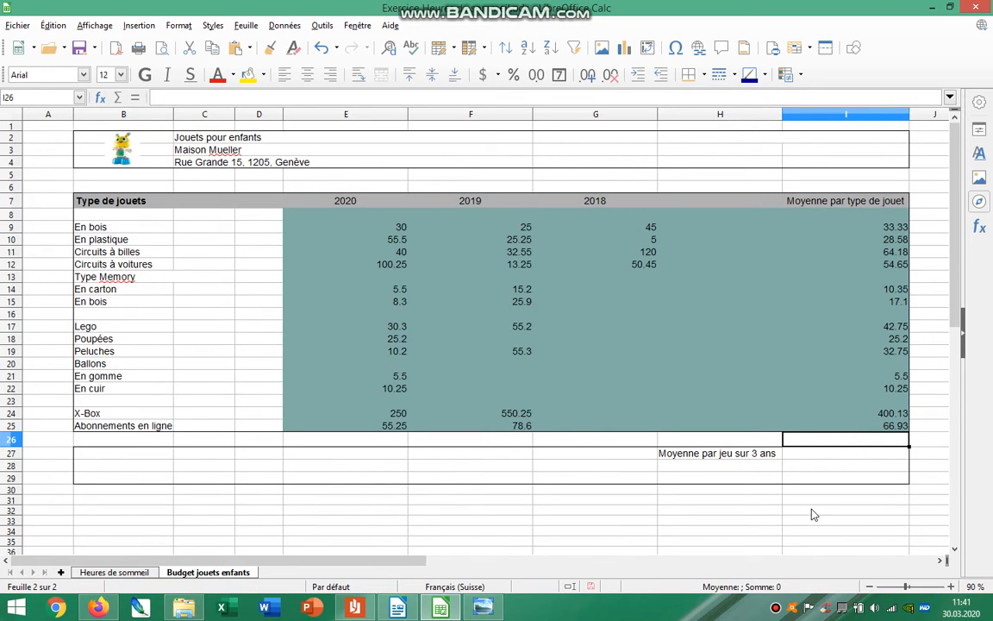
# - Open the cell formatting for the amounts in E9:I25 and set their number category to Monnaie
pyautogui.moveTo(365, 227); pyautogui.dragTo(876, 428)
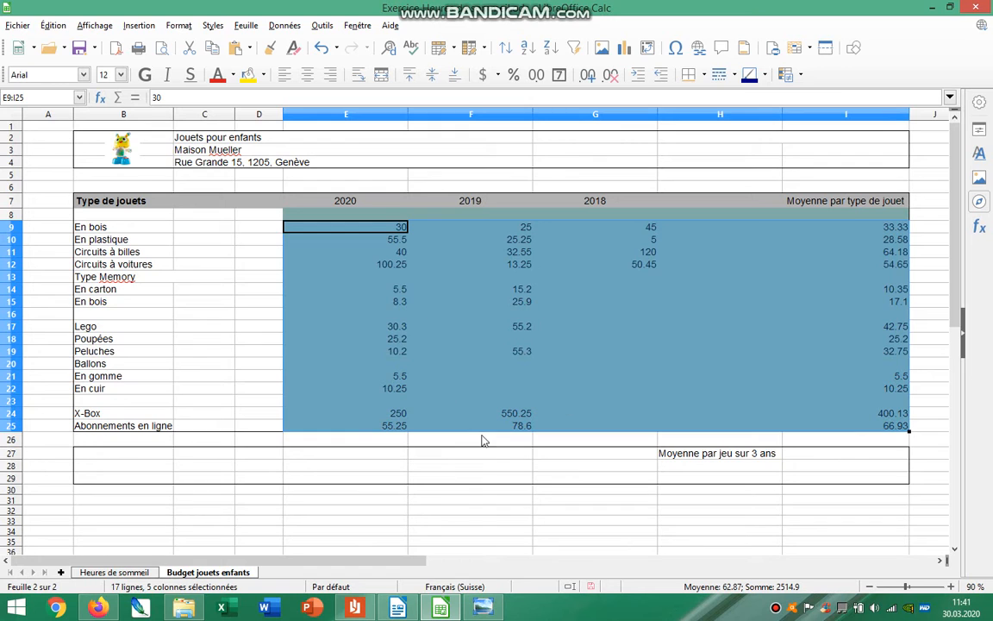
pyautogui.rightClick(442, 324)
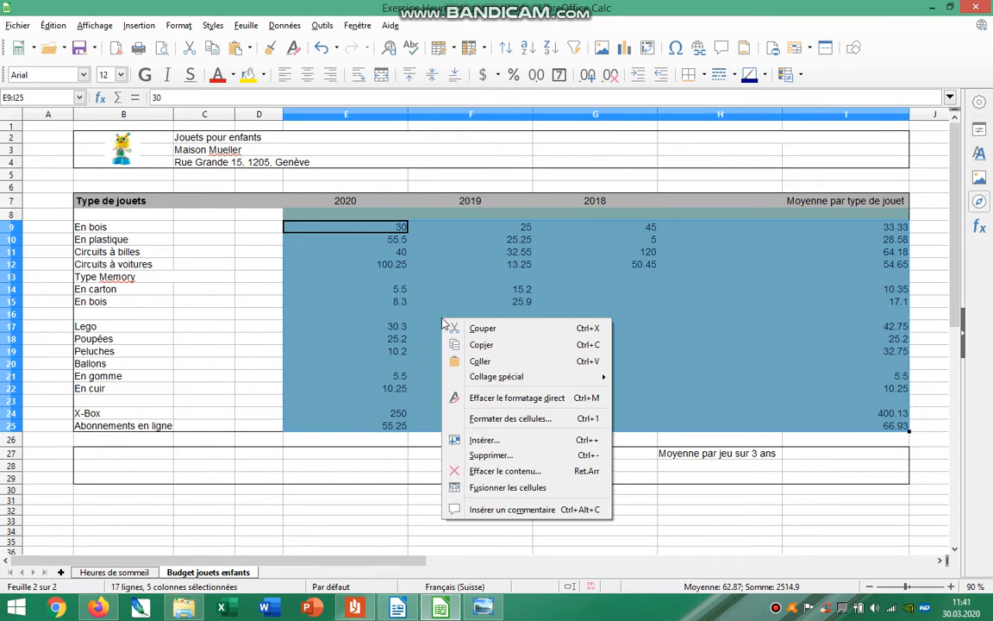
pyautogui.click(176, 27)
pyautogui.click(177, 25)
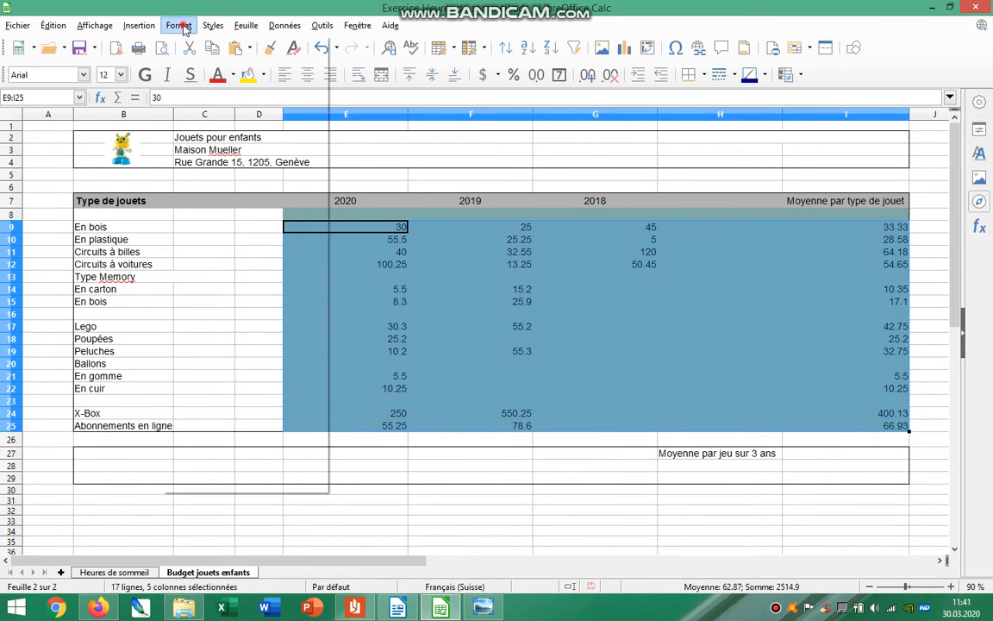
pyautogui.click(242, 155)
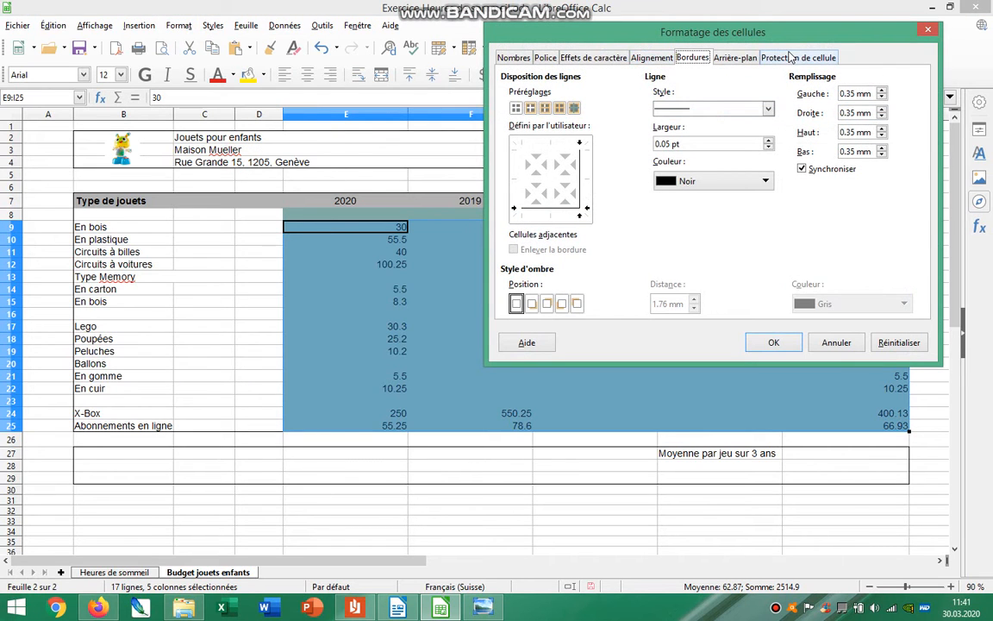
pyautogui.click(514, 58)
pyautogui.click(552, 116)
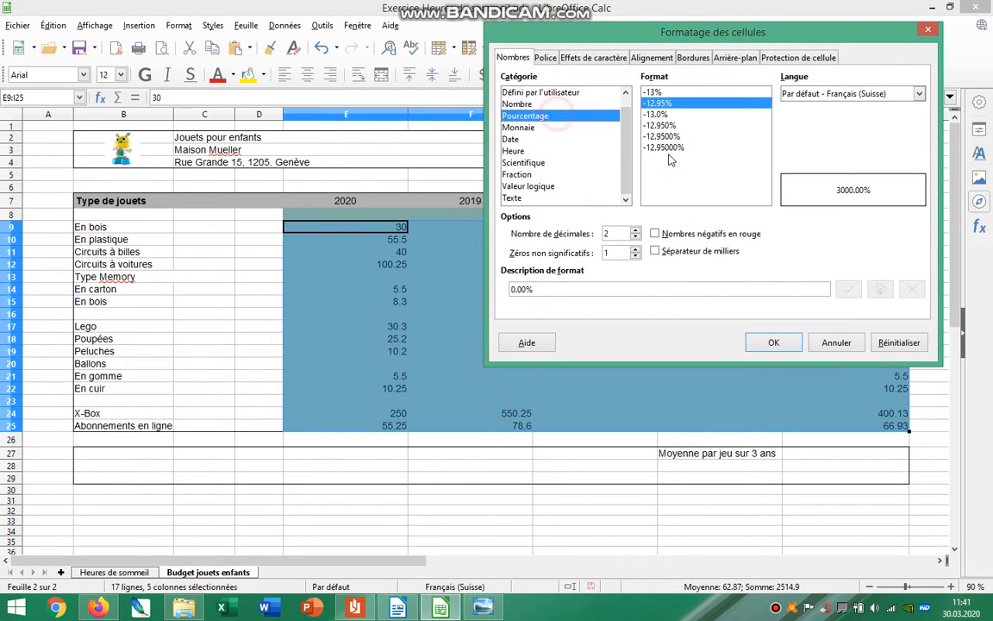
pyautogui.click(530, 127)
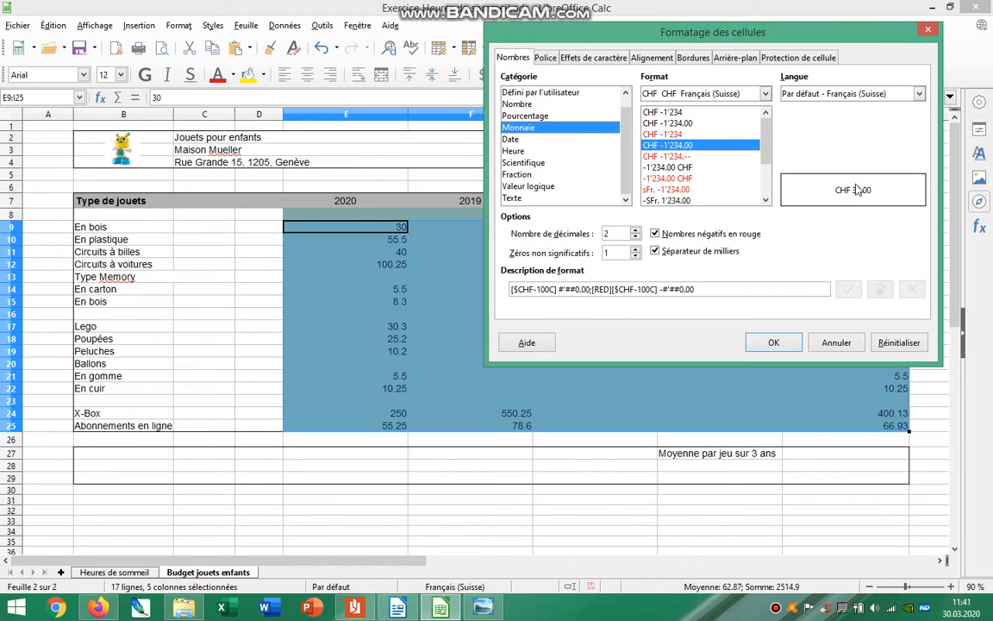
# - Choose the plain CHF currency with the -1'234.00 CHF format for E9:I25 and apply it
pyautogui.moveTo(767, 142); pyautogui.dragTo(766, 103)
pyautogui.click(765, 93)
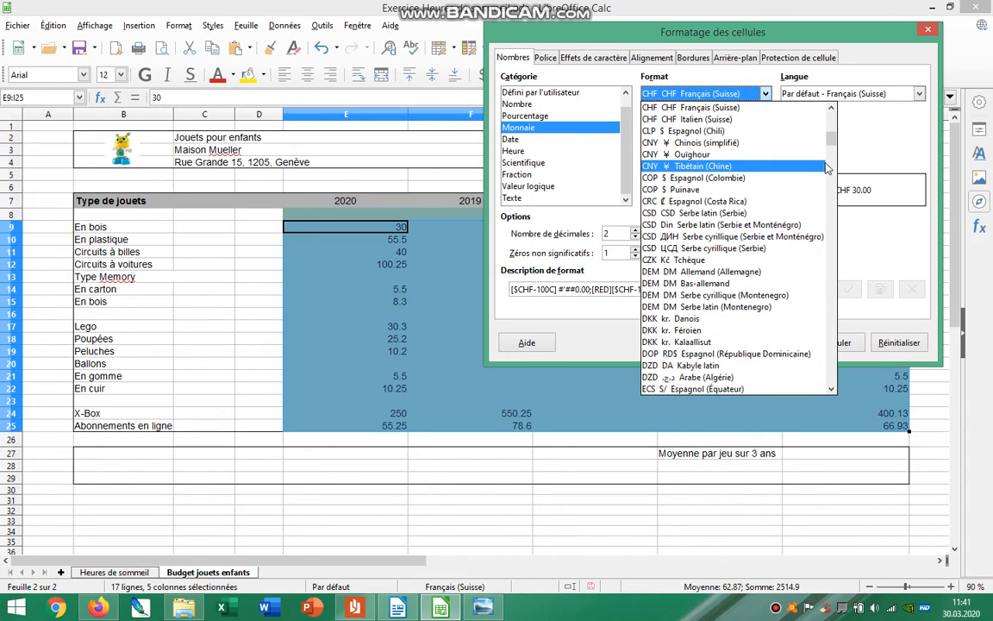
pyautogui.moveTo(832, 162); pyautogui.dragTo(838, 318)
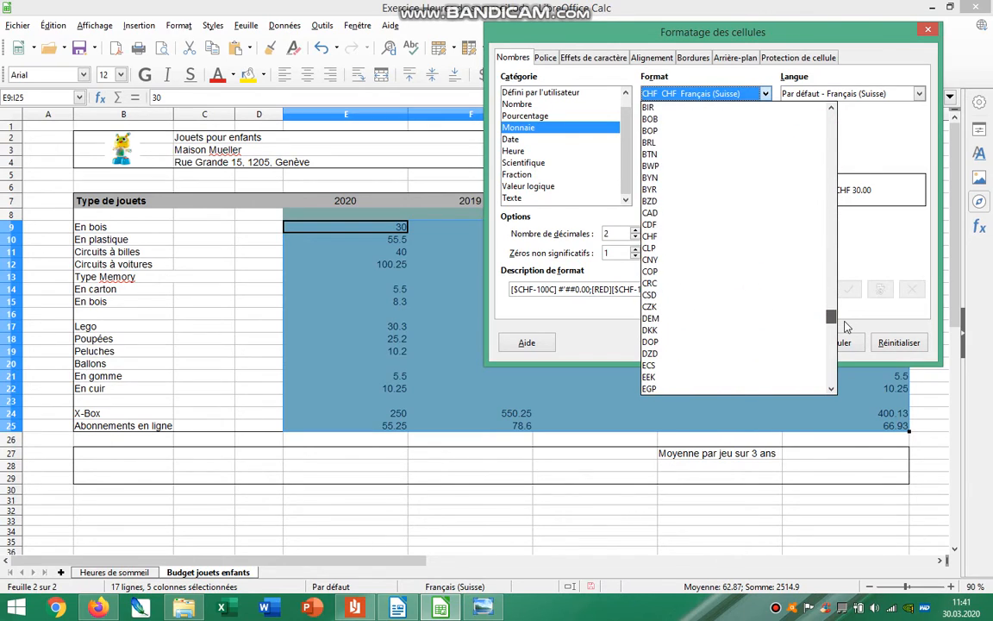
pyautogui.click(651, 236)
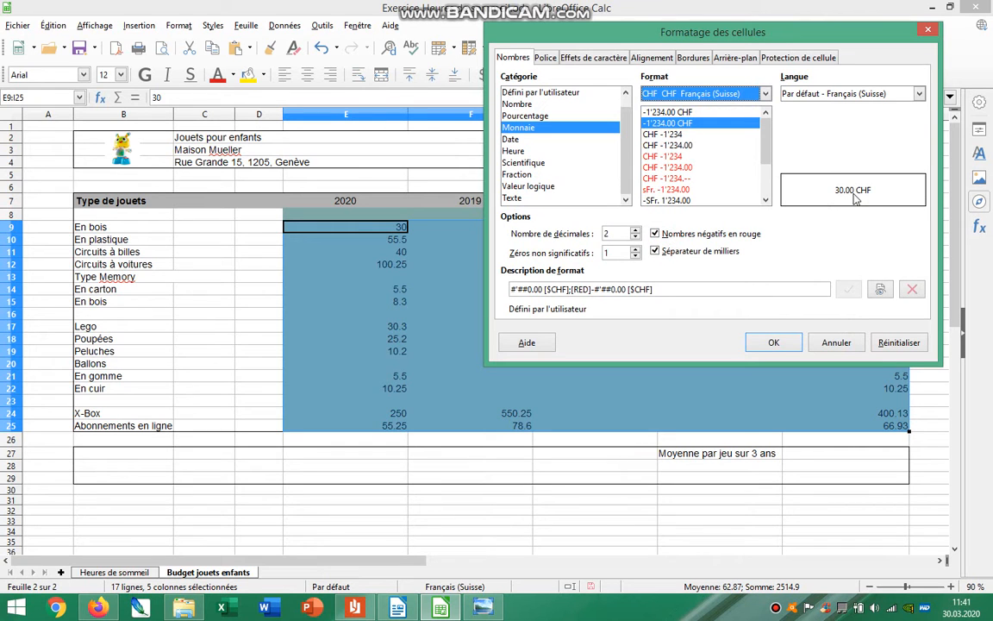
pyautogui.click(773, 342)
pyautogui.click(709, 519)
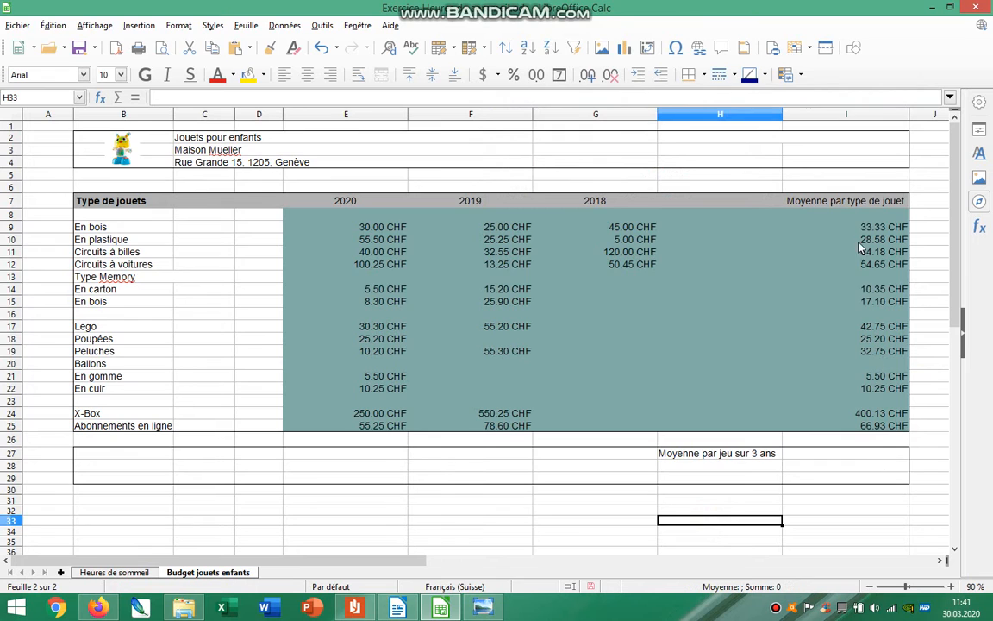
# - Bold the averages in I9:I25 and centre the amounts in E9:I25 horizontally and vertically
pyautogui.moveTo(871, 225); pyautogui.dragTo(875, 425)
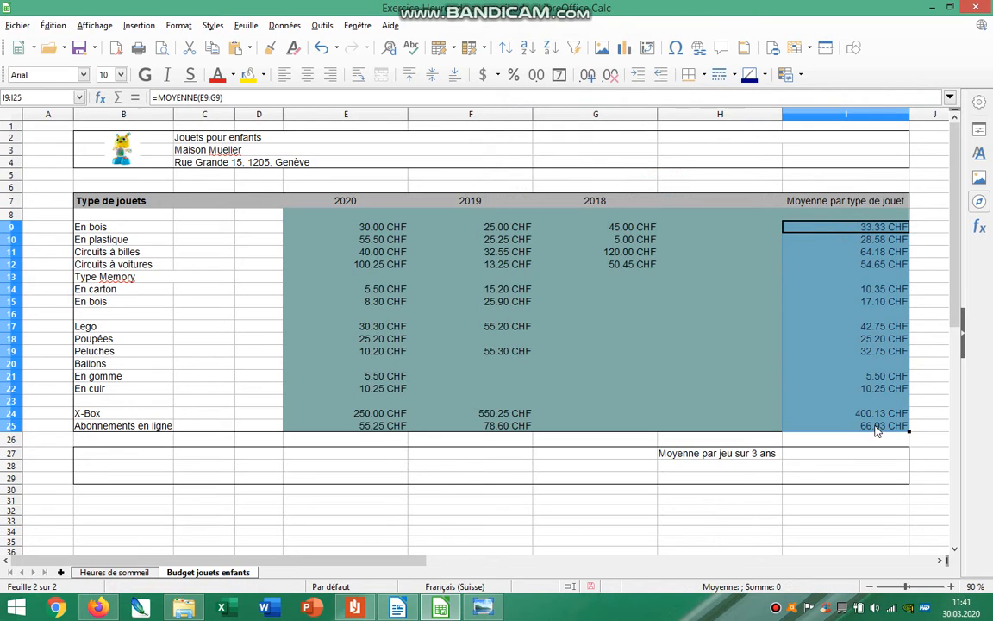
pyautogui.click(145, 75)
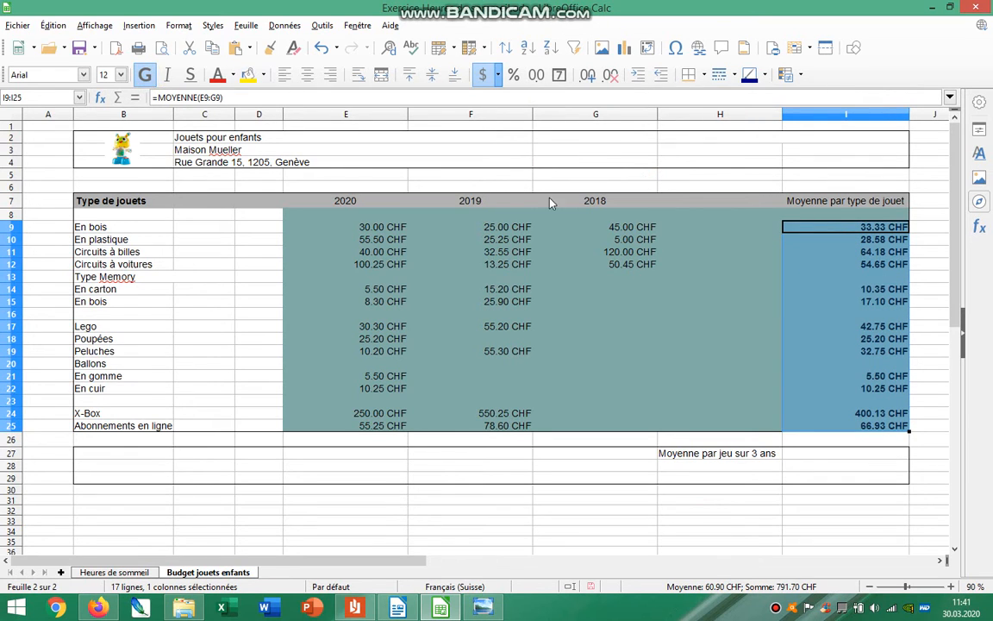
pyautogui.moveTo(340, 227); pyautogui.dragTo(850, 427)
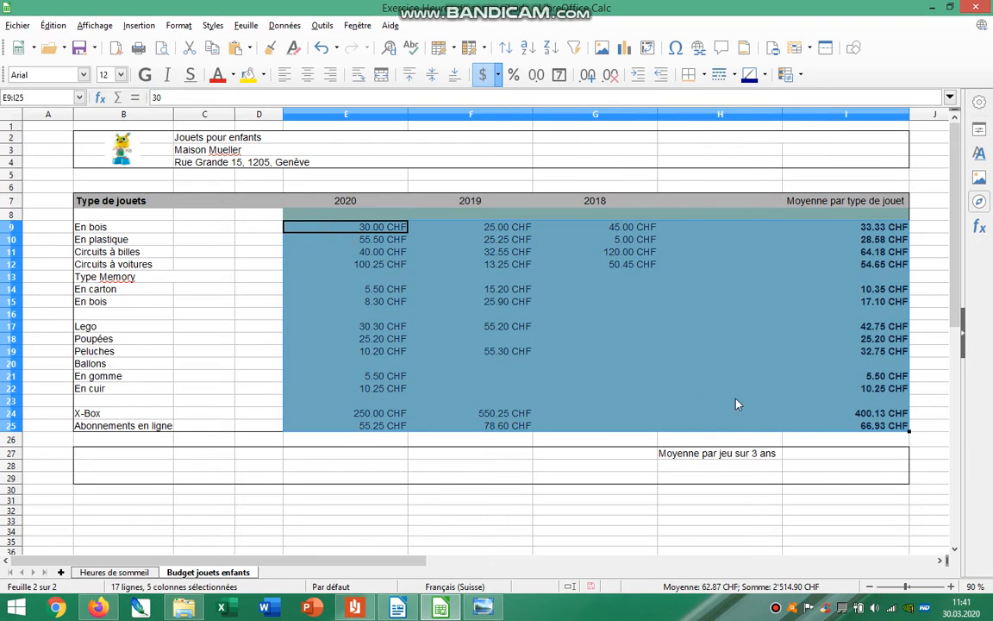
pyautogui.click(306, 75)
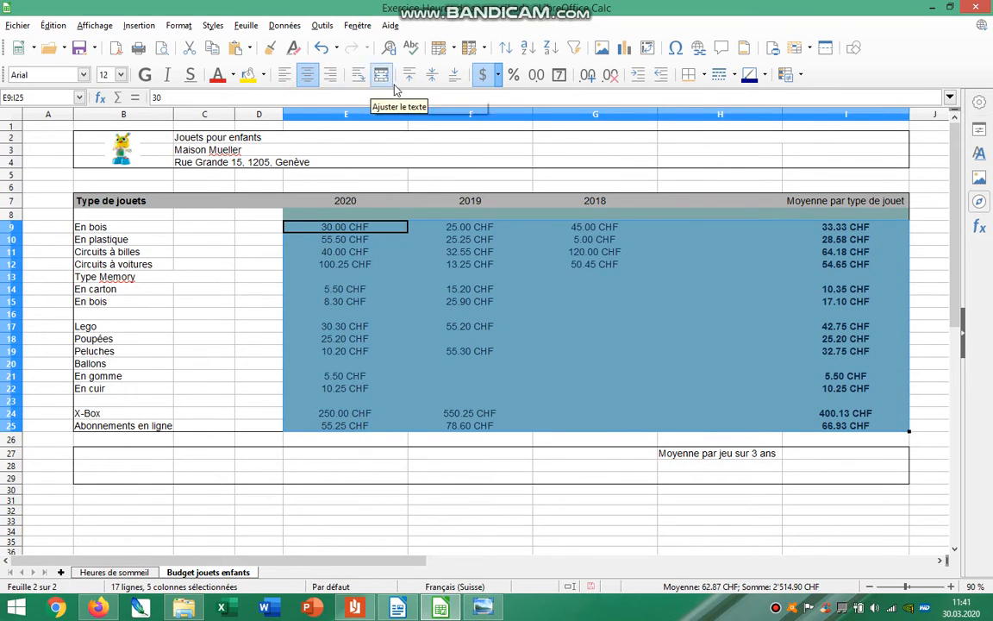
pyautogui.click(432, 82)
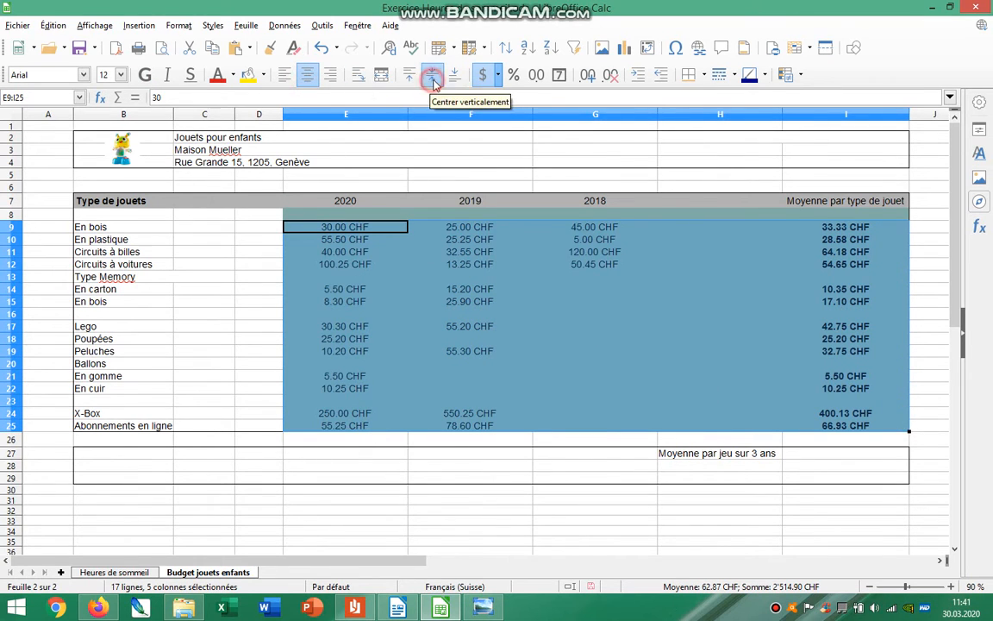
pyautogui.click(772, 302)
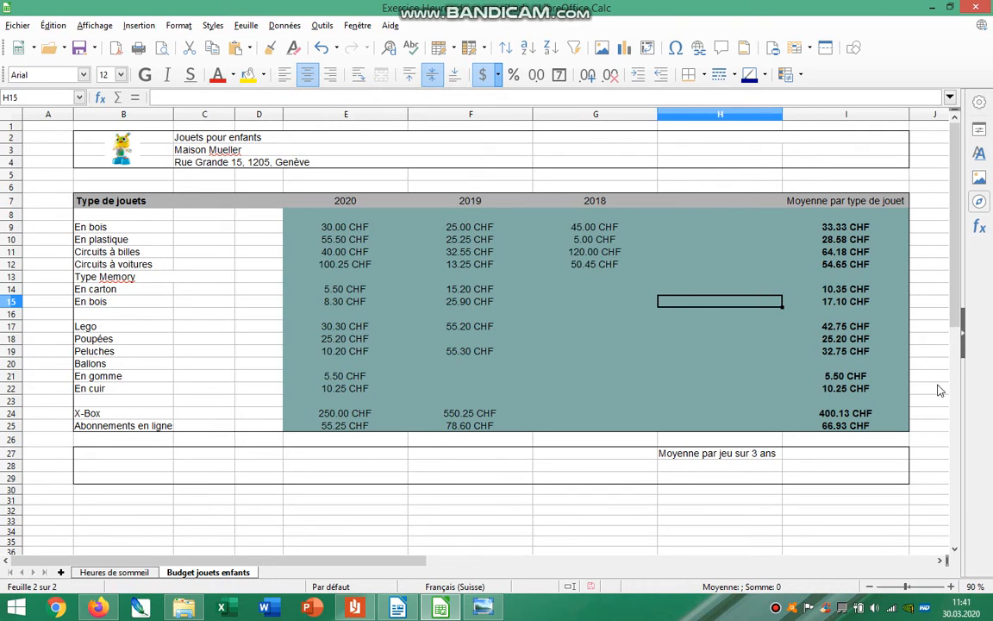
# - Bold the header row B7:I7 and the Moyenne par jeu sur 3 ans label in H27
pyautogui.moveTo(849, 207); pyautogui.dragTo(98, 204)
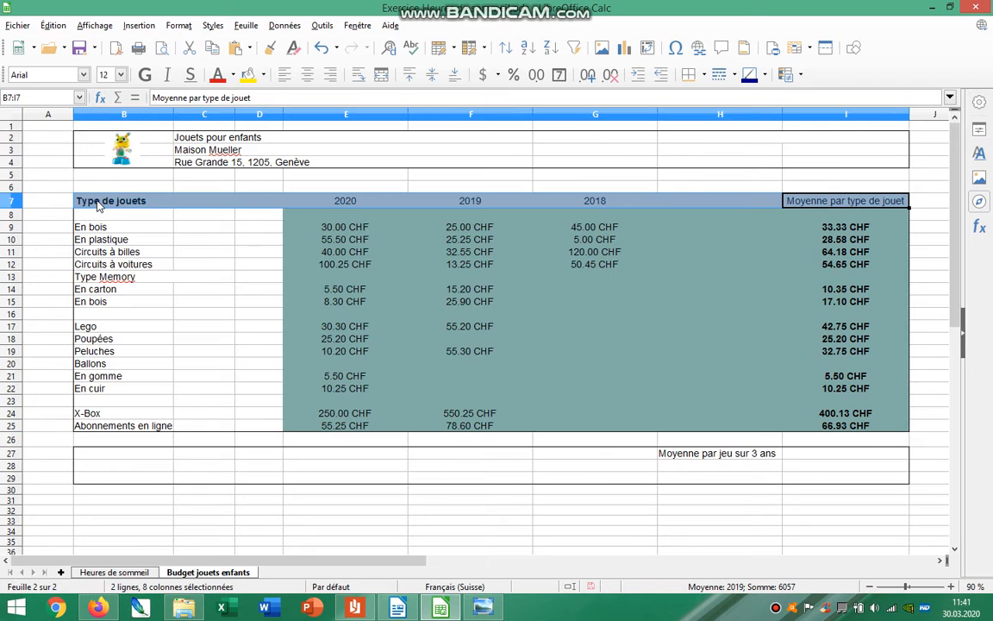
pyautogui.click(145, 74)
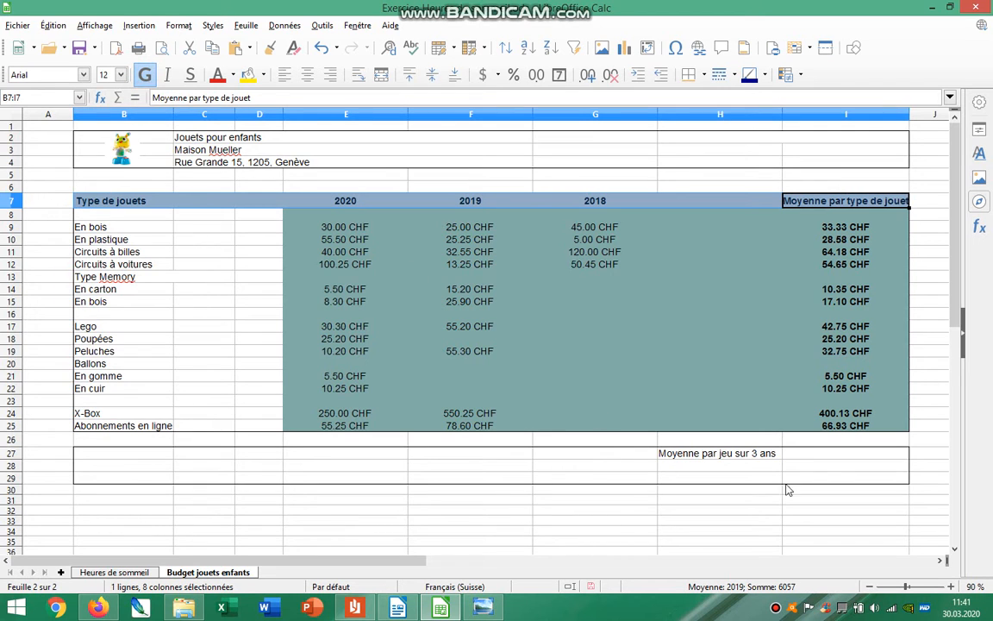
pyautogui.click(762, 455)
pyautogui.hotkey('ctrl', 'b')
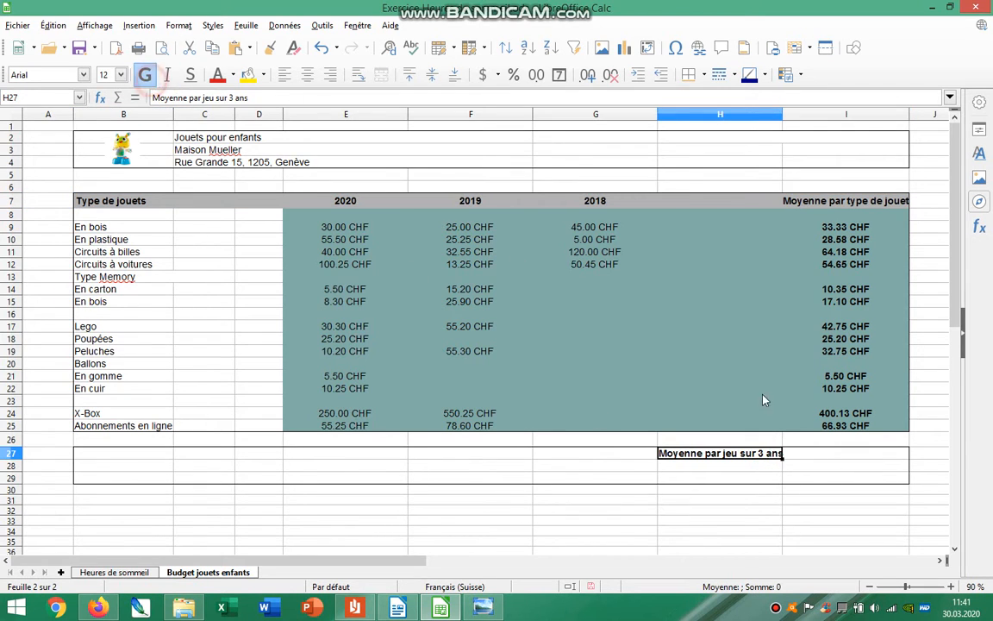
# - Enter =MOYENNE(I8:I25) in cell I27 and widen column H slightly to fit the label beside it
pyautogui.click(800, 453)
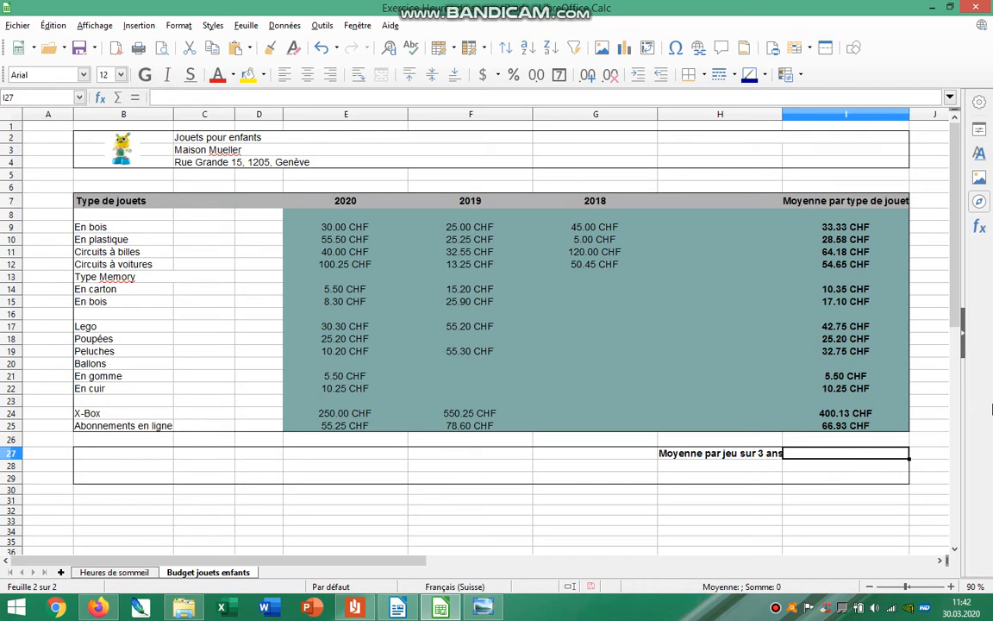
pyautogui.write('=moy')
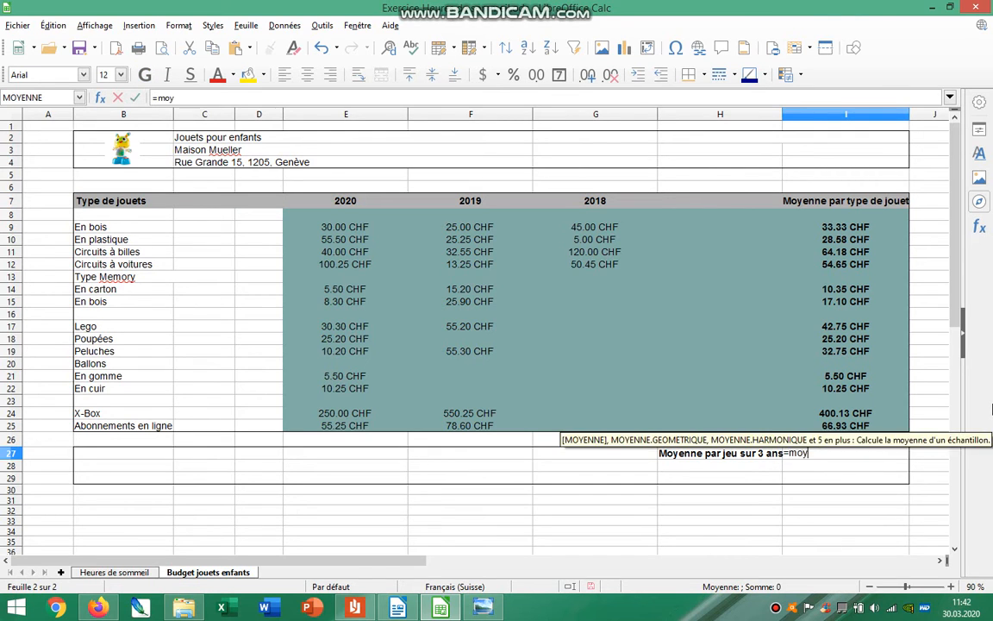
pyautogui.write('enne(')
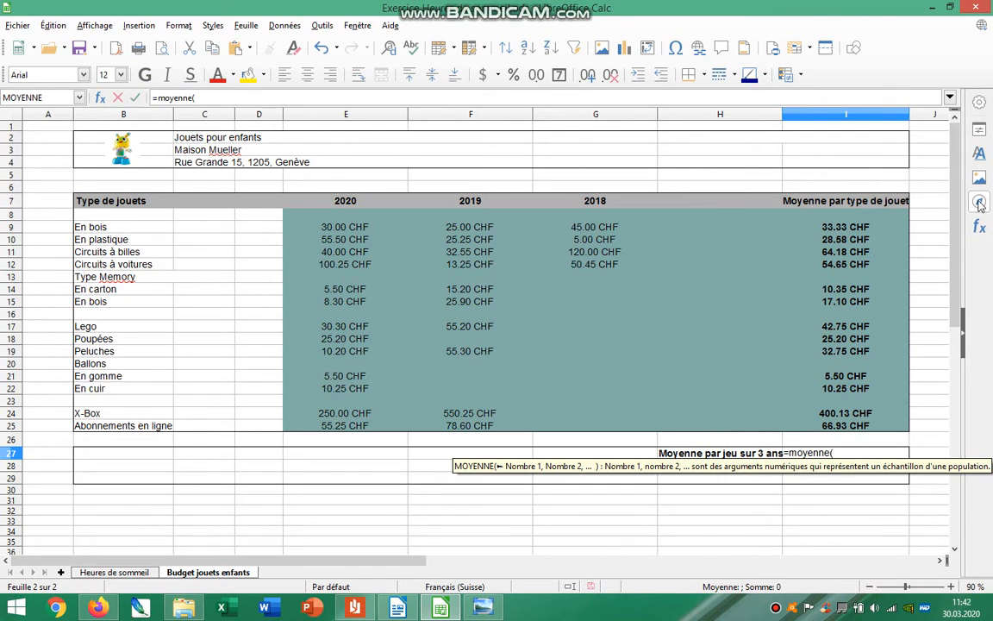
pyautogui.moveTo(875, 215); pyautogui.dragTo(882, 426)
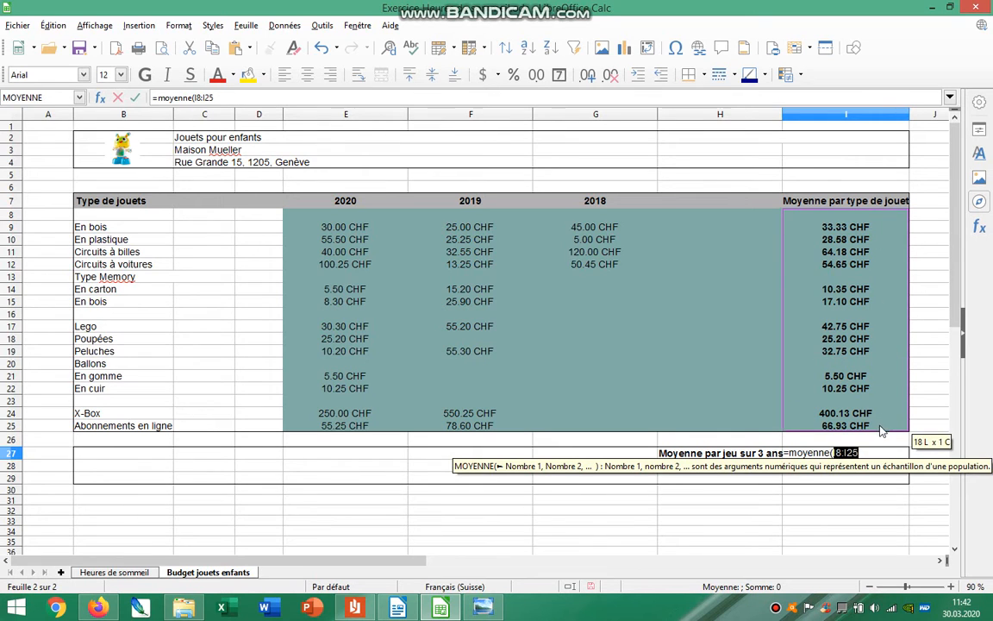
pyautogui.press('Return')
pyautogui.click(849, 448)
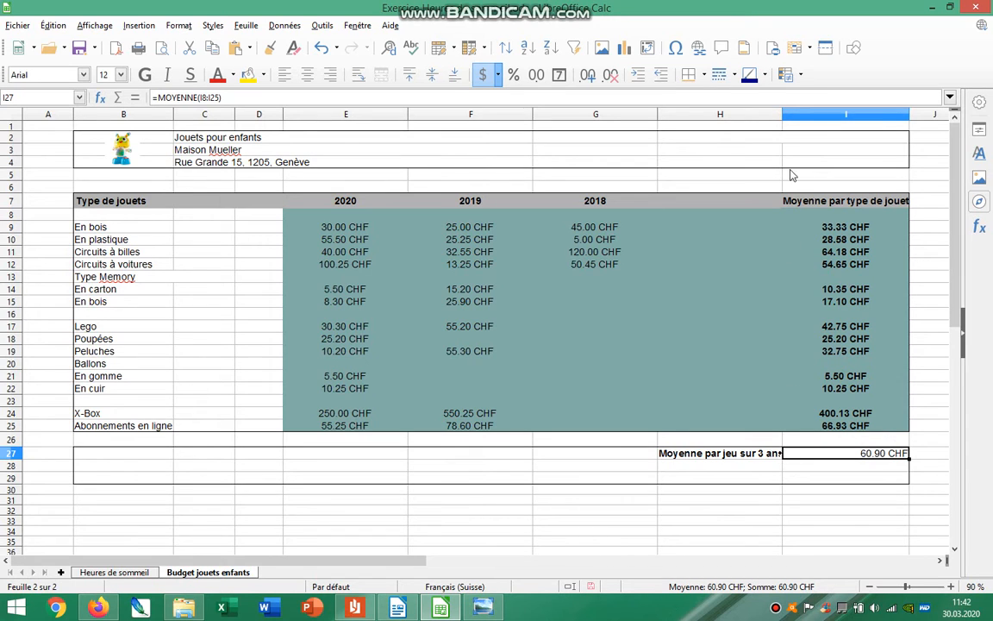
pyautogui.moveTo(781, 116); pyautogui.dragTo(788, 116)
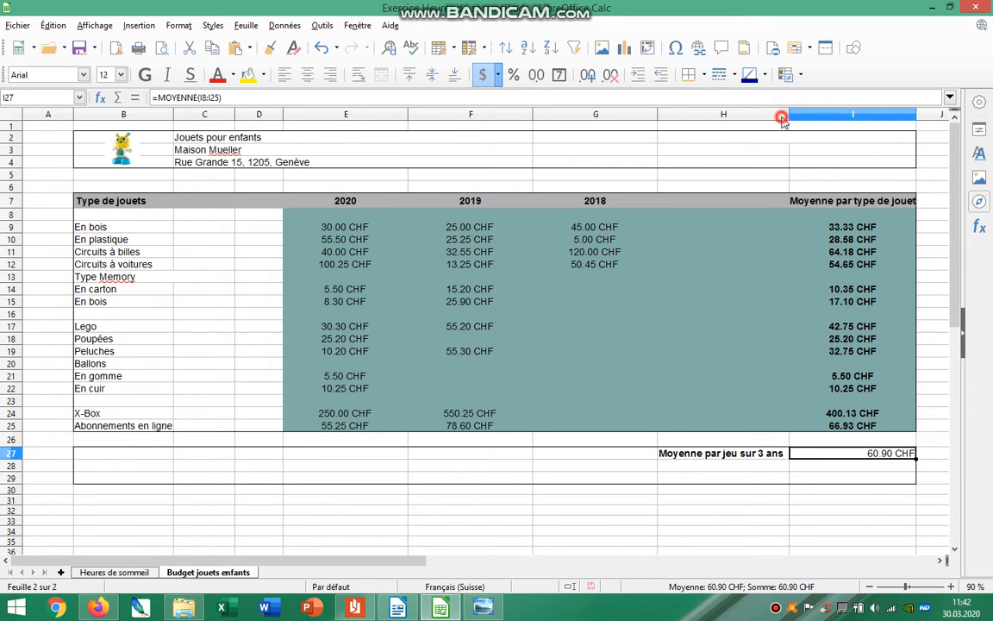
# - Bold the overall average in cell I27
pyautogui.rightClick(903, 457)
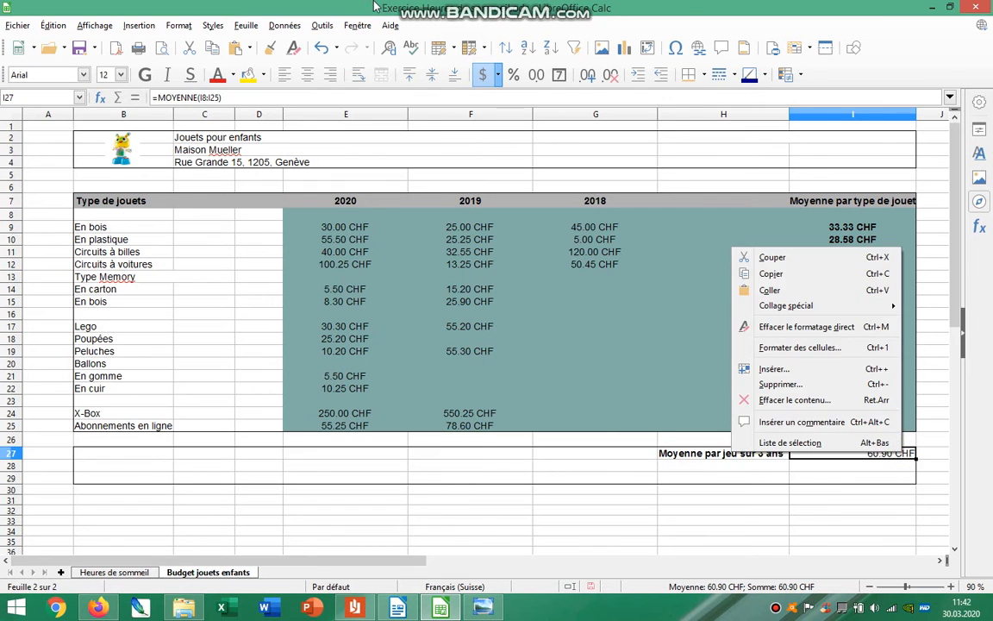
pyautogui.press('Escape')
pyautogui.click(144, 74)
pyautogui.click(538, 509)
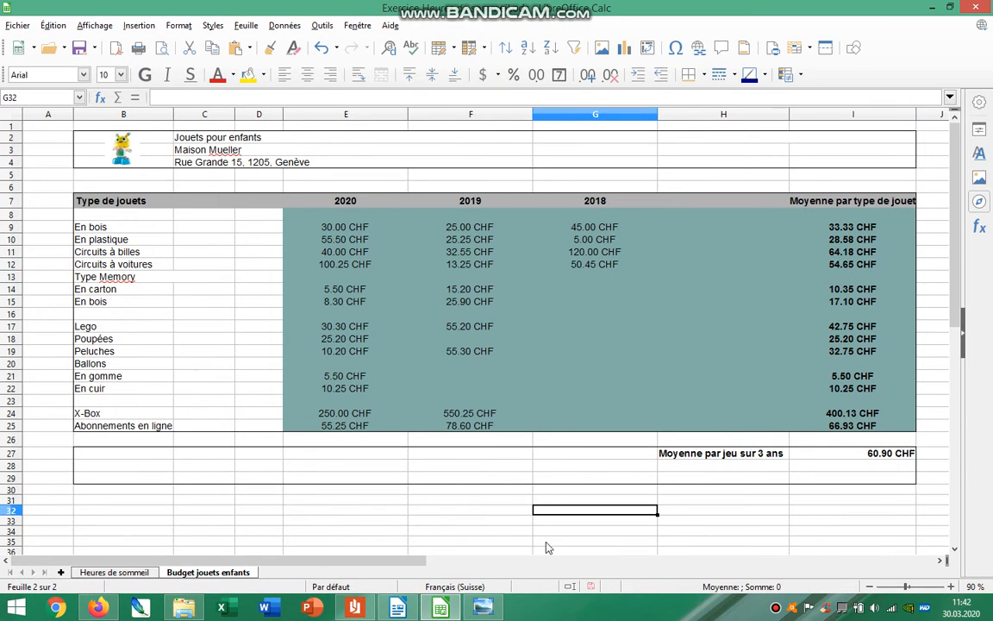
# - Check the sub-type labels in the PDF model and italicise En carton and En bois in B14:B15
pyautogui.click(364, 607)
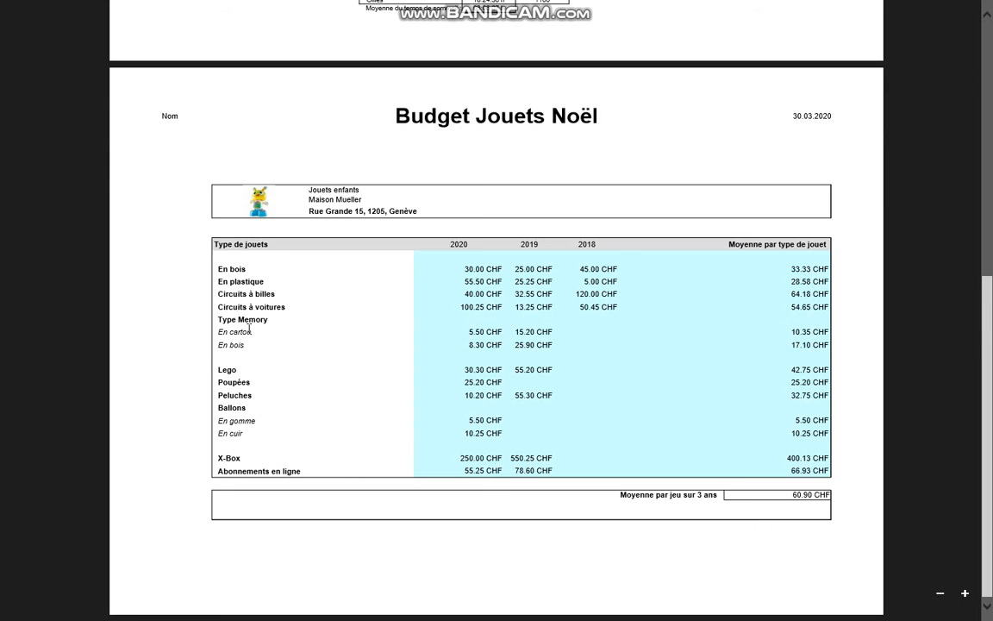
pyautogui.moveTo(252, 333); pyautogui.dragTo(219, 346)
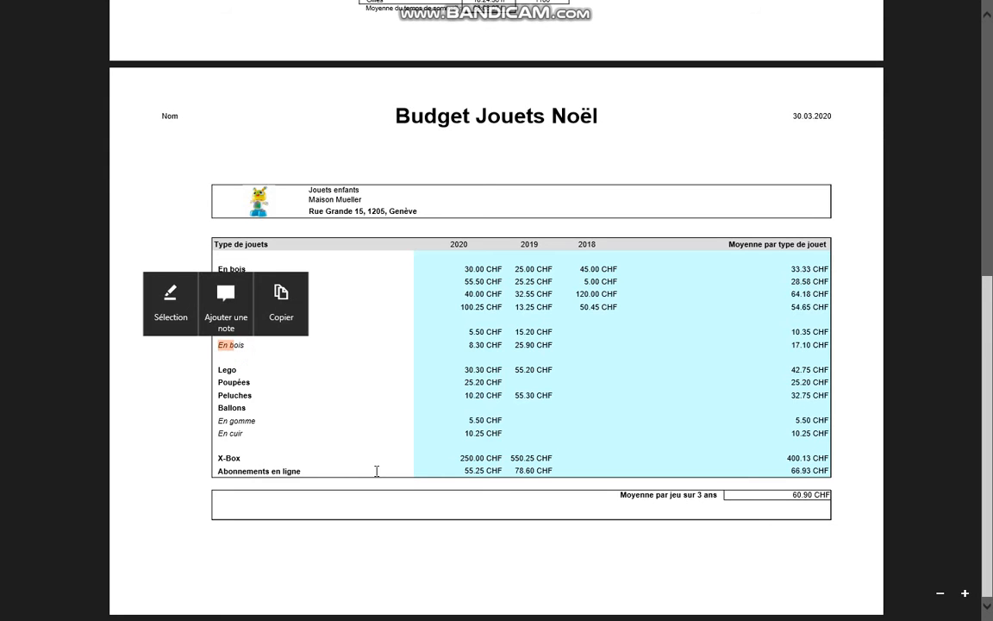
pyautogui.hotkey('alt', 'Tab')
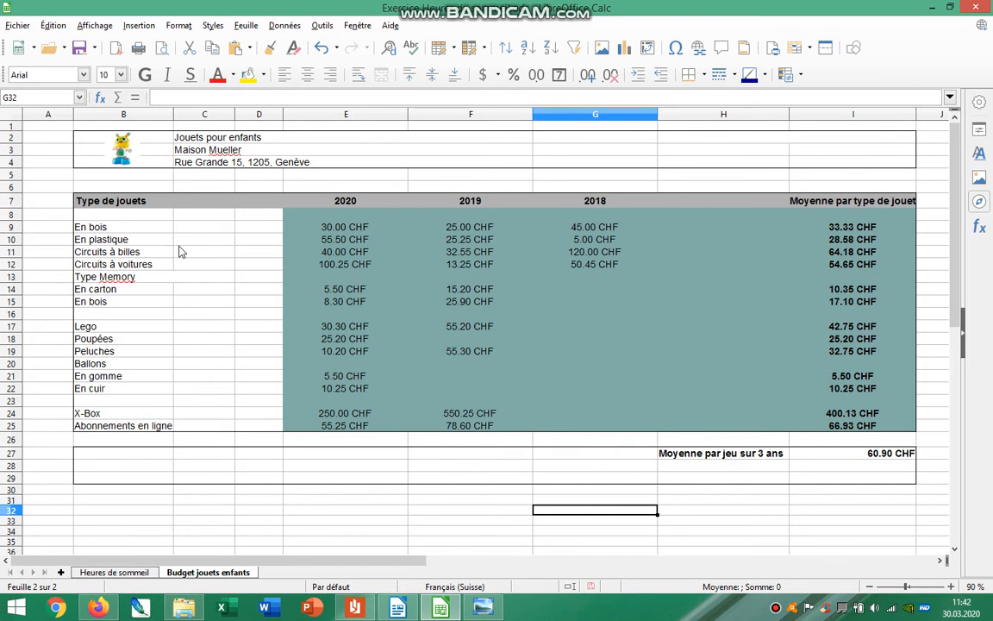
pyautogui.hotkey('alt', 'Tab')
pyautogui.hotkey('alt', 'Tab')
pyautogui.moveTo(96, 289); pyautogui.dragTo(99, 302)
pyautogui.click(167, 74)
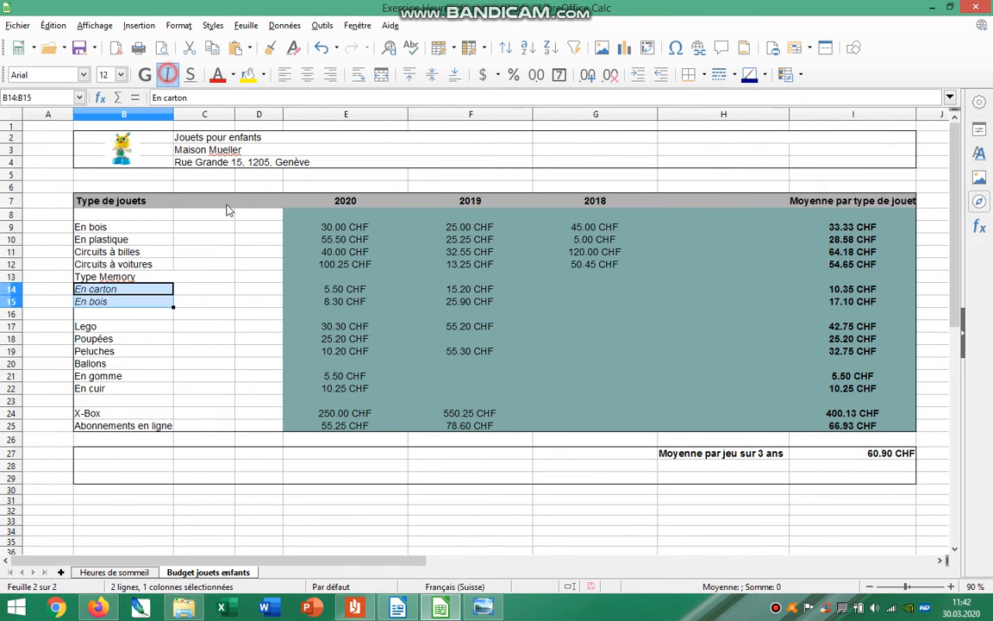
# - Check the PDF model again and italicise En gomme and En cuir in B21:B22
pyautogui.hotkey('alt', 'Tab')
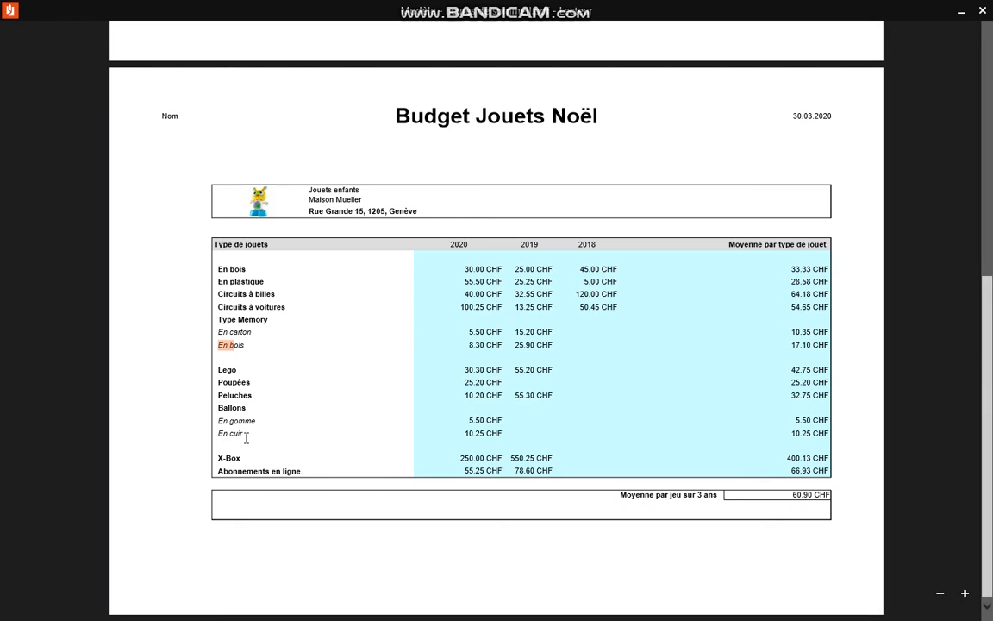
pyautogui.hotkey('alt', 'Tab')
pyautogui.click(130, 388)
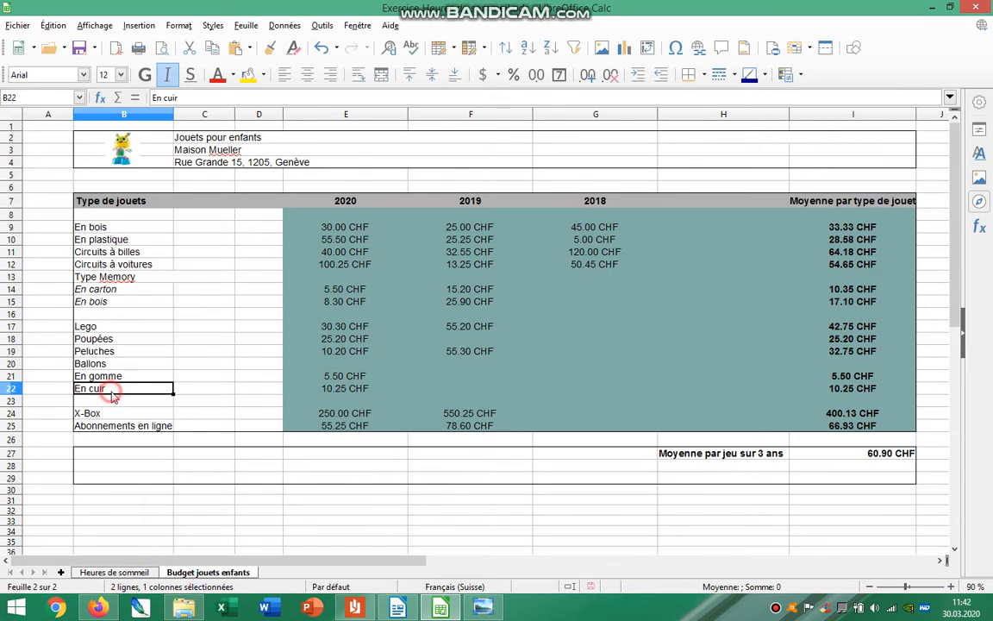
pyautogui.moveTo(134, 379); pyautogui.dragTo(134, 377)
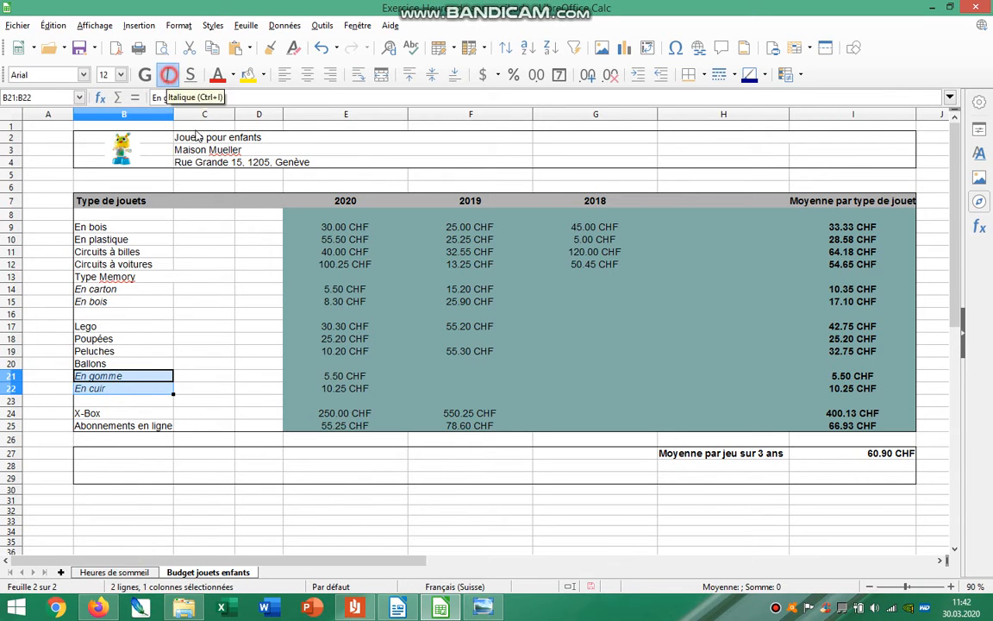
pyautogui.click(167, 74)
pyautogui.click(377, 508)
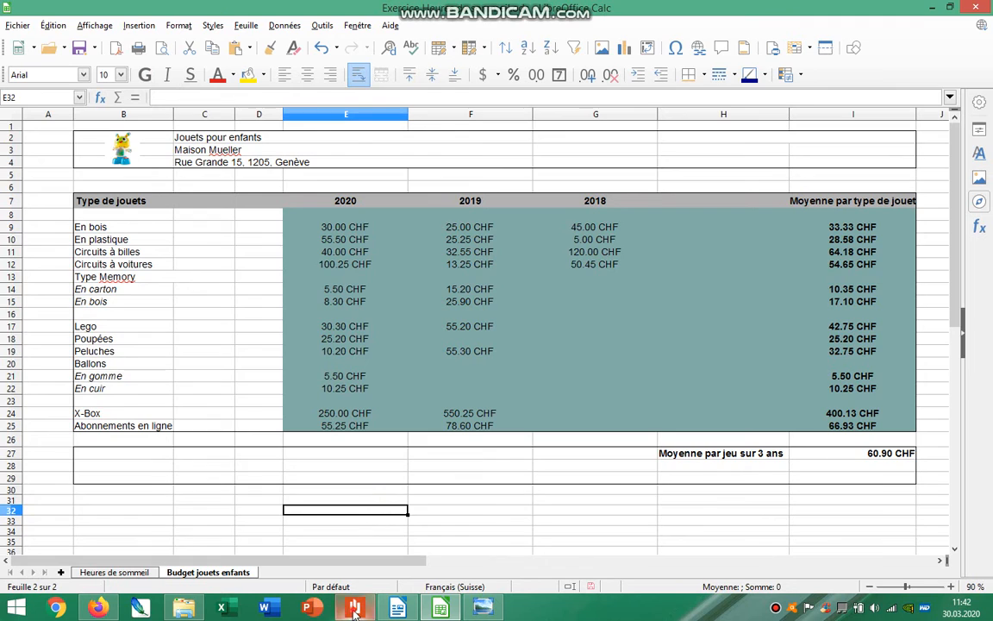
# - Compare the sheet with the Budget Jouets Noël page of the PDF model and open the sheet's print preview
pyautogui.click(347, 607)
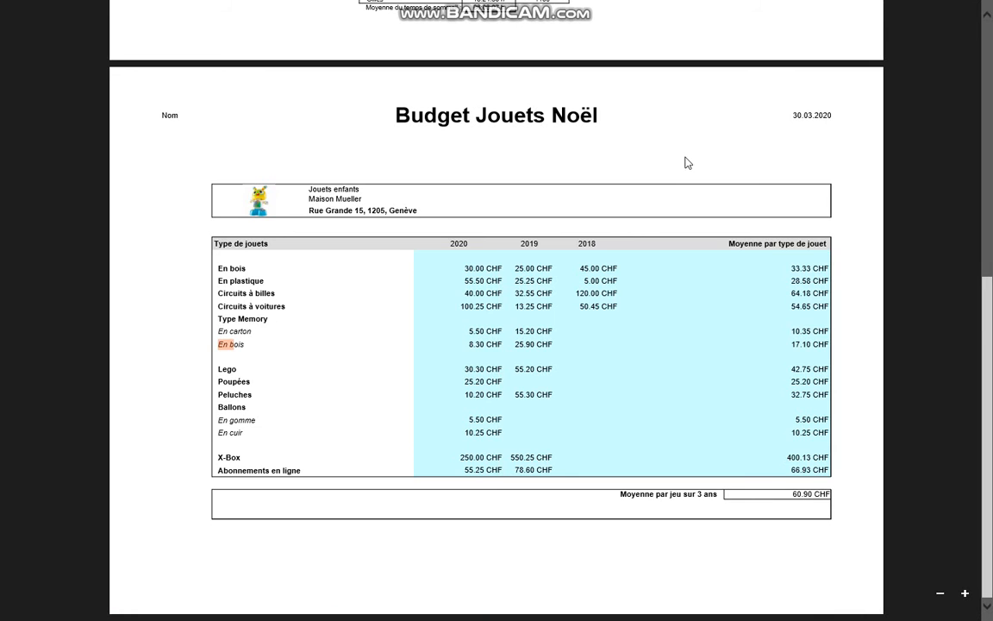
pyautogui.hotkey('alt', 'Tab')
pyautogui.click(587, 500)
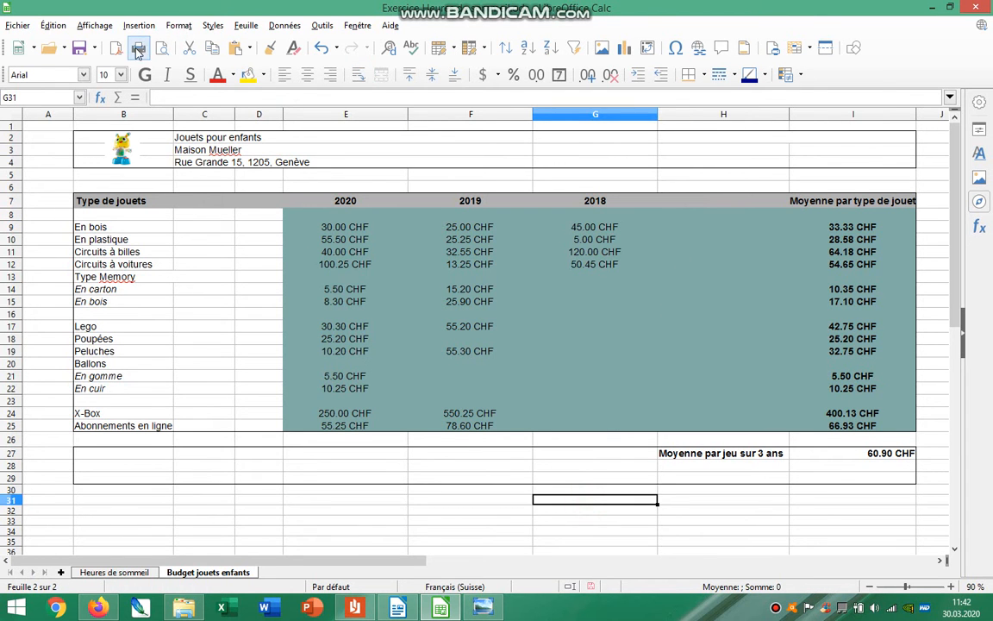
pyautogui.click(161, 49)
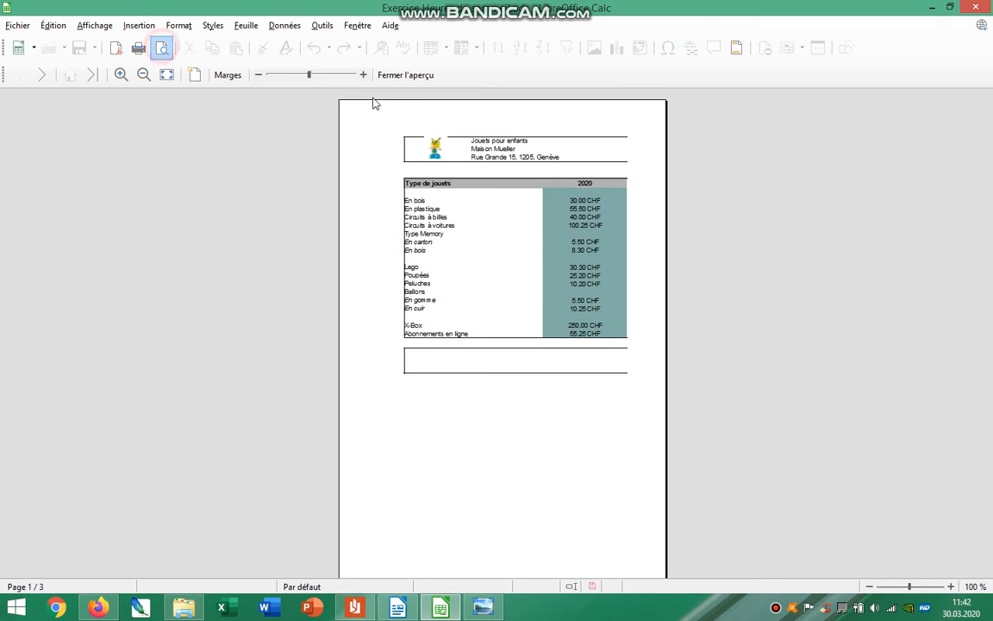
# - Edit the page header, entering Nom Prénom in the left area and Jouets de Noël in the centre area
pyautogui.click(196, 75)
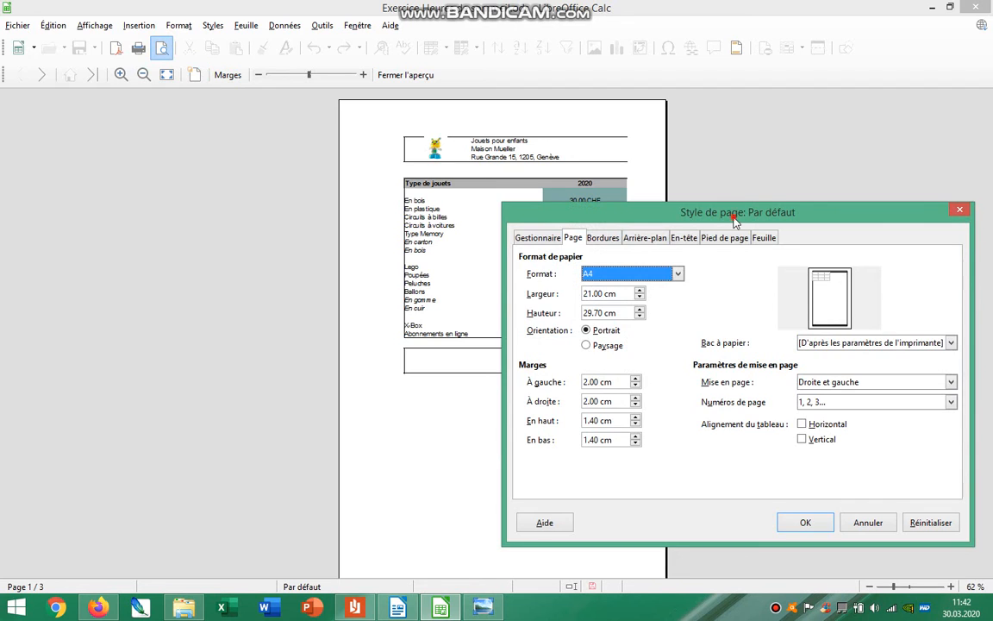
pyautogui.moveTo(668, 212); pyautogui.dragTo(354, 163)
pyautogui.click(373, 191)
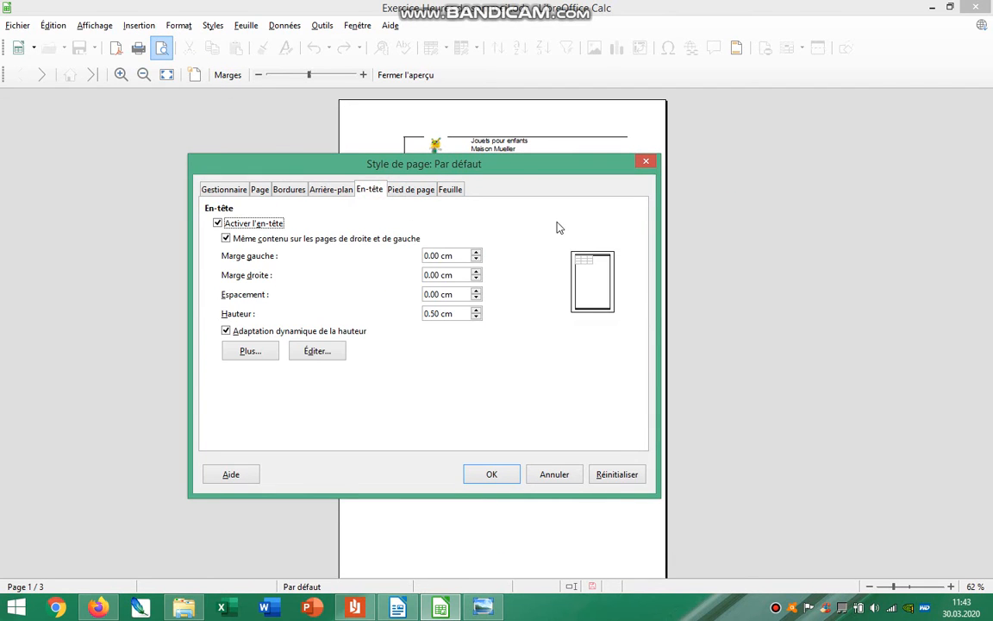
pyautogui.click(315, 354)
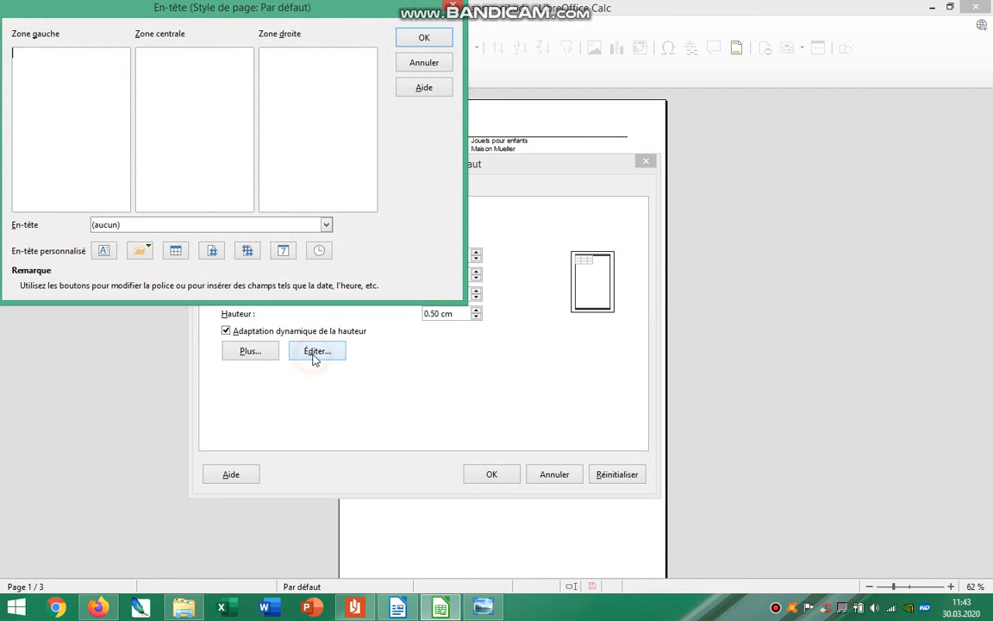
pyautogui.click(44, 68)
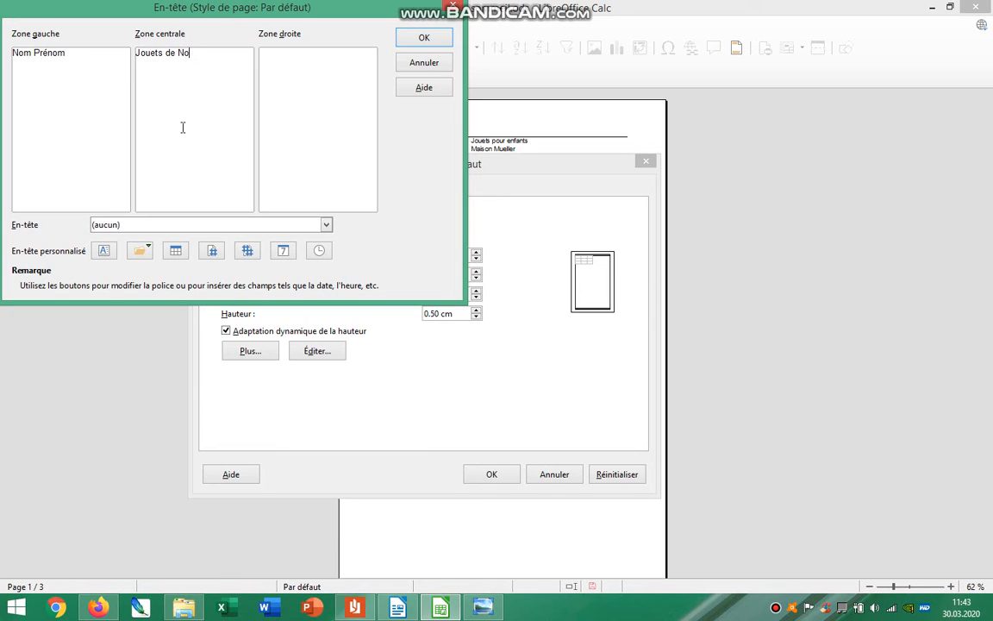
pyautogui.tripleClick(211, 53)
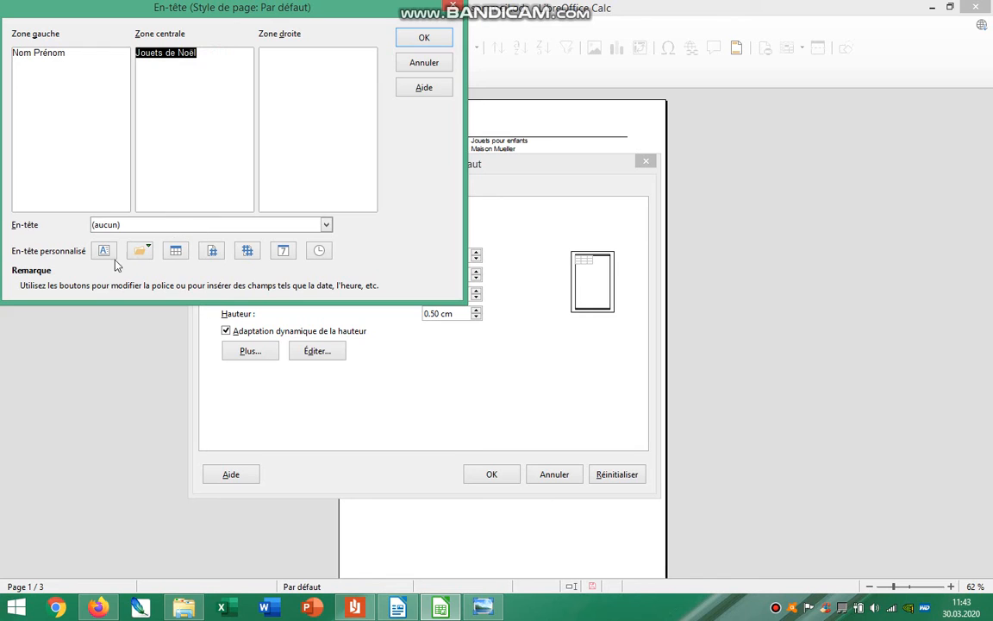
pyautogui.click(151, 245)
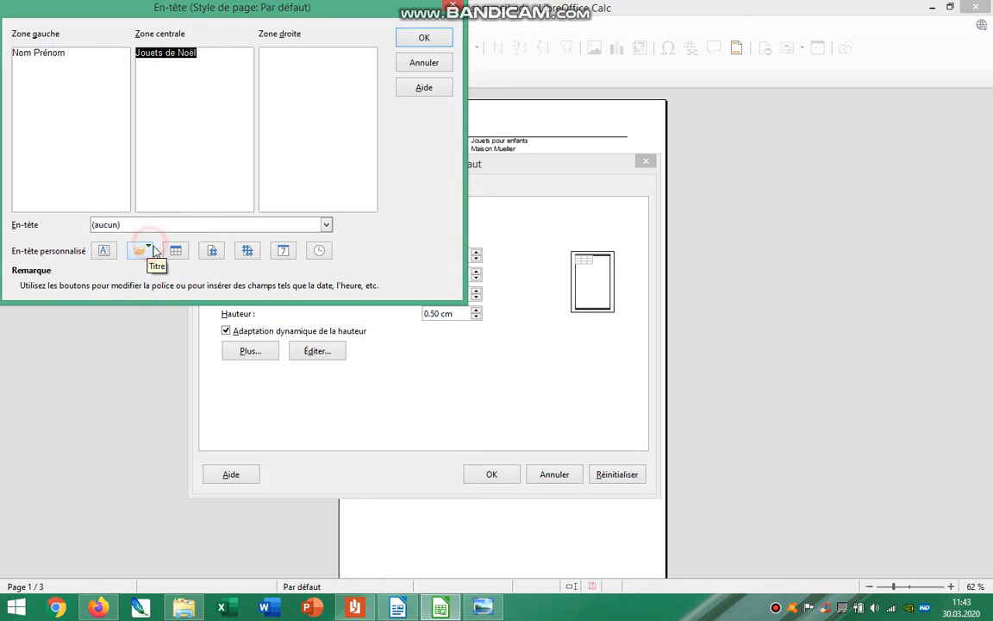
pyautogui.click(427, 247)
pyautogui.click(187, 70)
pyautogui.tripleClick(196, 51)
# - Insert the date field in the header's right area and apply the header to the page style
pyautogui.click(300, 57)
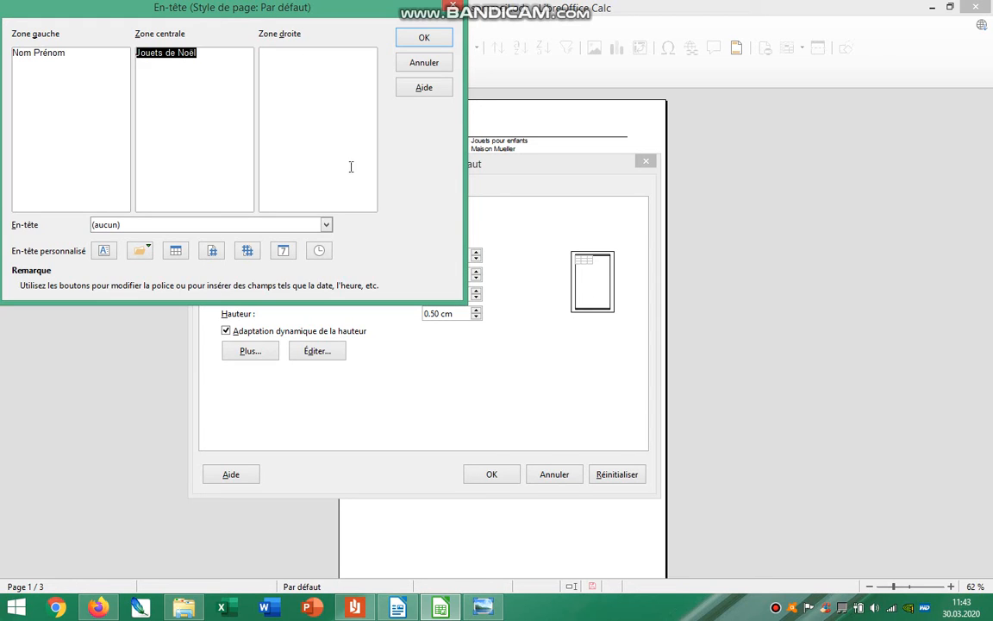
pyautogui.click(284, 252)
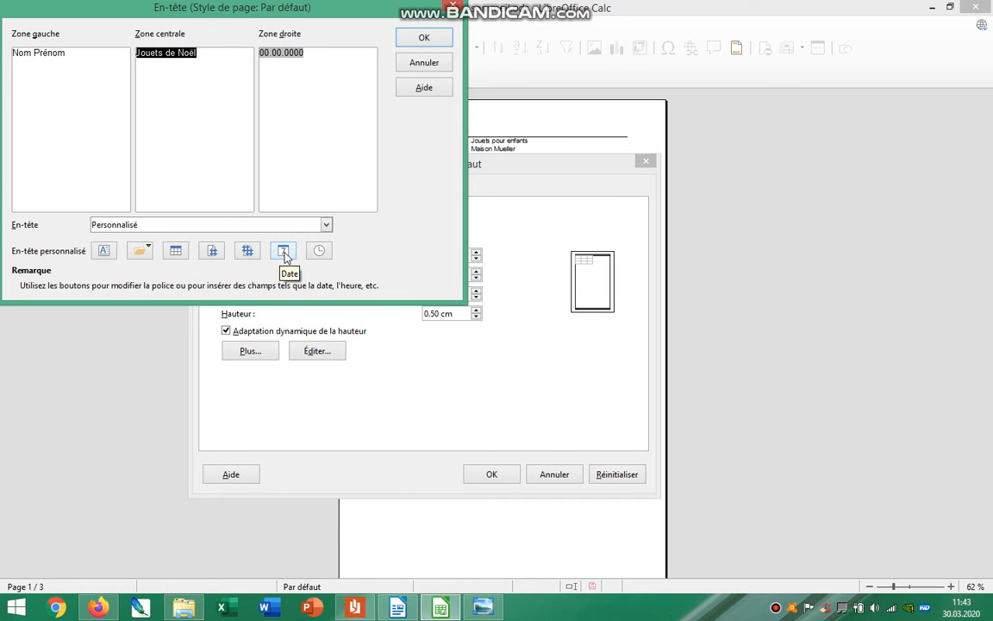
pyautogui.click(250, 166)
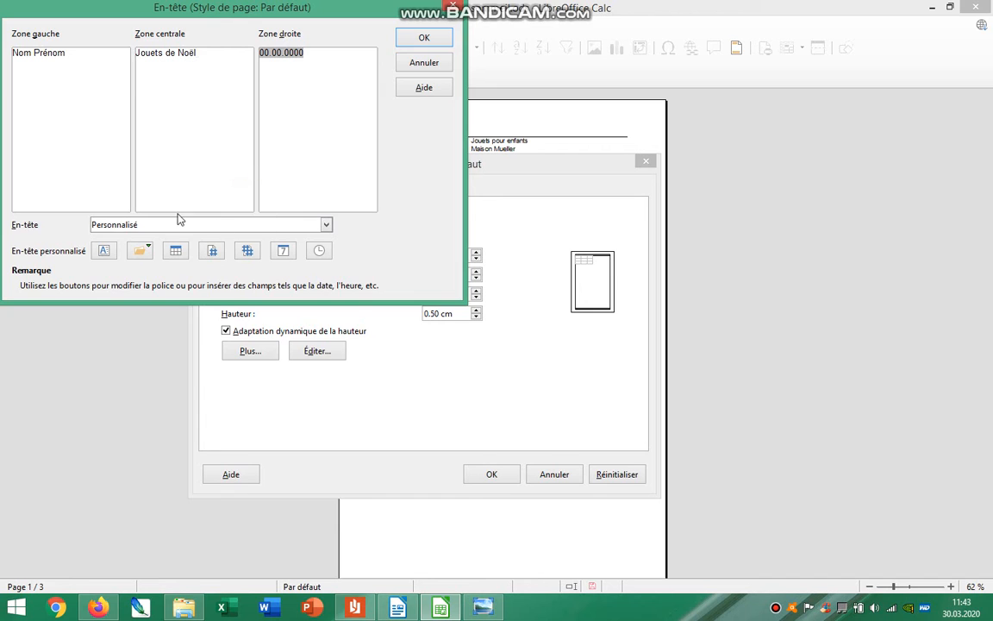
pyautogui.click(278, 225)
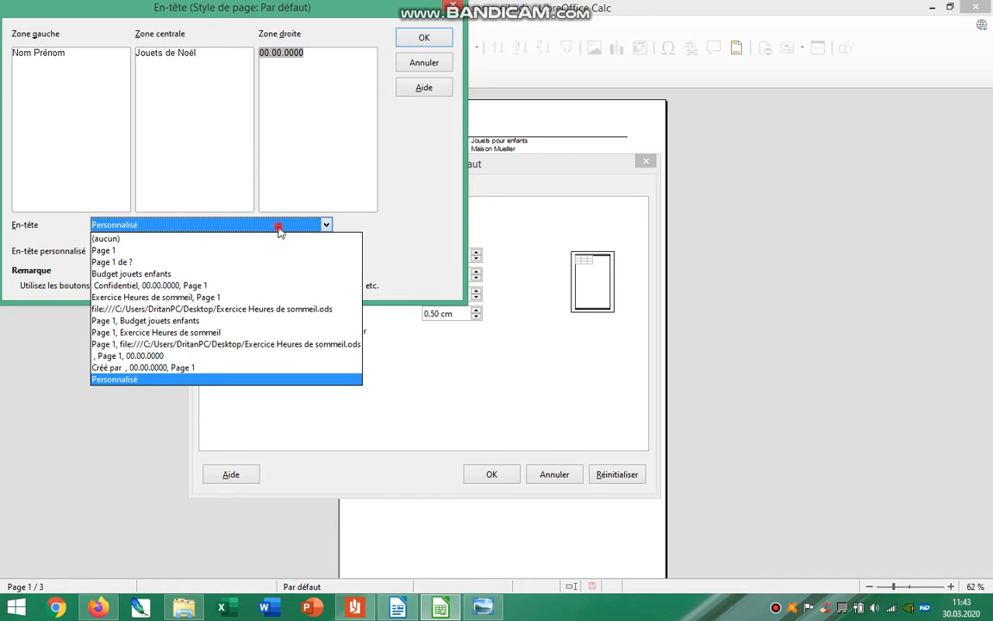
pyautogui.click(410, 232)
pyautogui.tripleClick(207, 57)
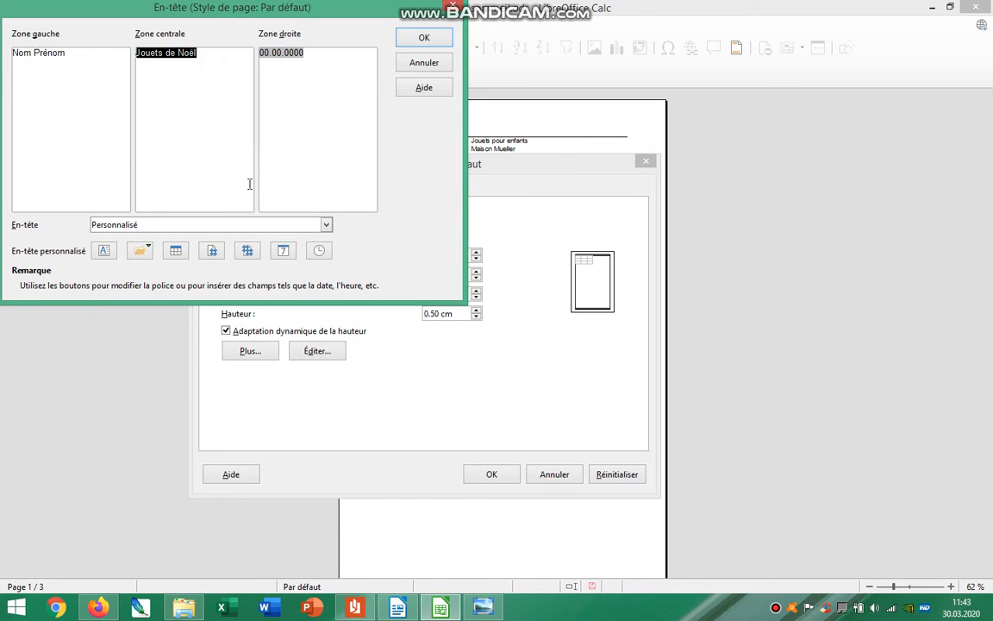
pyautogui.click(446, 69)
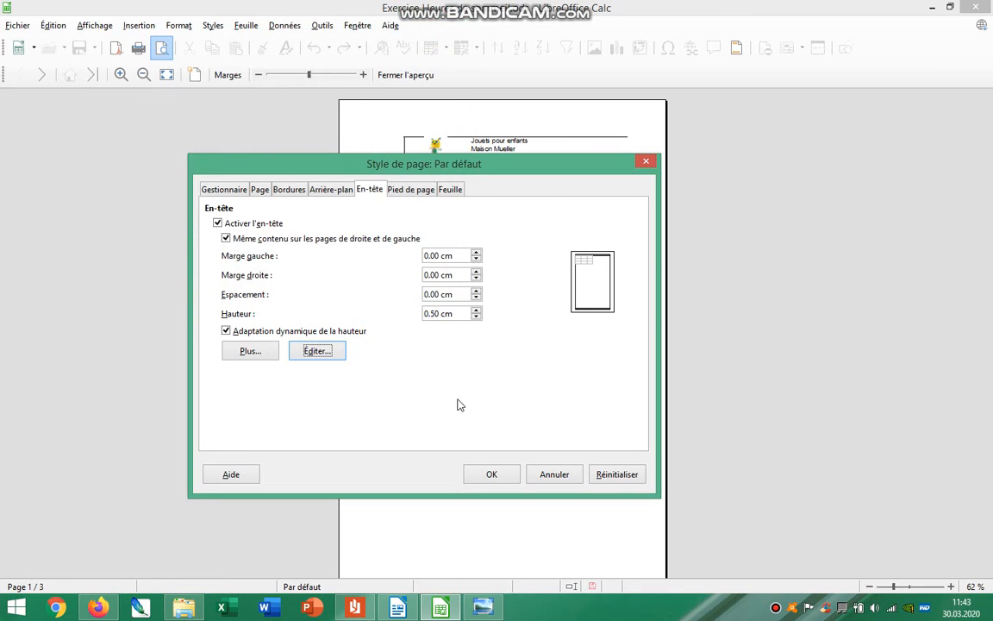
pyautogui.click(491, 475)
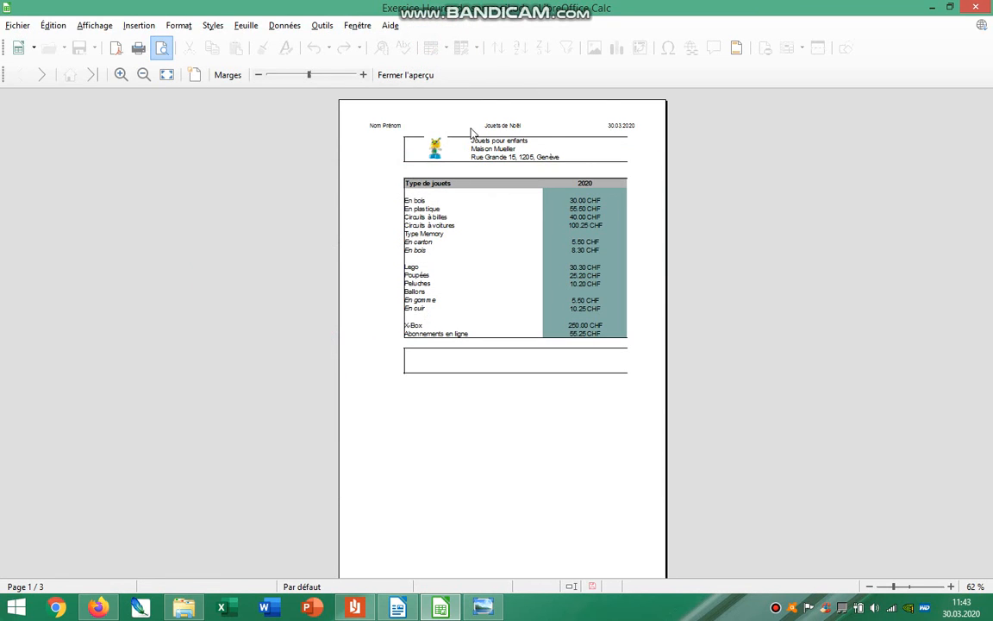
# - Set the page orientation to landscape (Paysage) and centre the table horizontally and vertically on the page
pyautogui.click(195, 75)
pyautogui.click(226, 190)
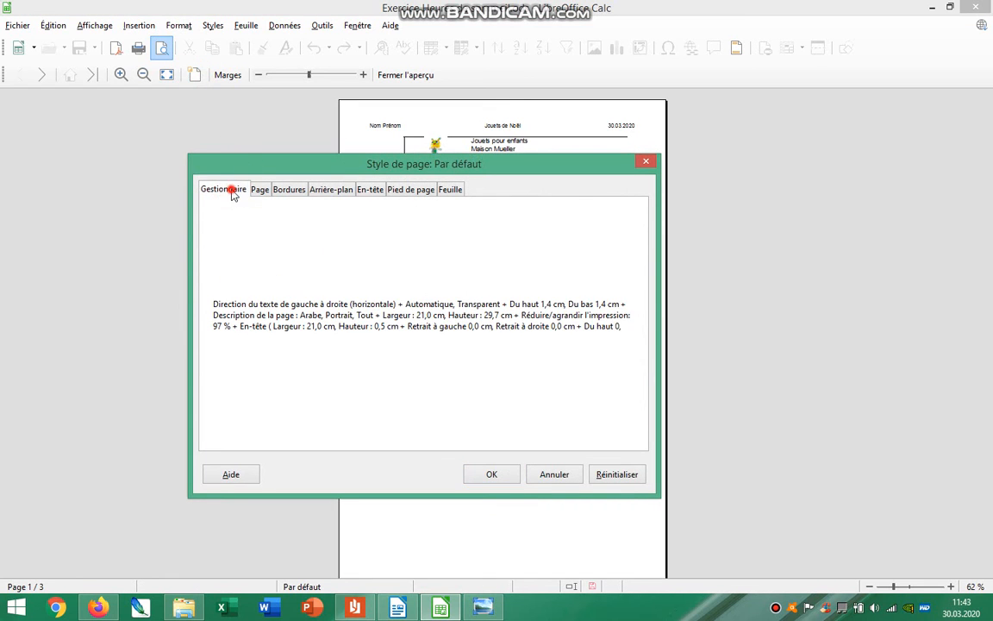
pyautogui.click(258, 190)
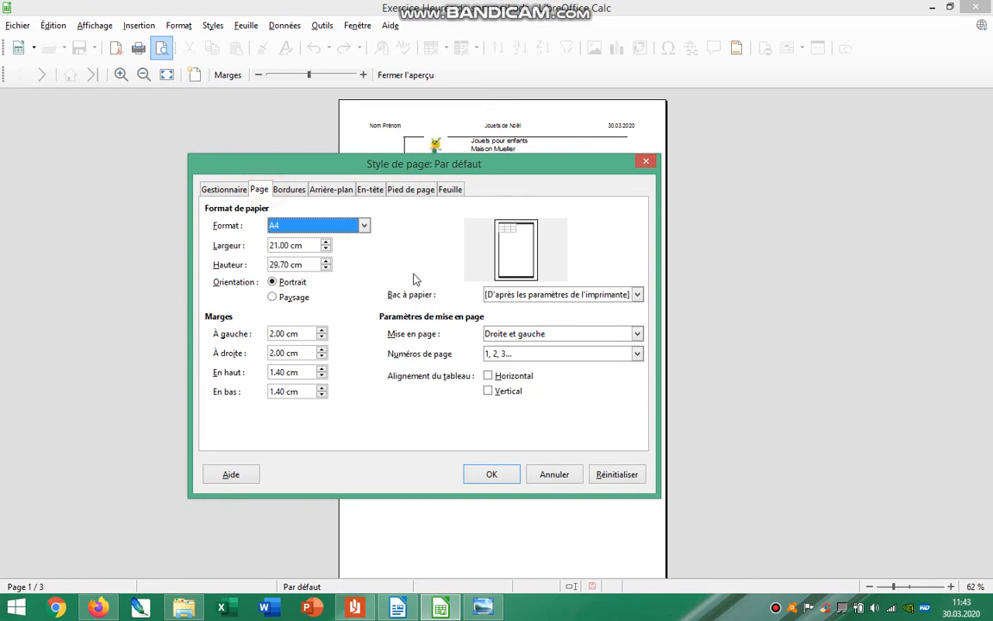
pyautogui.click(290, 302)
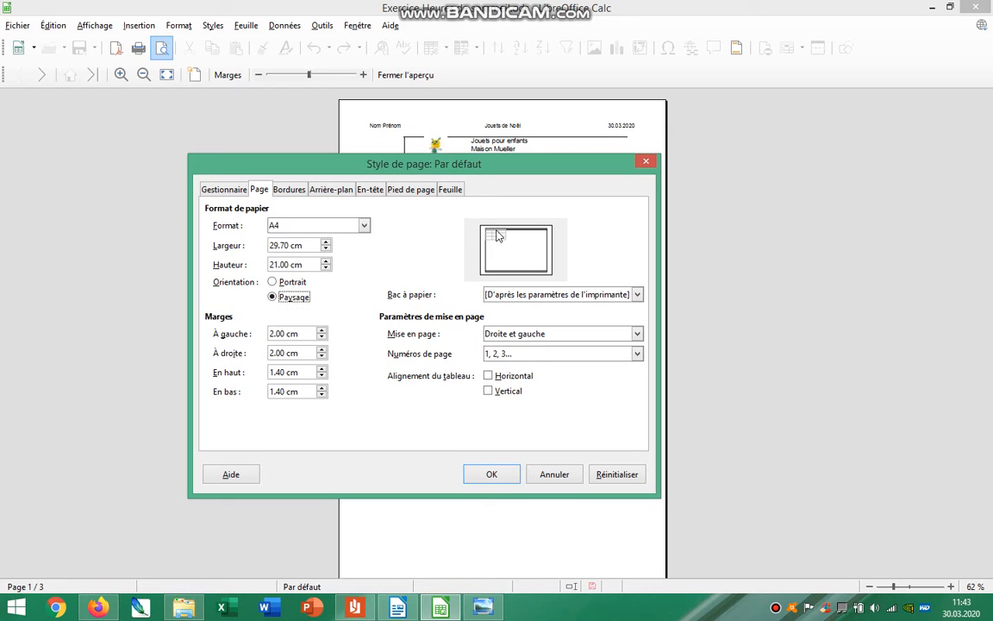
pyautogui.click(501, 376)
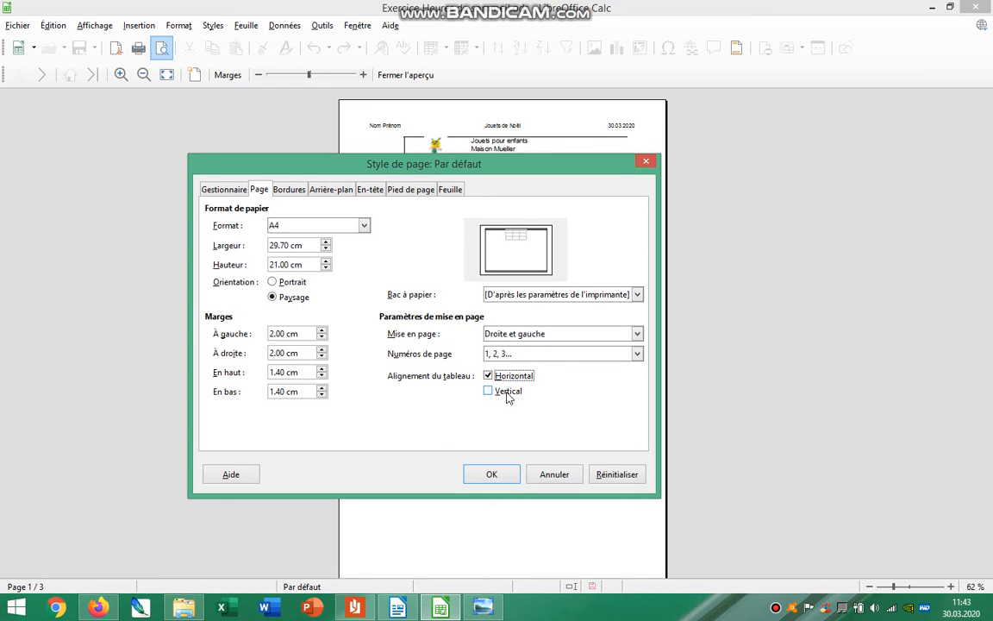
pyautogui.click(509, 396)
pyautogui.click(490, 476)
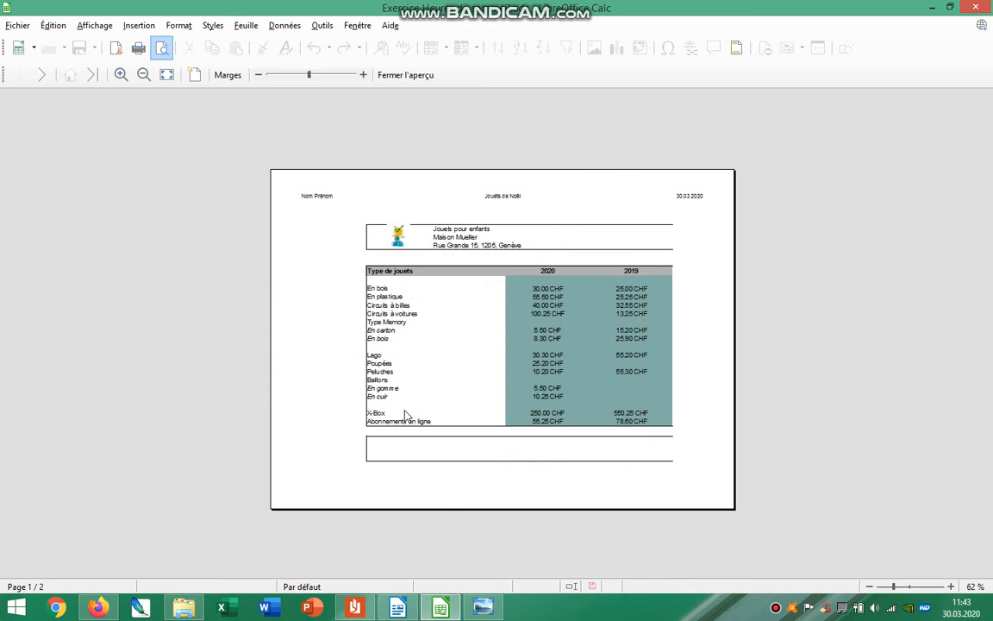
# - Review the page style settings and set the sheet's print scale factor to 50% in Réduire/agrandir l'impression mode
pyautogui.click(194, 75)
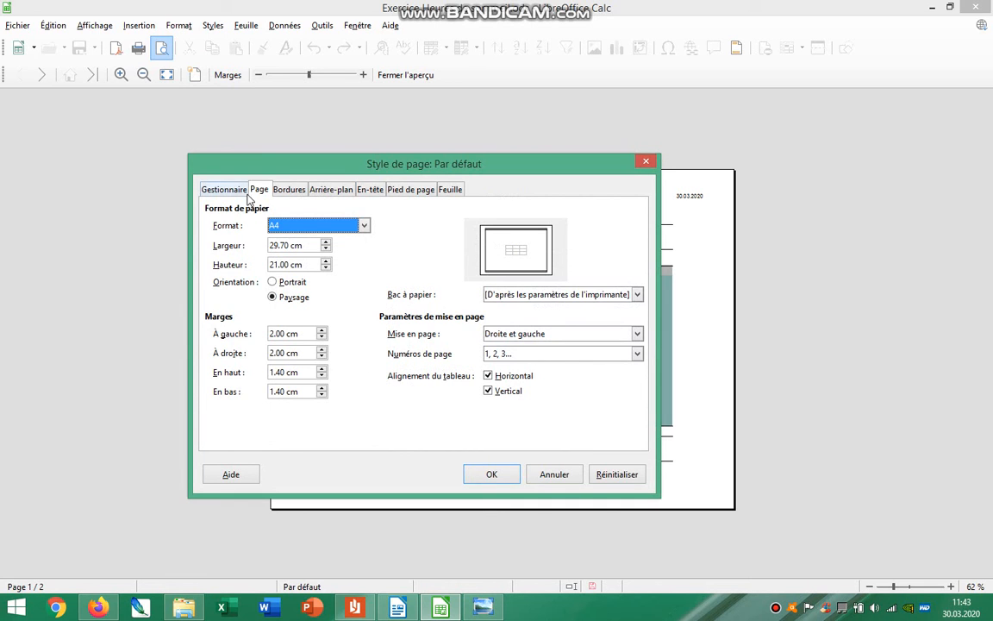
pyautogui.click(288, 191)
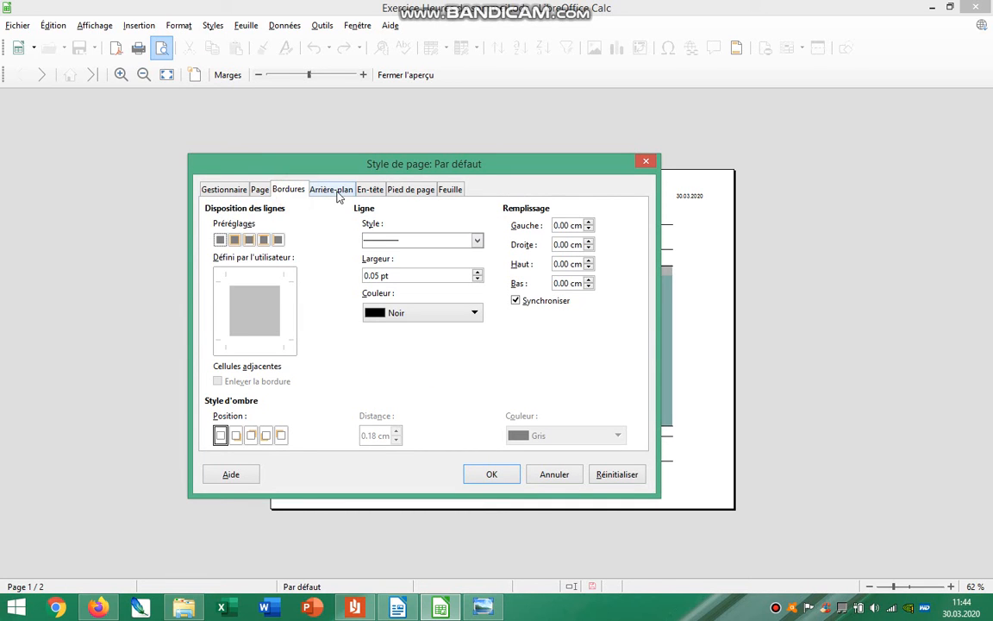
pyautogui.click(336, 190)
pyautogui.click(367, 190)
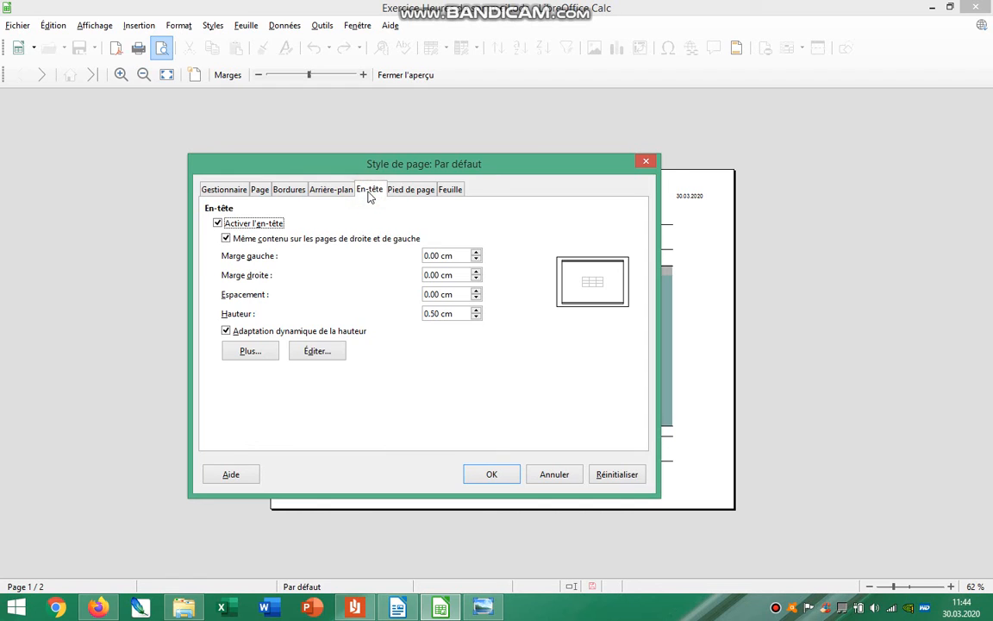
pyautogui.click(413, 191)
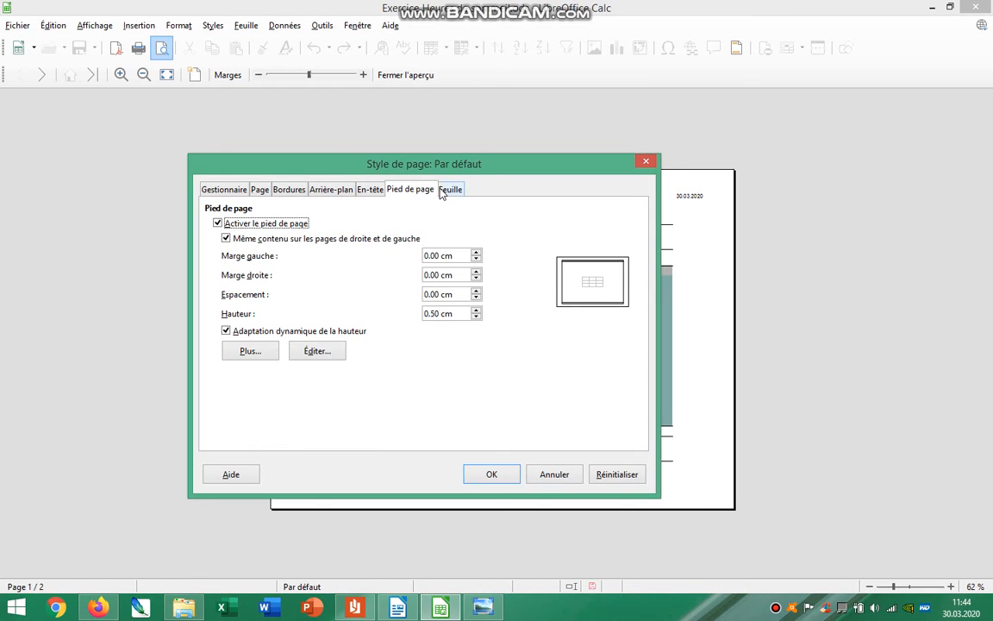
pyautogui.click(444, 190)
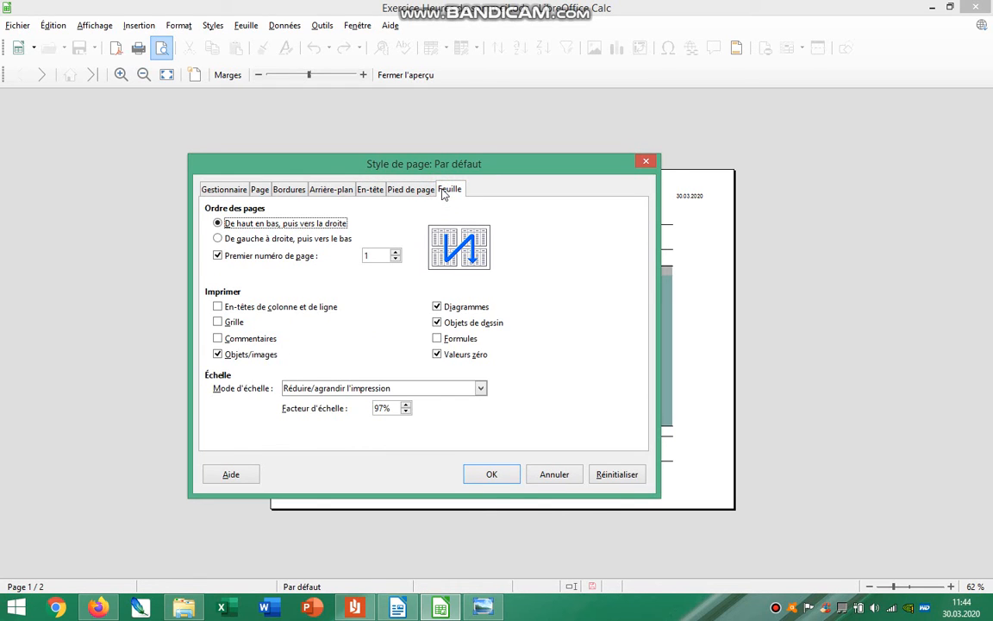
pyautogui.click(416, 389)
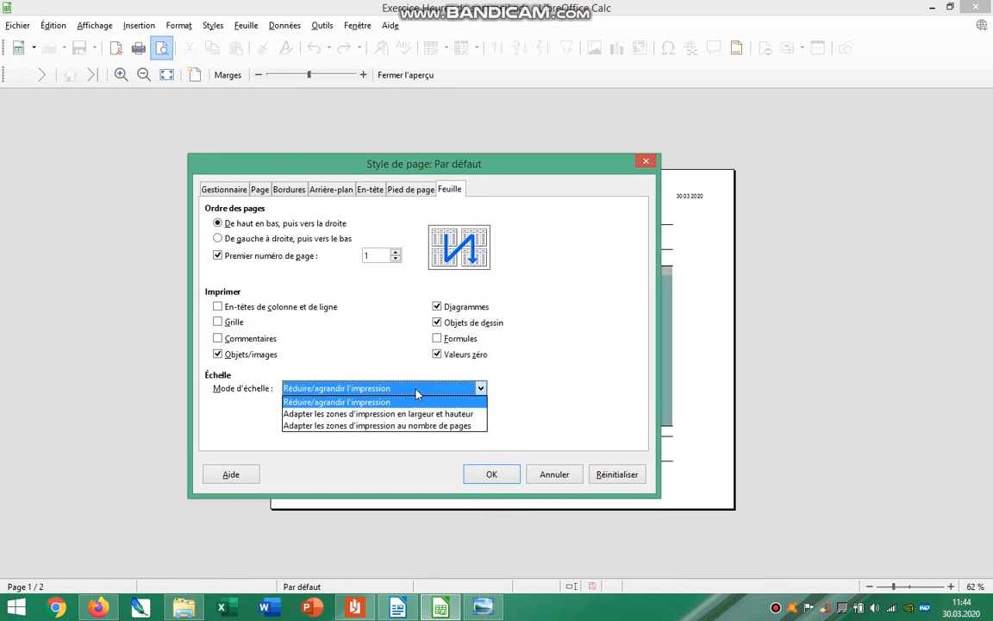
pyautogui.click(582, 397)
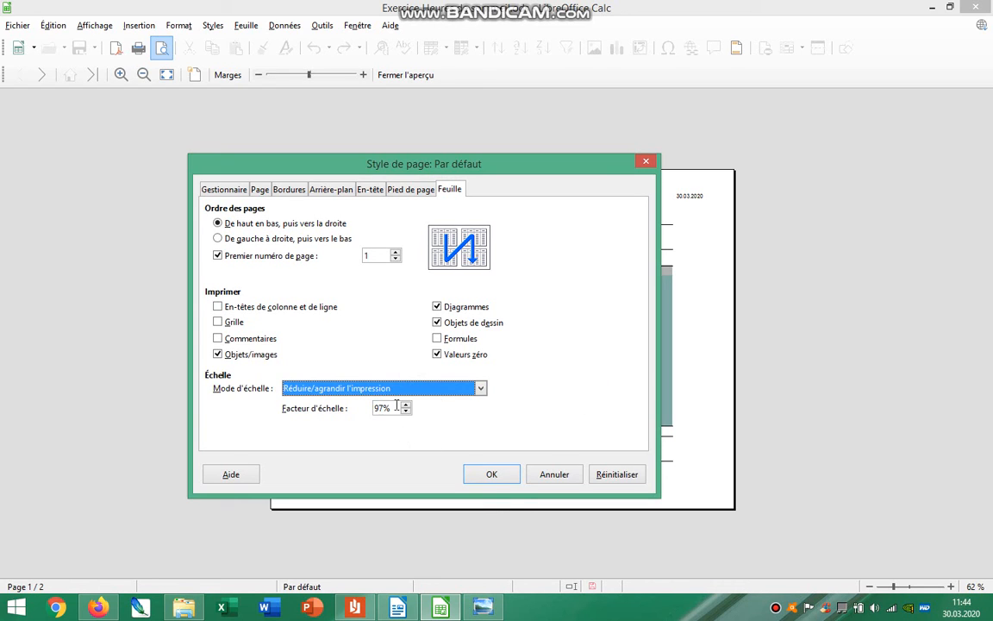
pyautogui.doubleClick(391, 407)
pyautogui.write('50')
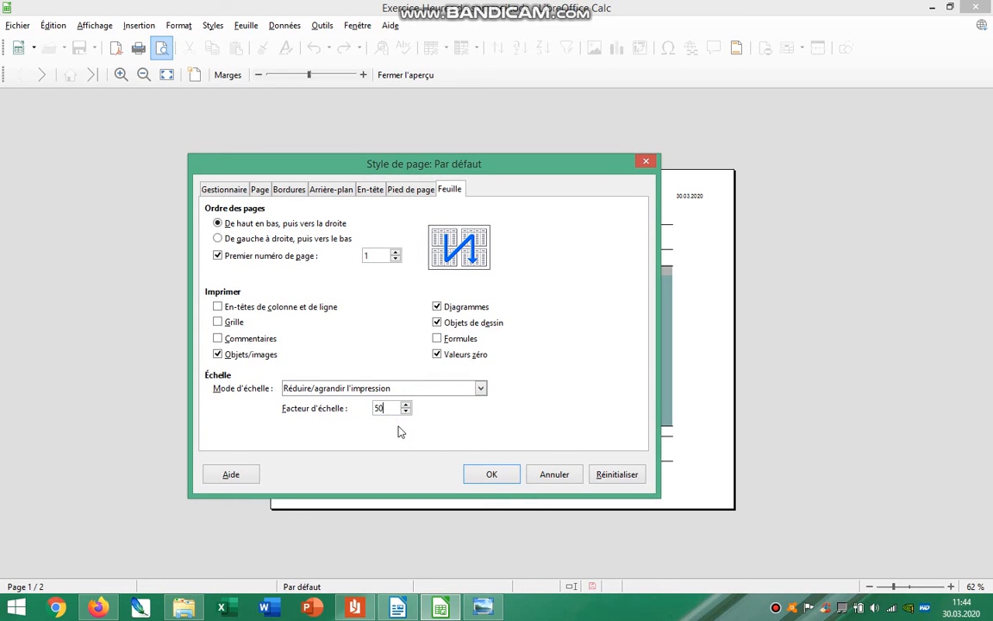
pyautogui.click(504, 476)
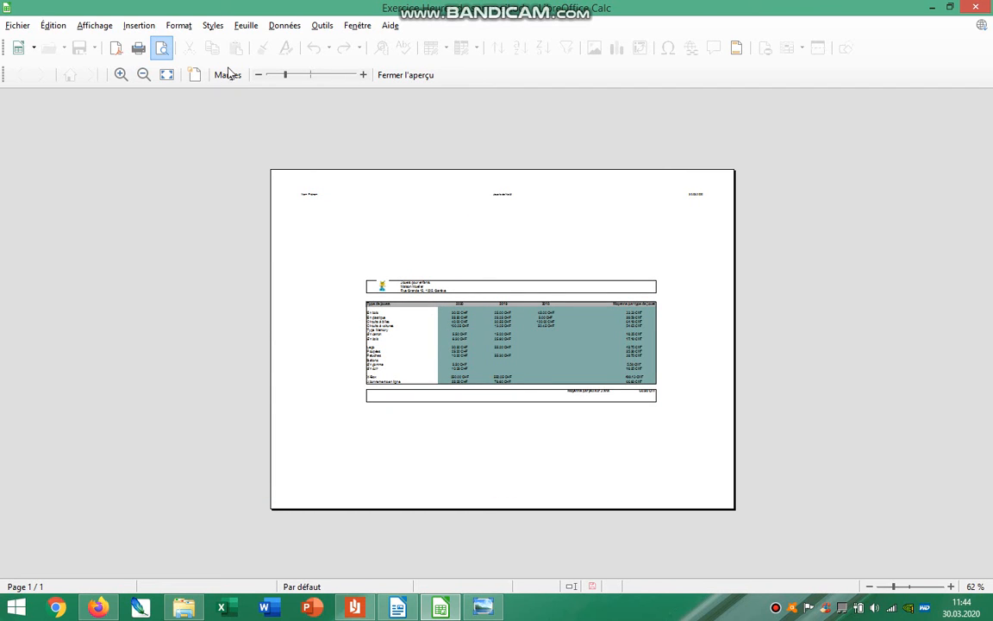
# - Set the sheet's scale mode to Adapter les zones d'impression en largeur et hauteur
pyautogui.click(200, 74)
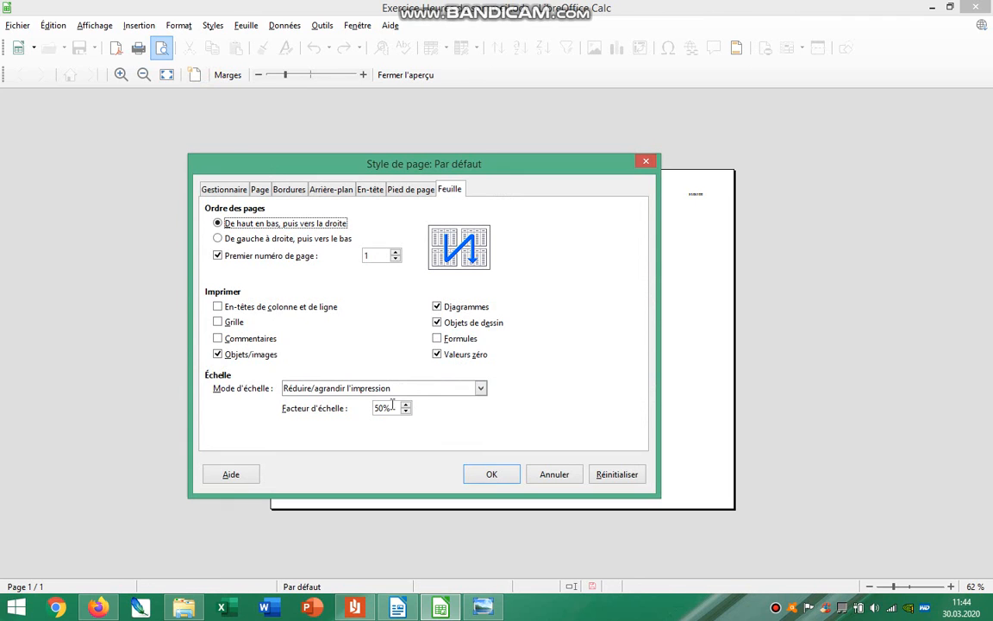
pyautogui.click(397, 388)
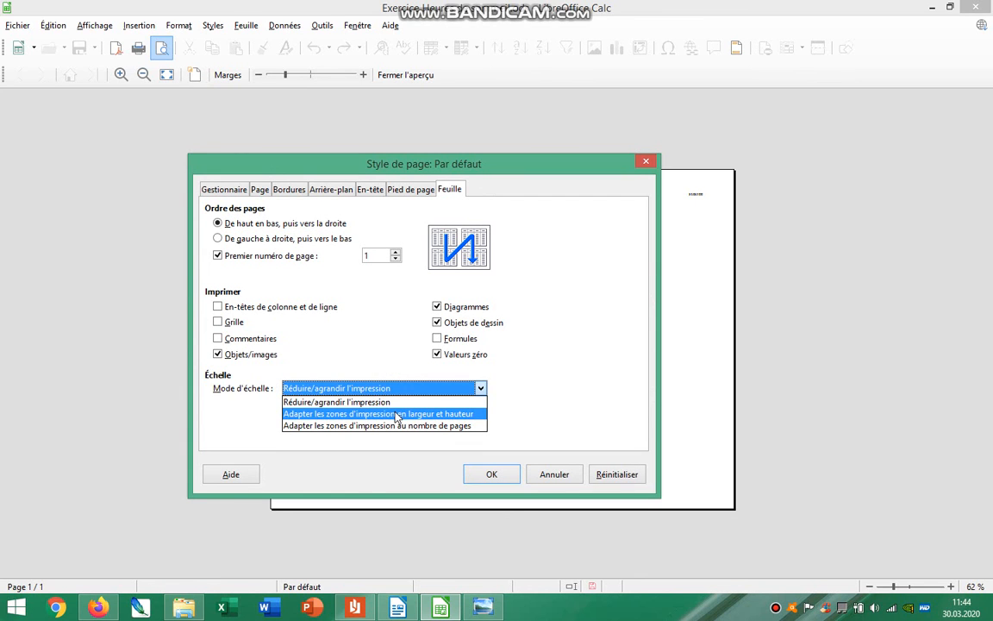
pyautogui.click(396, 415)
pyautogui.click(492, 473)
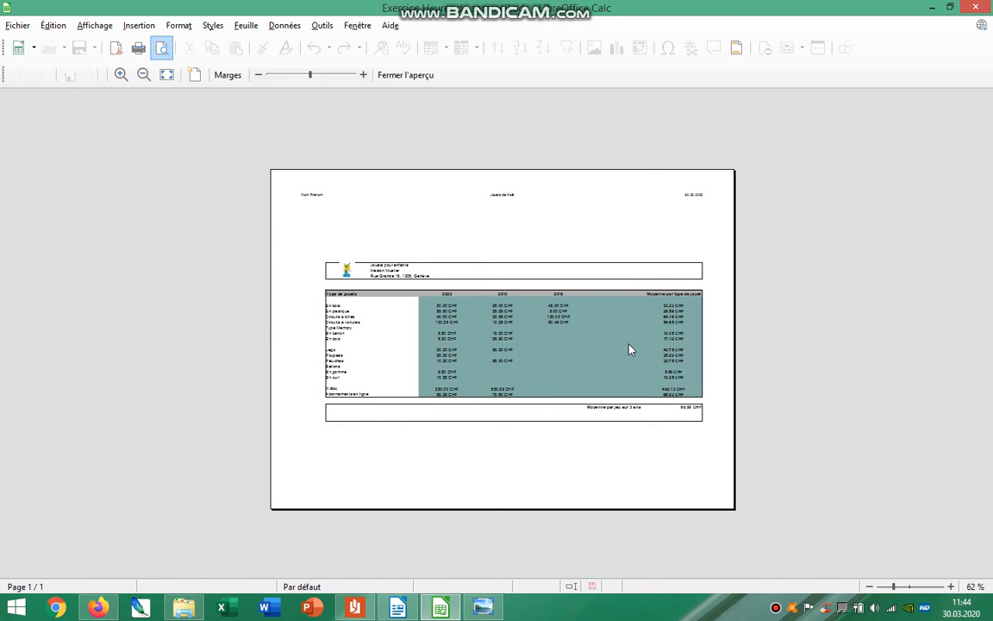
# - Examine the page header's three areas and the list of predefined headers, keeping the Personnalisé header
pyautogui.click(195, 76)
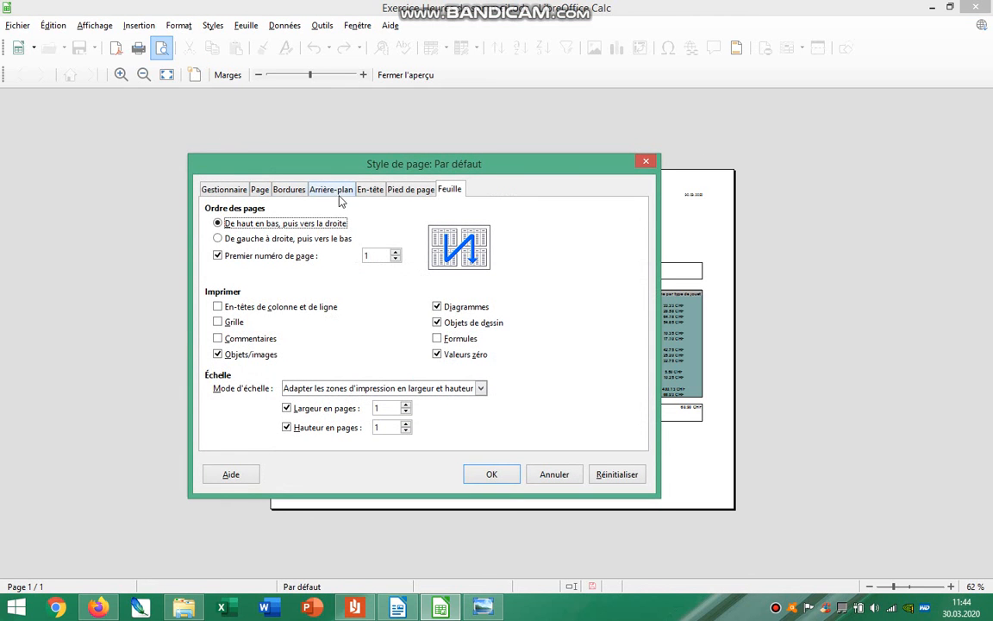
pyautogui.click(371, 189)
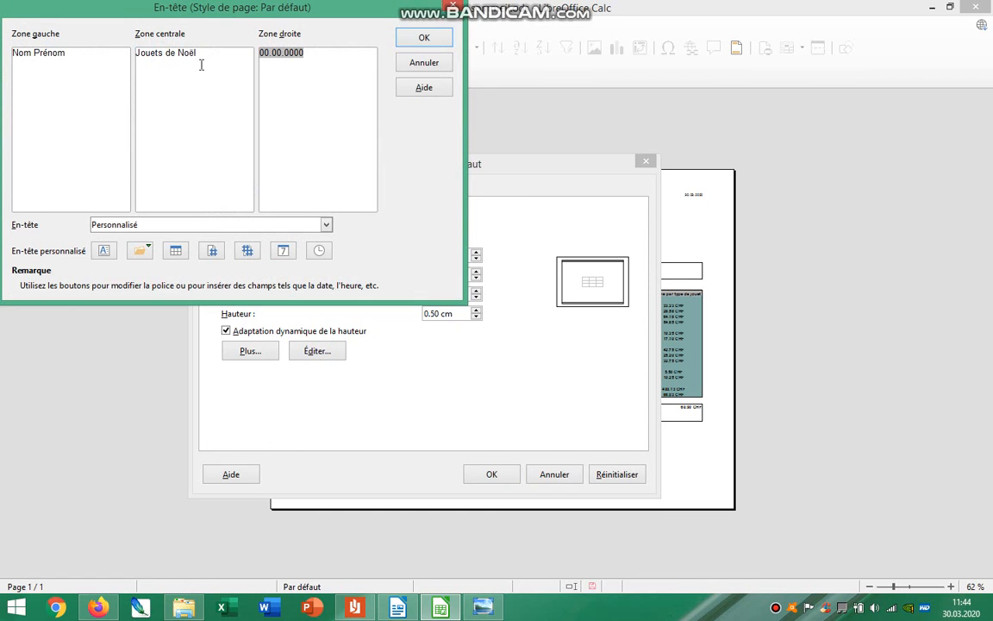
pyautogui.tripleClick(201, 64)
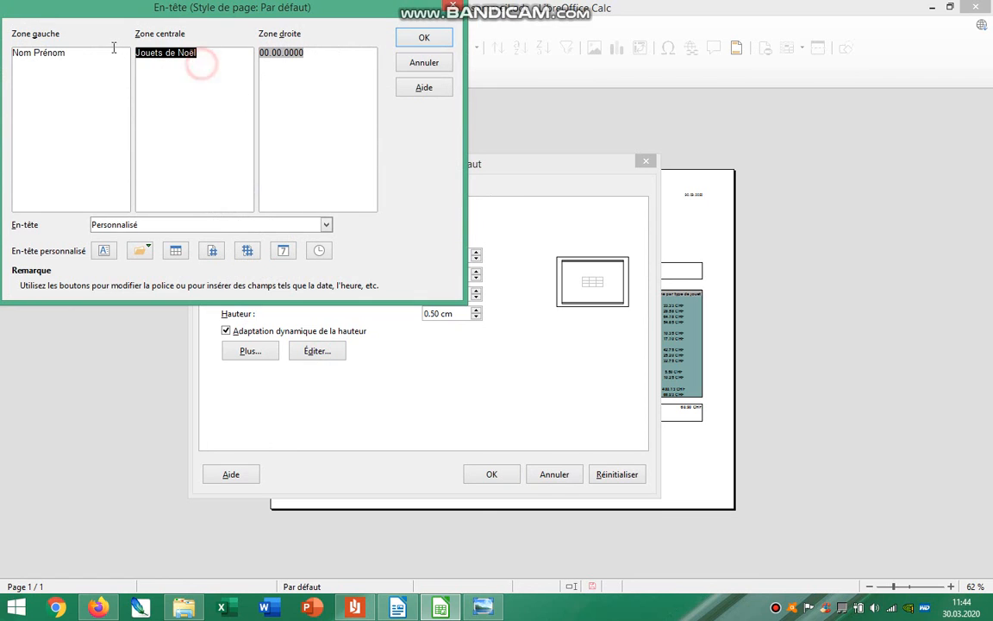
pyautogui.click(326, 226)
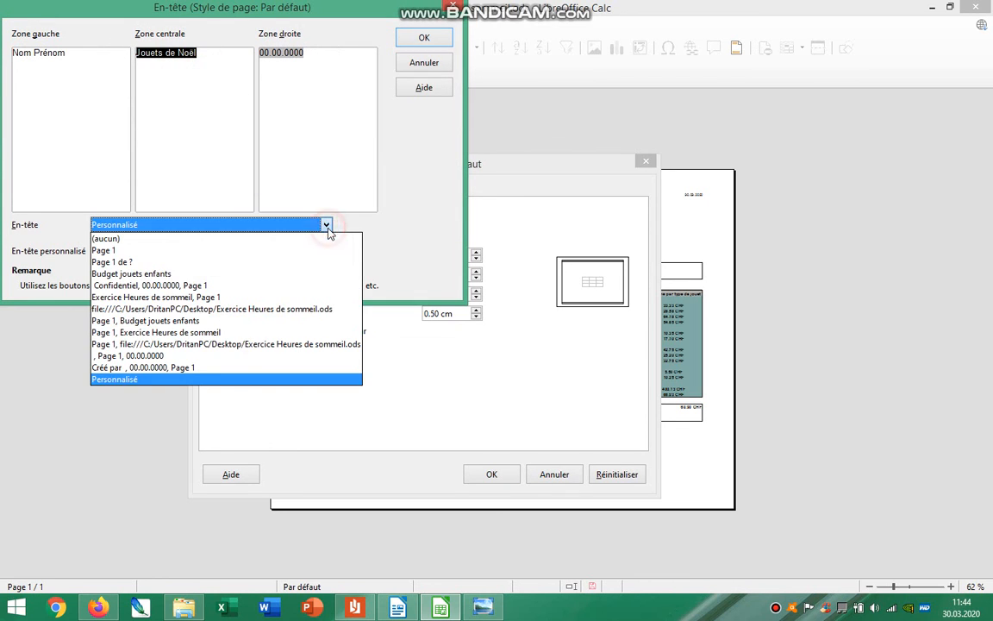
pyautogui.click(230, 383)
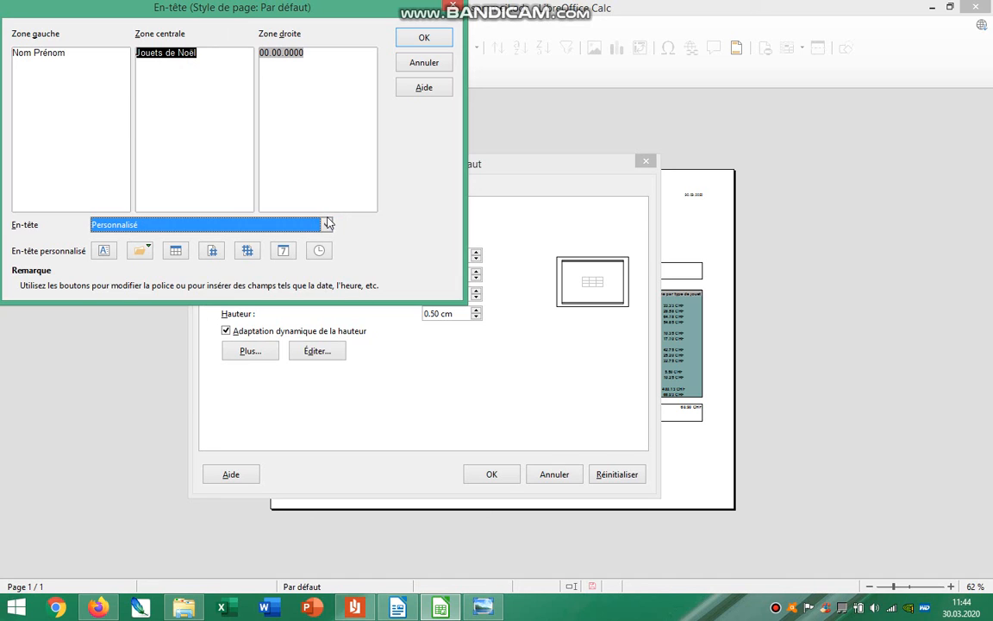
pyautogui.click(327, 224)
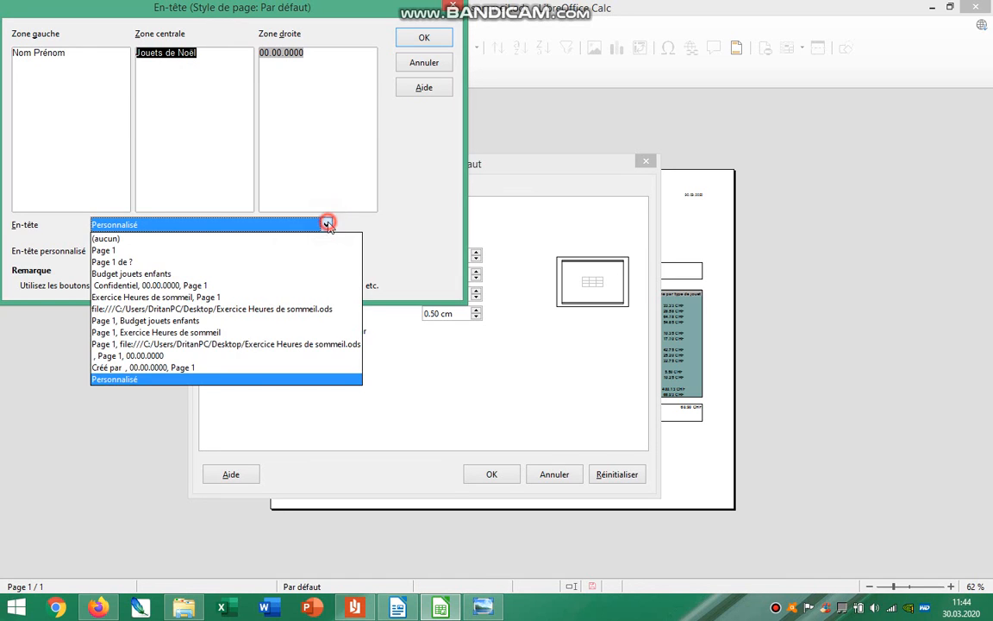
pyautogui.click(194, 383)
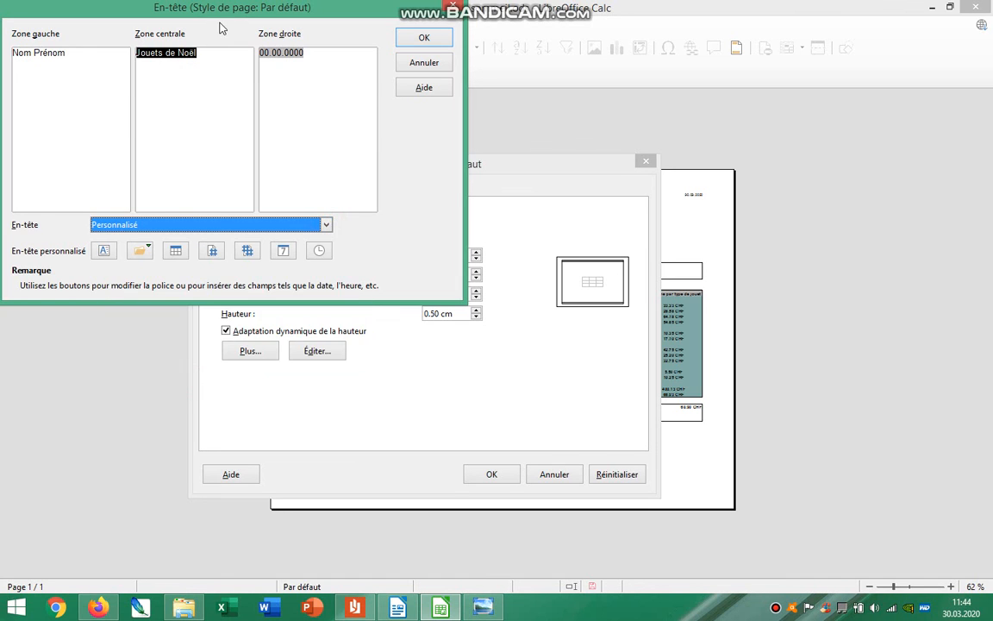
pyautogui.moveTo(200, 10); pyautogui.dragTo(334, 10)
pyautogui.click(279, 59)
pyautogui.moveTo(269, 55); pyautogui.dragTo(216, 108)
pyautogui.click(344, 65)
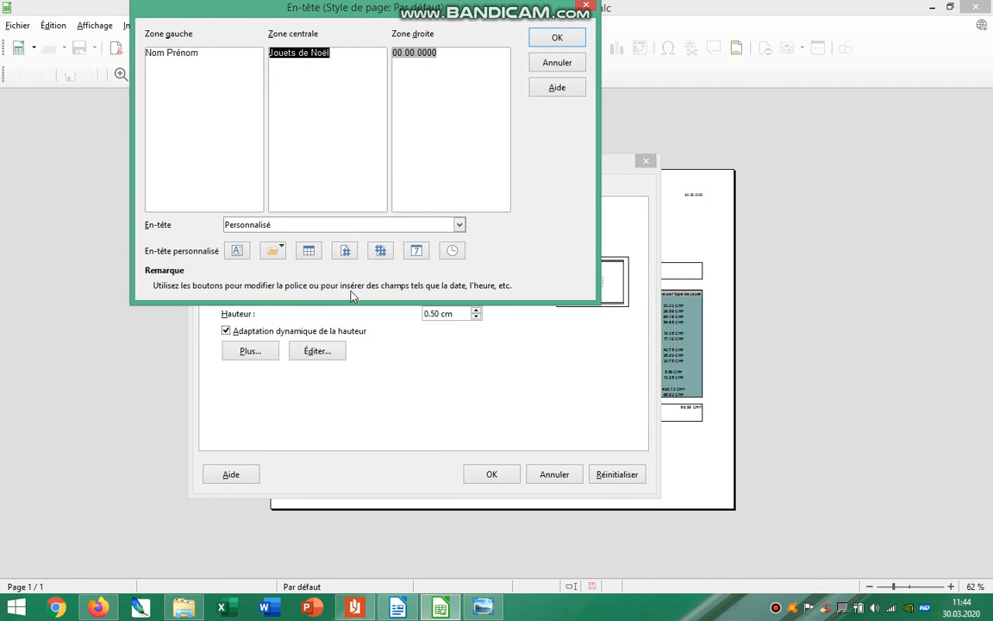
pyautogui.click(460, 225)
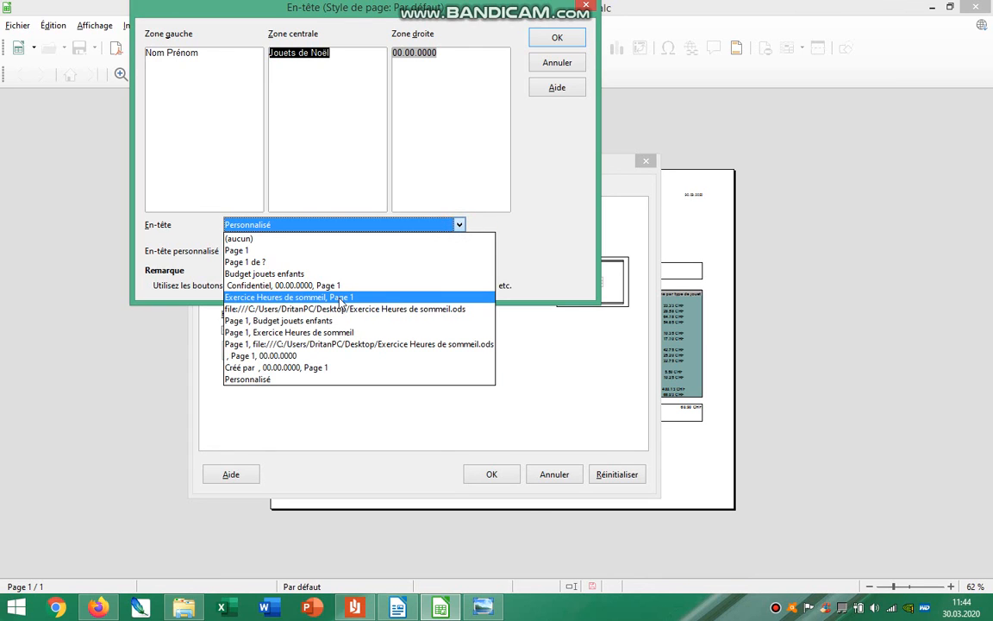
pyautogui.click(333, 171)
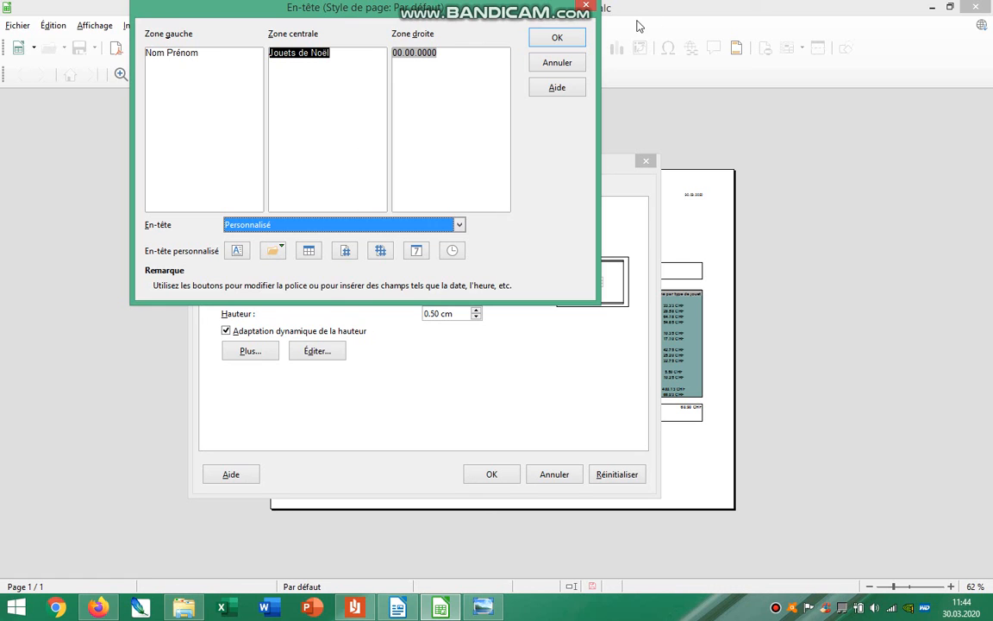
pyautogui.click(557, 37)
pyautogui.click(496, 470)
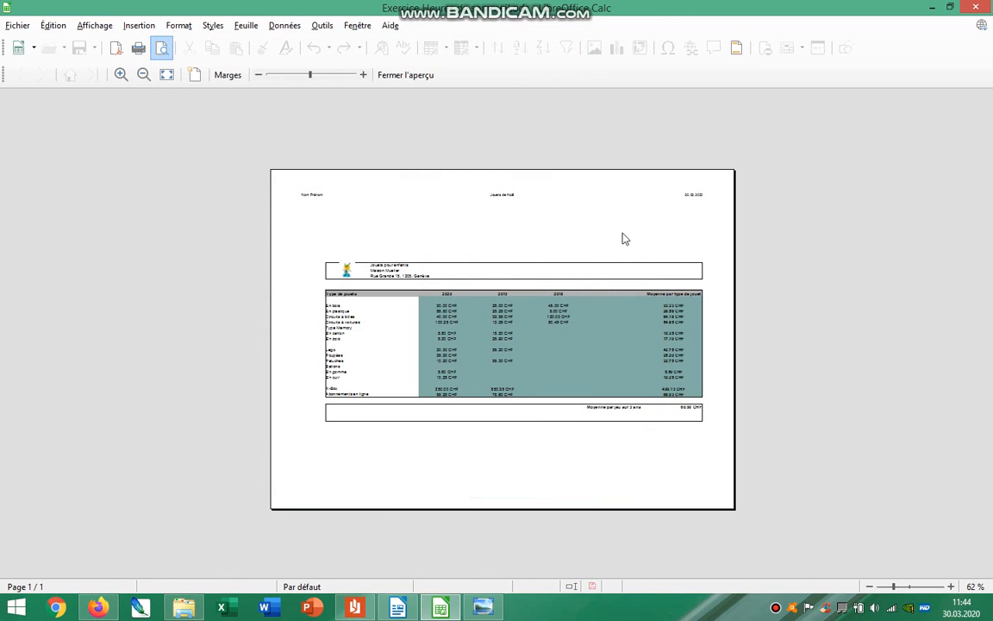